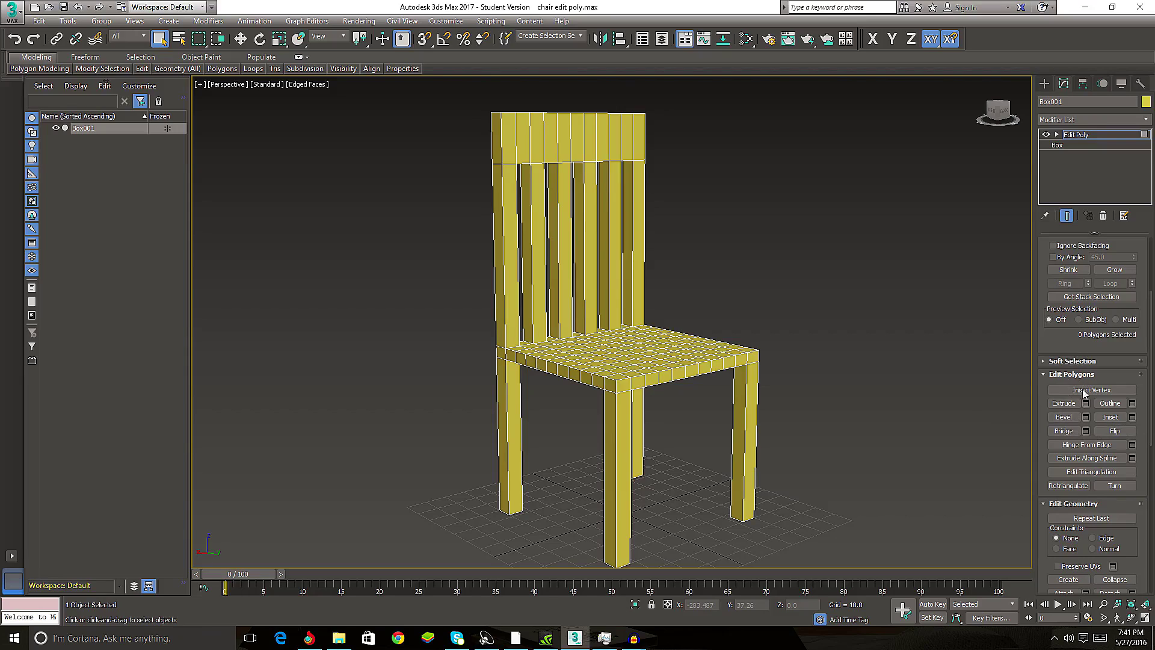
# - Open the Bridge Polygons caddy from the Edit Polygons rollout
pyautogui.click(1085, 430)
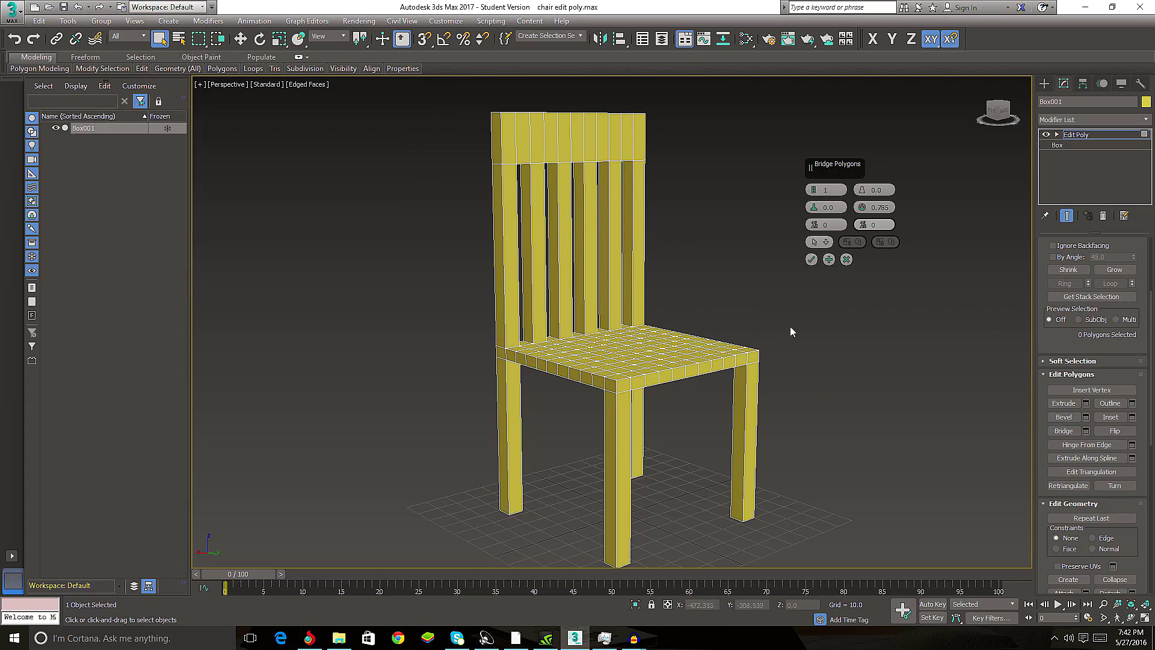
# - Select the whole slatted back-rest and delete it
pyautogui.click(523, 138)
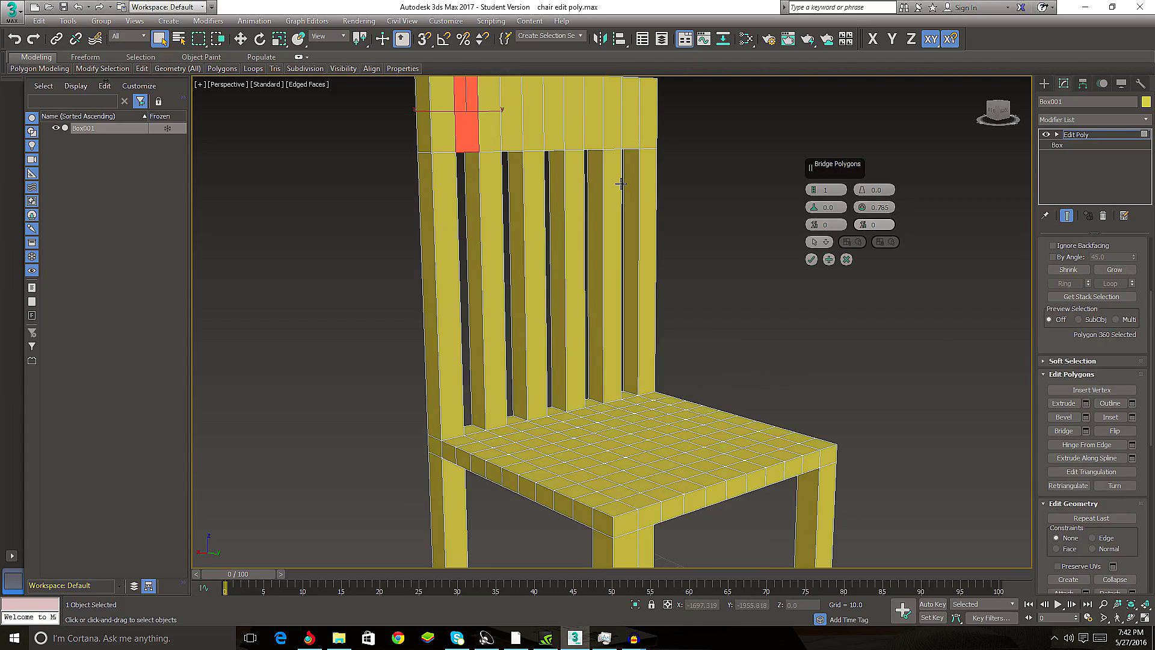
pyautogui.keyDown('alt'); pyautogui.moveTo(621, 183); pyautogui.dragTo(654, 169, button='middle'); pyautogui.keyUp('alt')
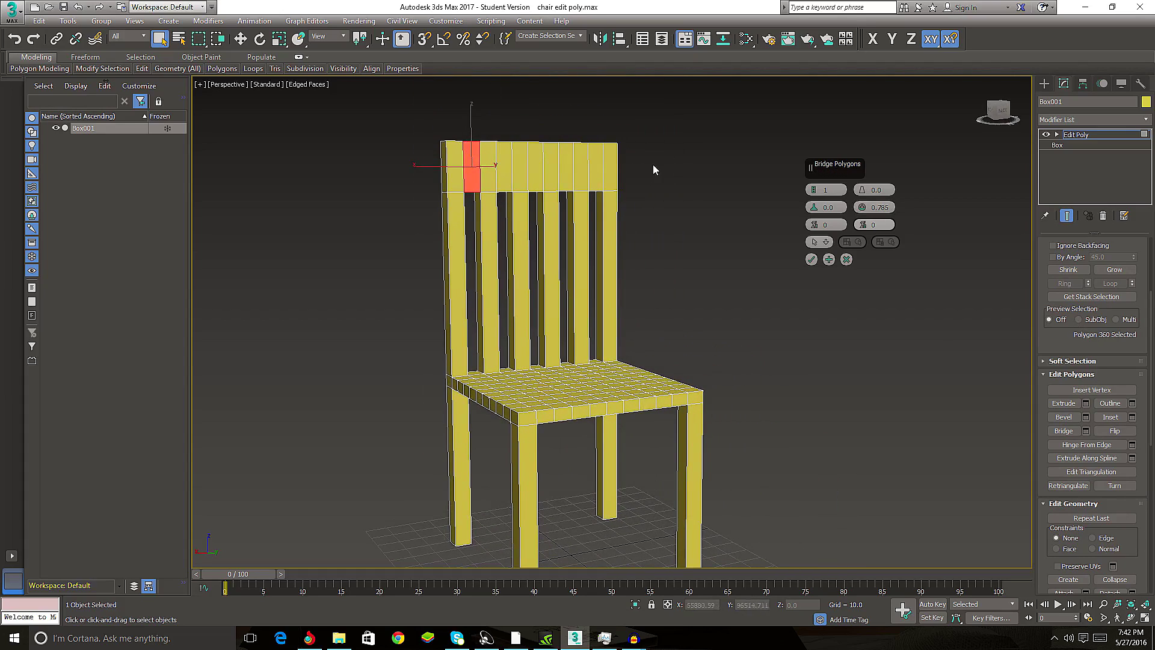
pyautogui.moveTo(182, 329); pyautogui.dragTo(283, 301)
pyautogui.press('Delete')
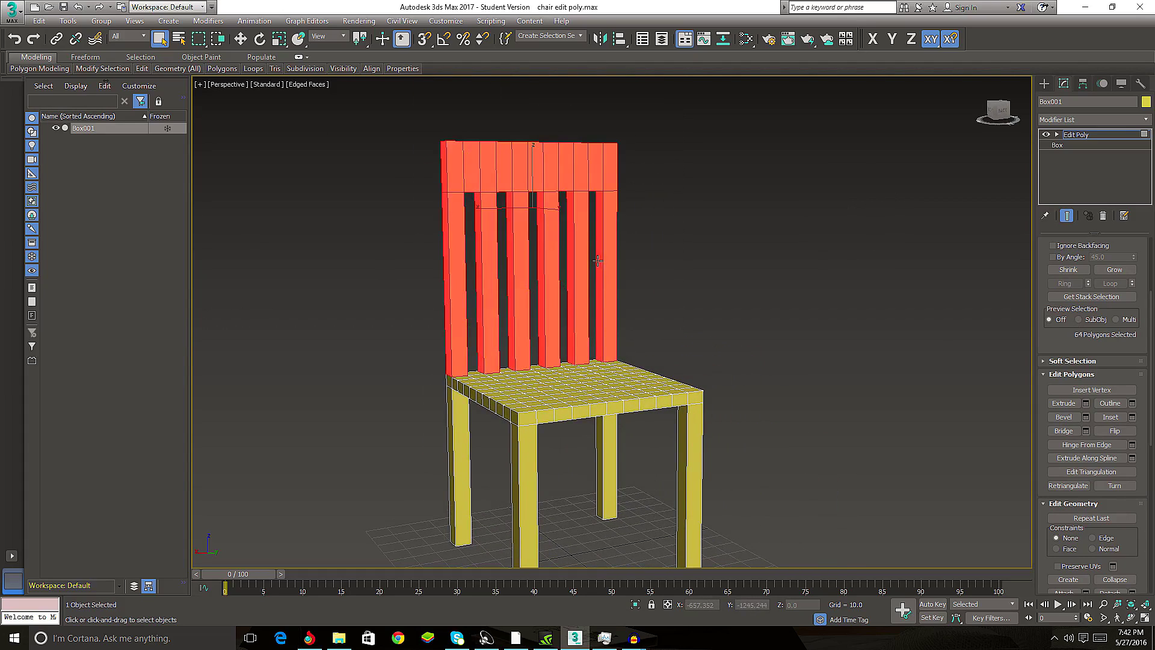
# - Orbit and zoom to inspect the open slots along the seat's back edge
pyautogui.moveTo(620, 323)
pyautogui.keyDown('alt'); pyautogui.mouseDown(button='middle')
pyautogui.moveTo(603, 398)
pyautogui.moveTo(516, 377)
pyautogui.mouseUp(button='middle'); pyautogui.keyUp('alt')
pyautogui.scroll(5, 603, 329)
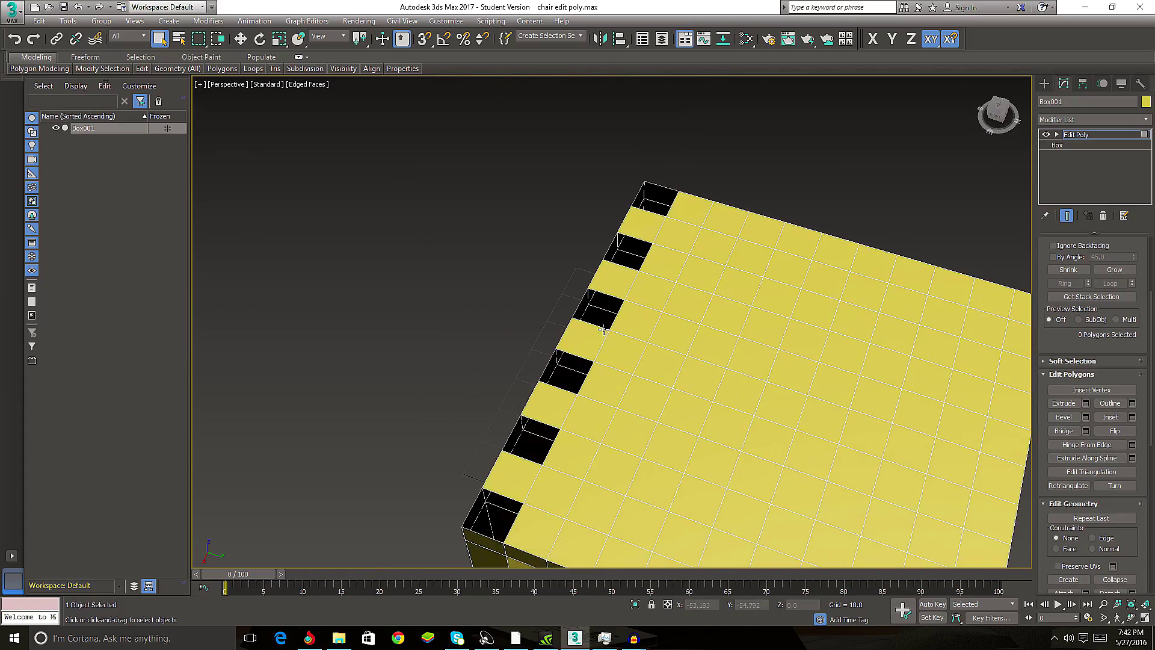
pyautogui.scroll(-5, 670, 294)
pyautogui.keyDown('alt'); pyautogui.moveTo(657, 283); pyautogui.dragTo(489, 247, button='middle'); pyautogui.keyUp('alt')
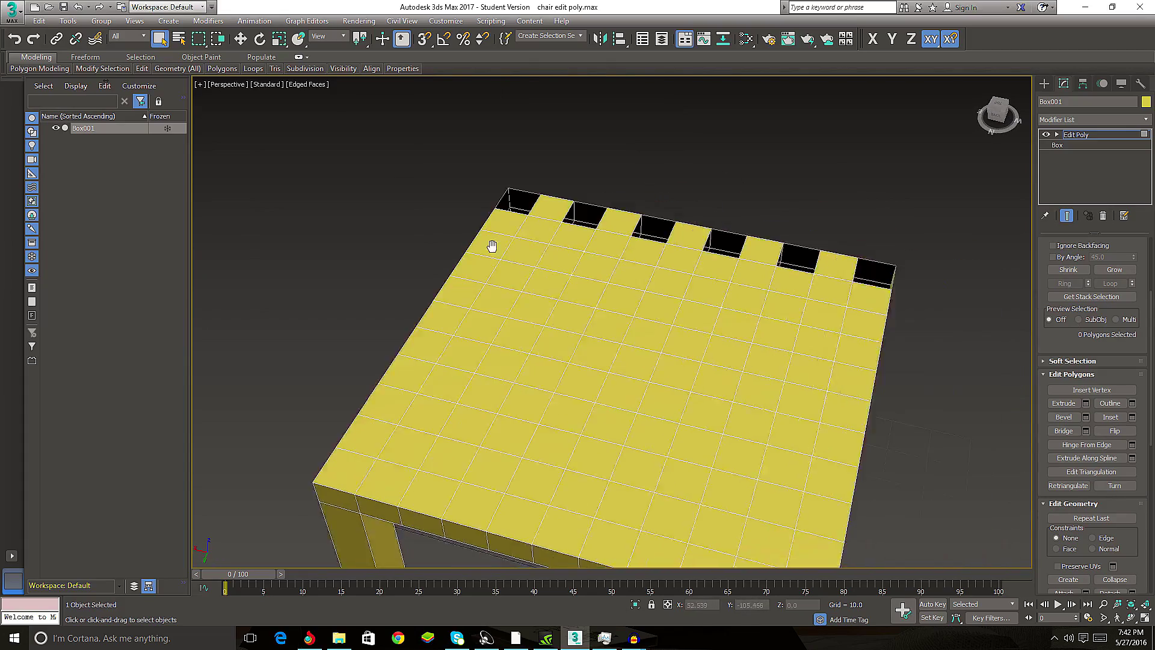
pyautogui.scroll(5, 429, 240)
pyautogui.scroll(-3, 670, 240)
pyautogui.scroll(4, 773, 201)
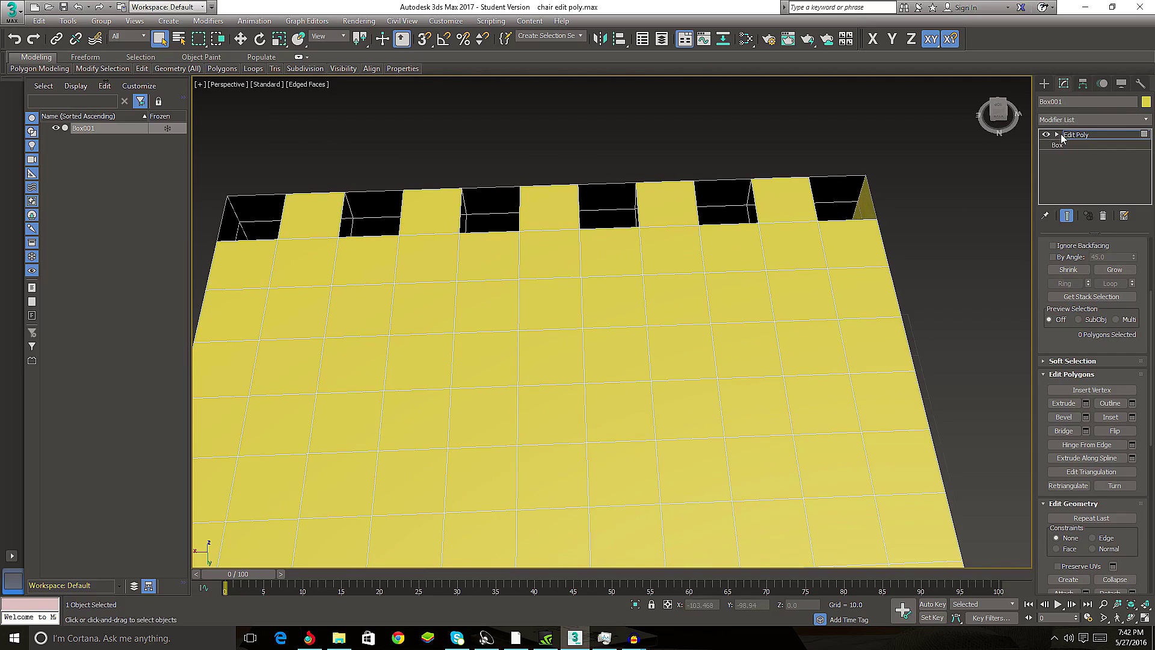
pyautogui.scroll(-1, 1104, 307)
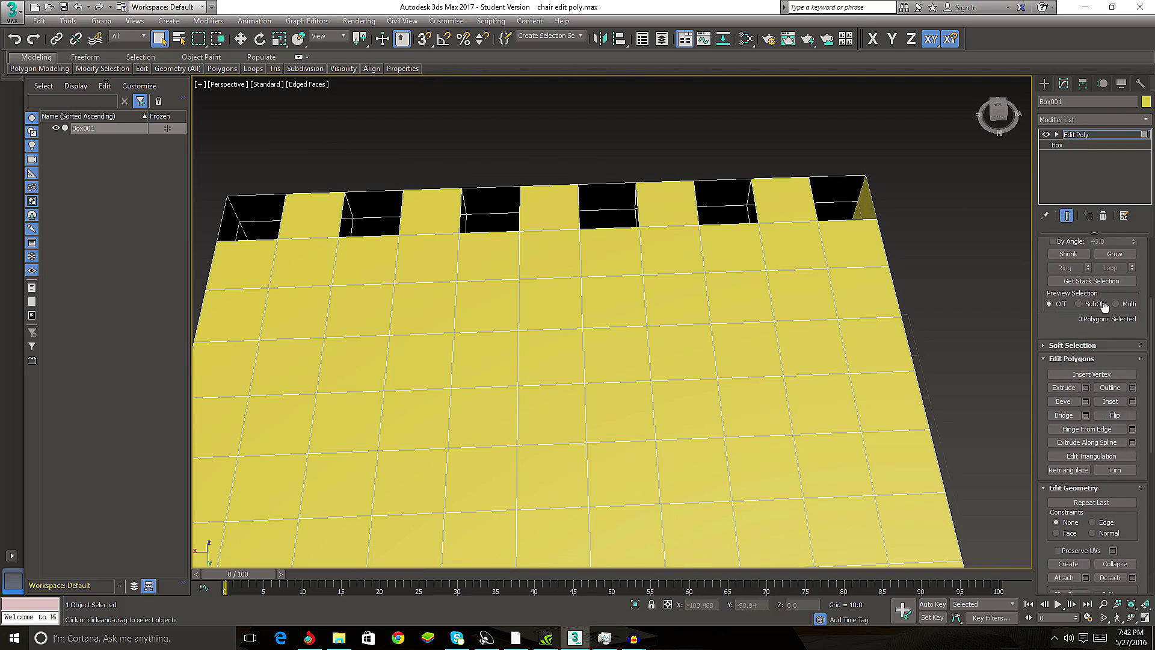
pyautogui.scroll(-5, 1104, 307)
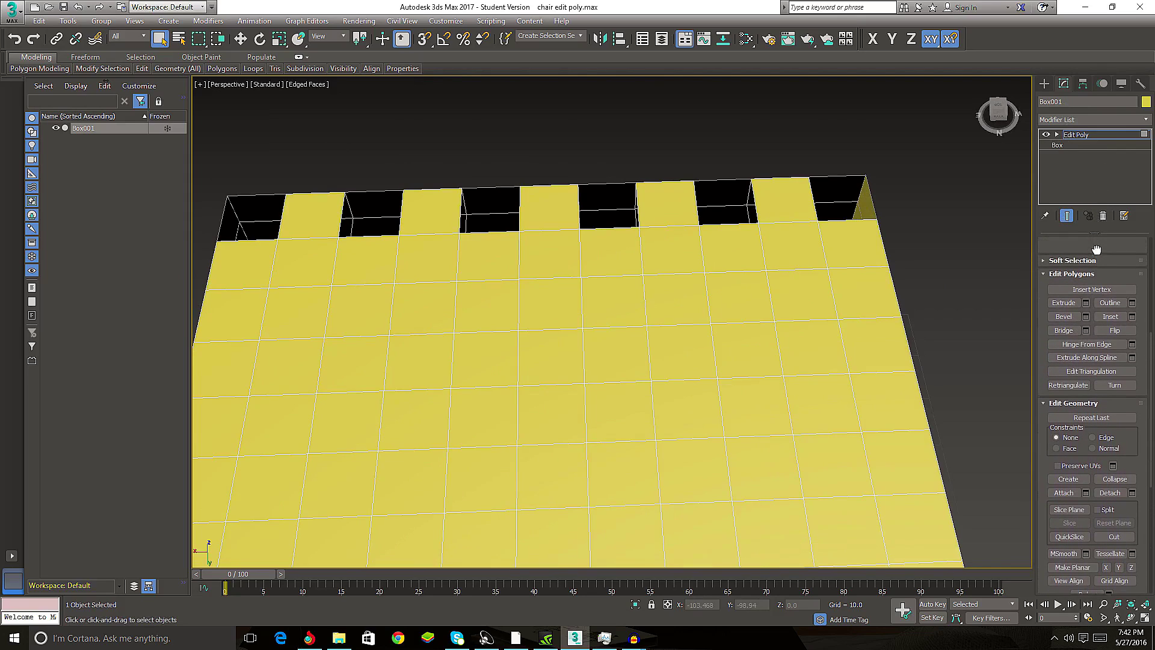
pyautogui.scroll(2, 1096, 249)
pyautogui.scroll(2, 1073, 272)
pyautogui.scroll(2, 1075, 289)
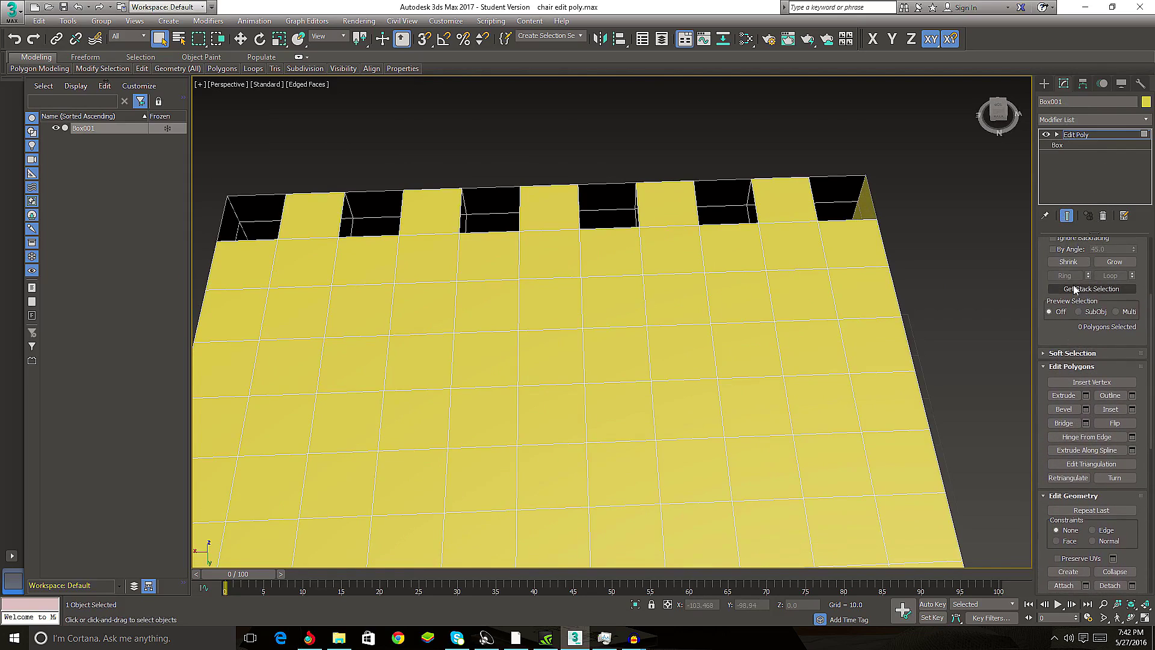
pyautogui.scroll(2, 1089, 325)
pyautogui.scroll(6, 1099, 363)
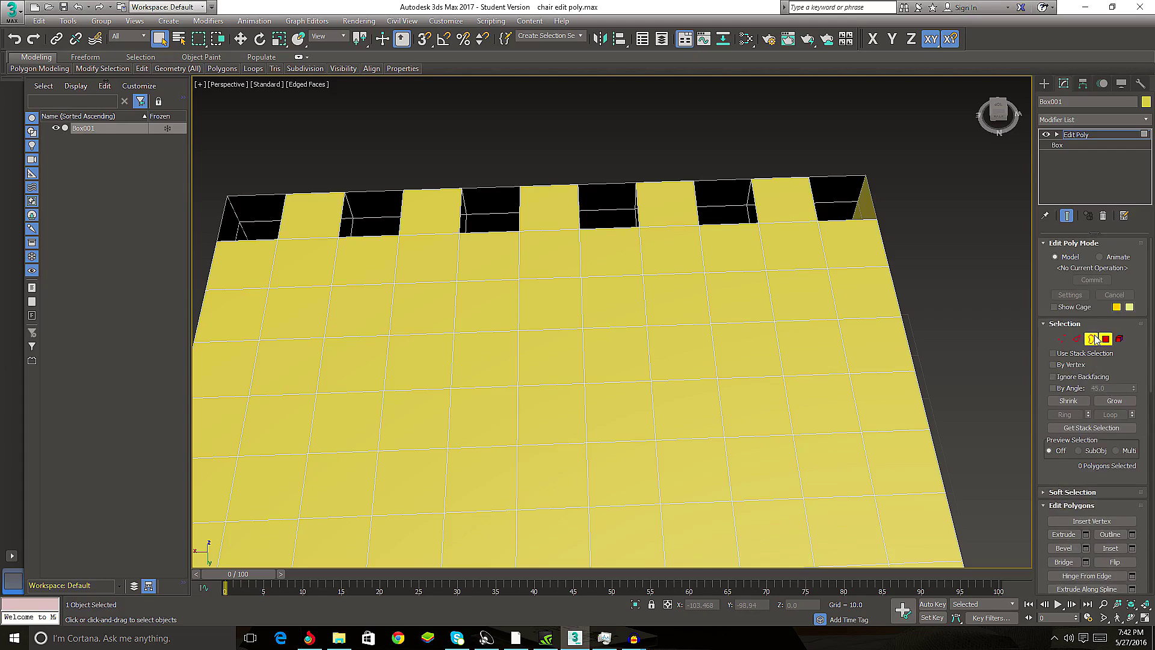
# - At Border level, cap the two right-most holes on the seat's back edge
pyautogui.click(1092, 339)
pyautogui.click(811, 187)
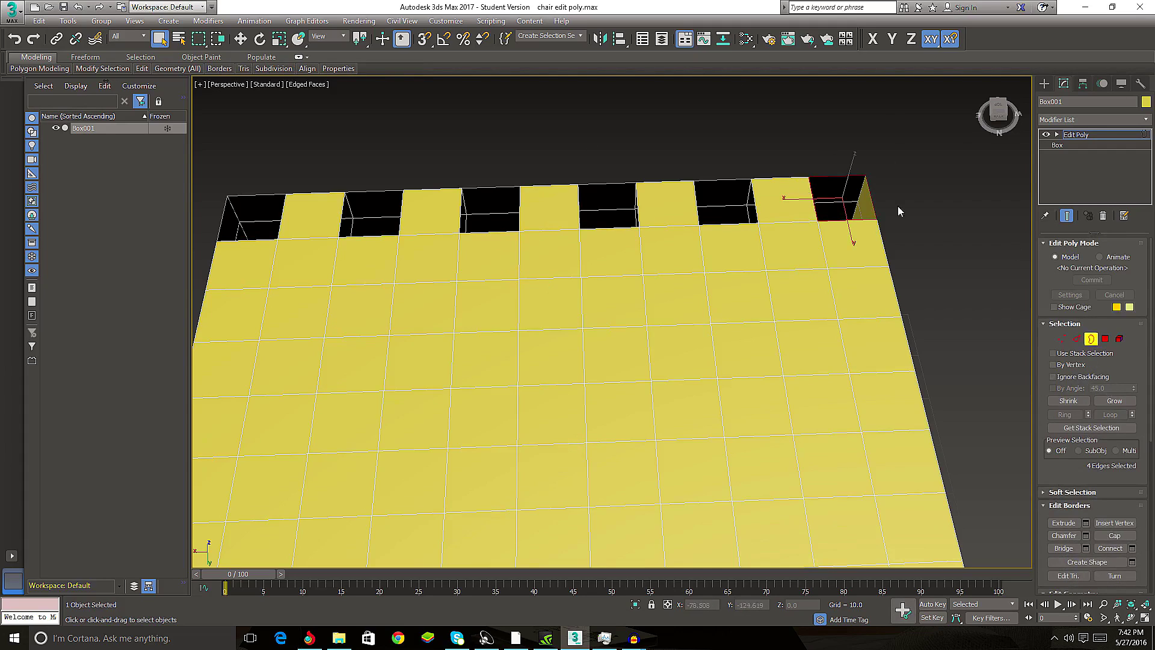
pyautogui.scroll(-3, 1068, 466)
pyautogui.scroll(-4, 1103, 390)
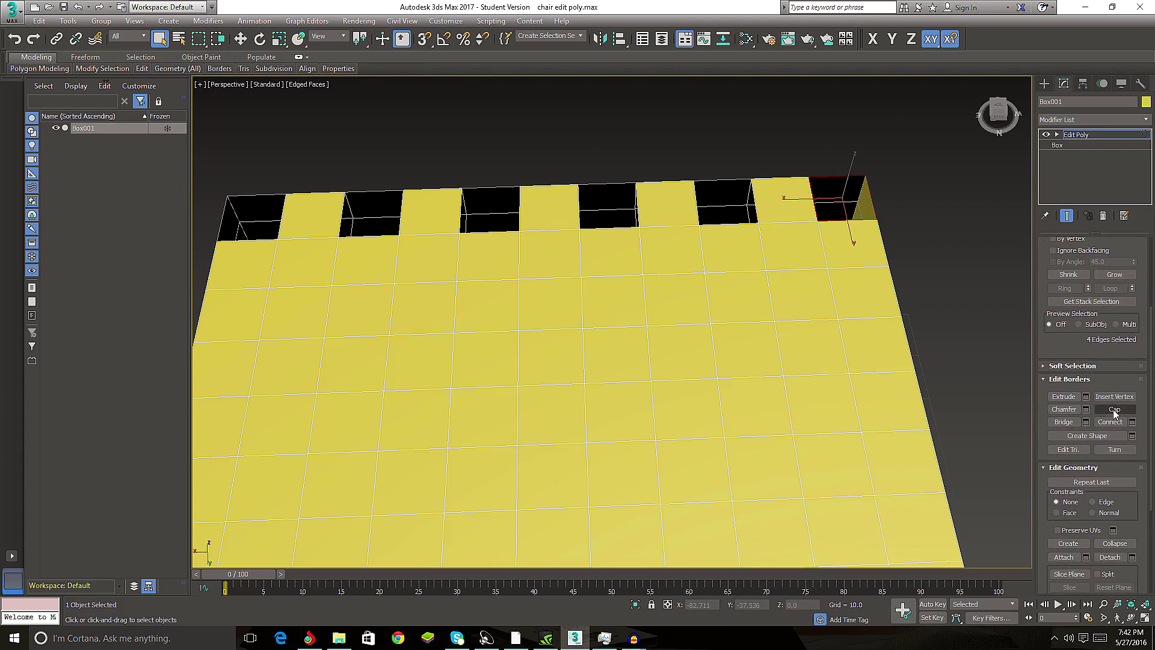
pyautogui.click(1114, 410)
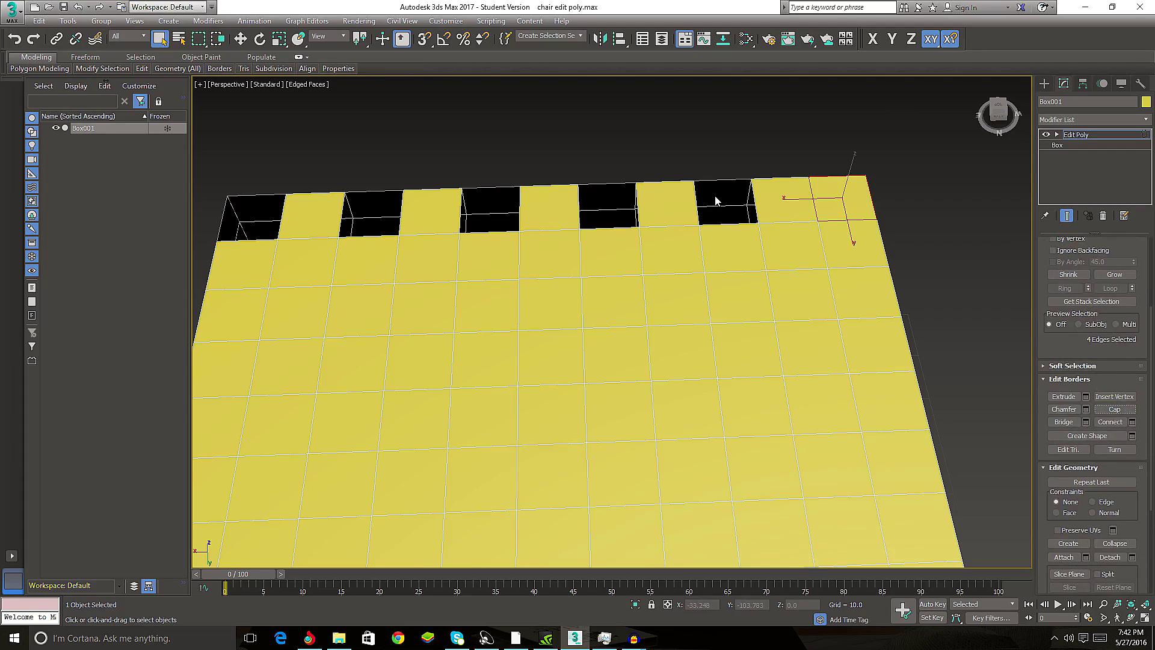
pyautogui.click(756, 205)
pyautogui.click(1114, 409)
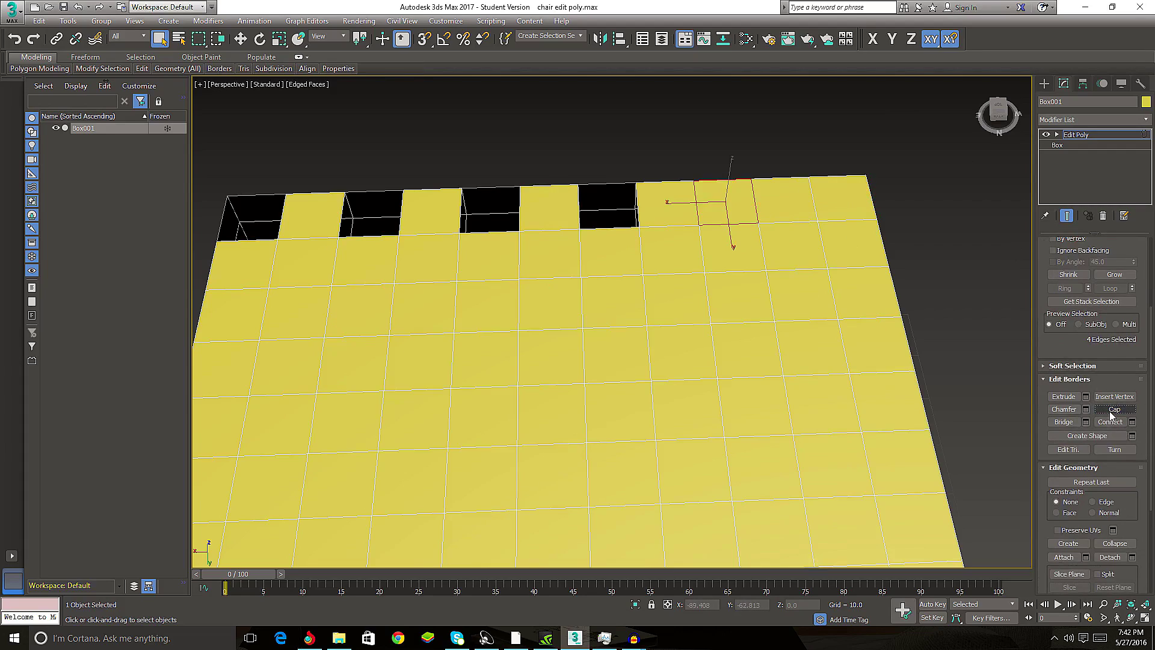
# - Cap the remaining four holes along the seat's back edge
pyautogui.click(626, 209)
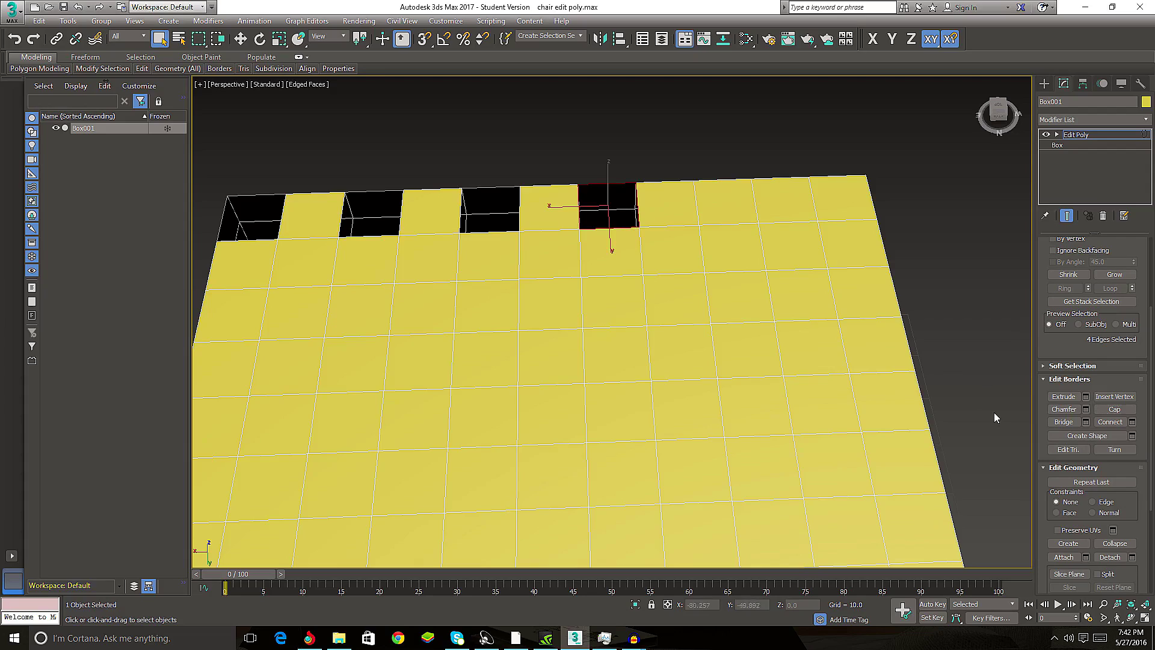
pyautogui.click(1114, 409)
pyautogui.click(518, 211)
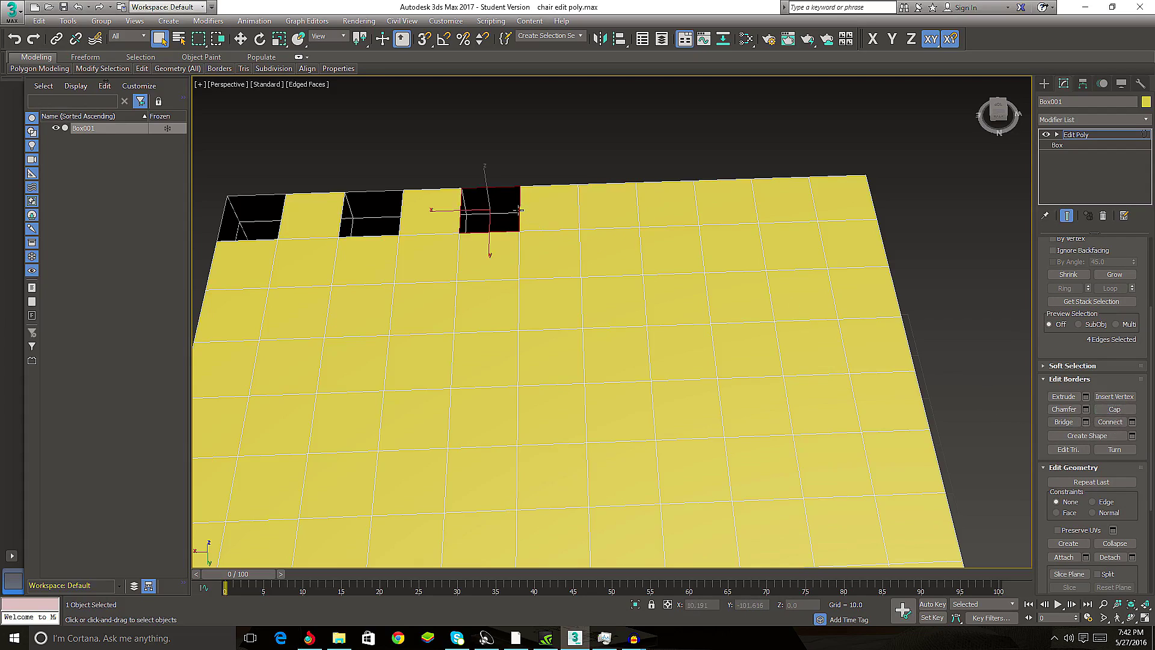
pyautogui.click(1114, 409)
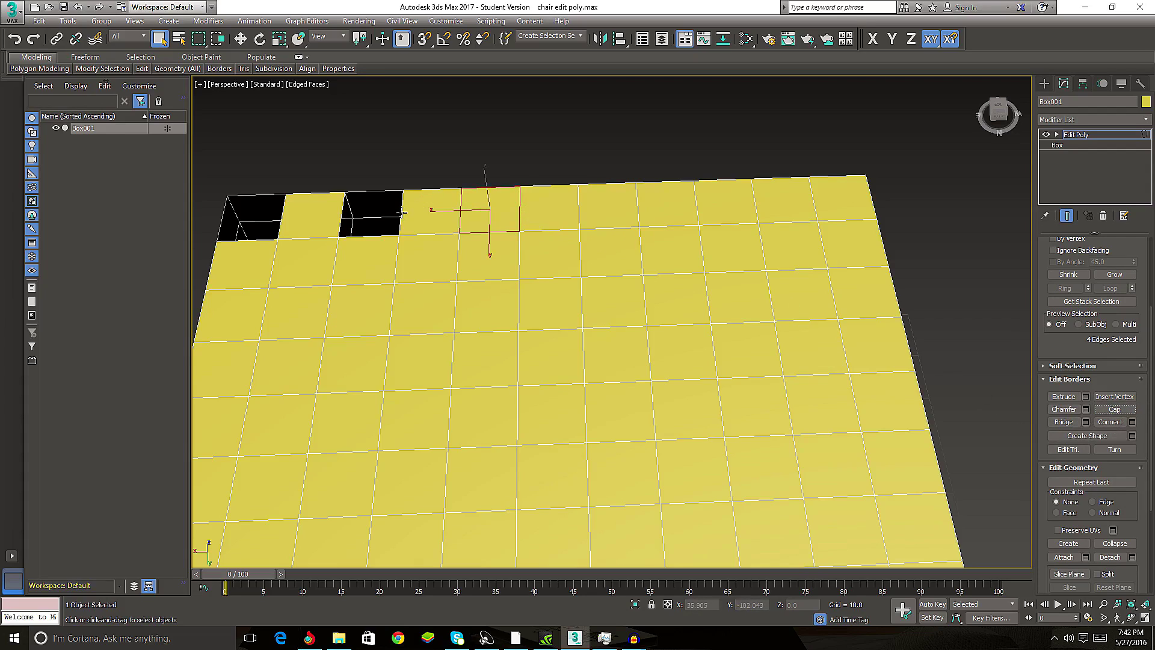
pyautogui.click(403, 212)
pyautogui.click(1115, 409)
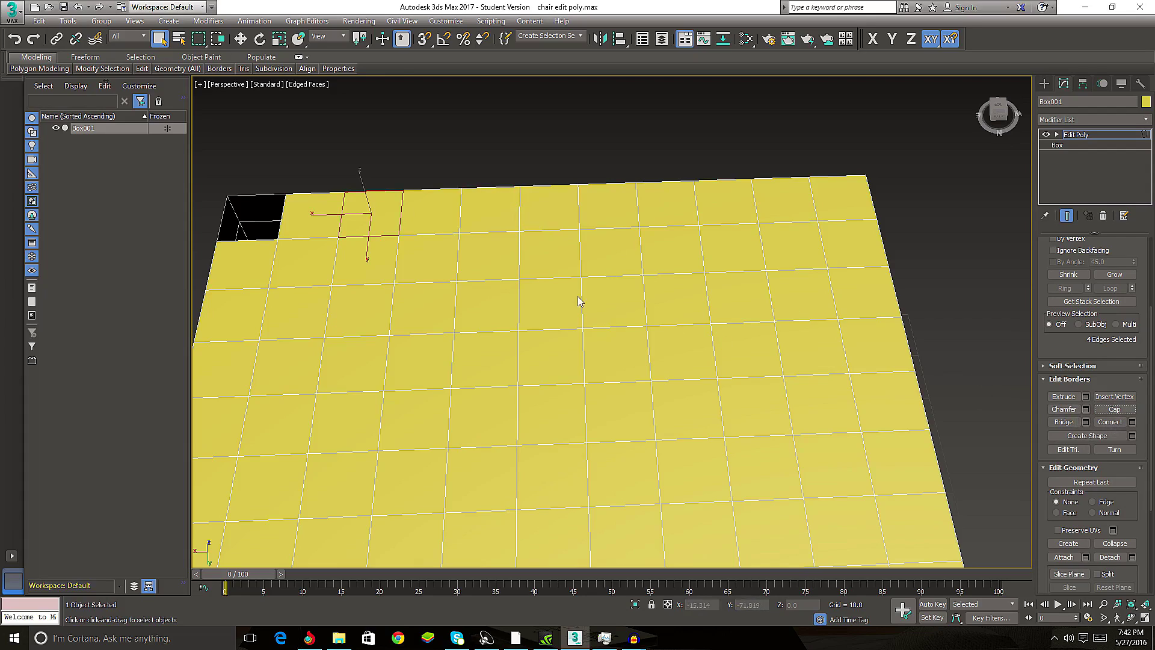
pyautogui.click(280, 223)
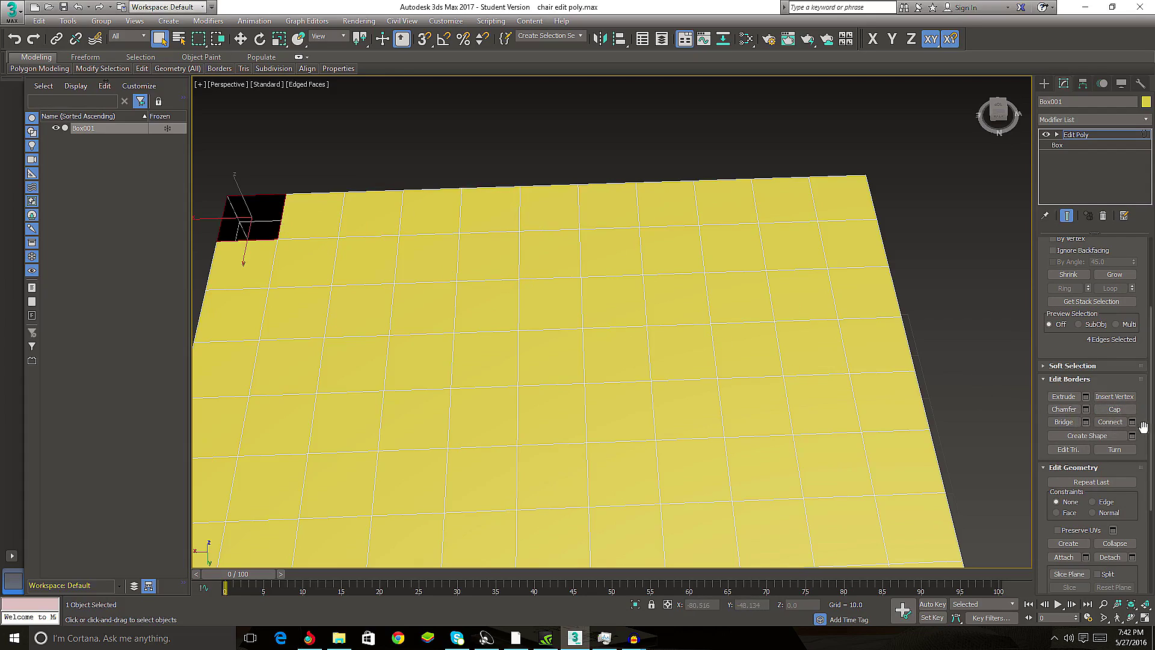
pyautogui.click(1114, 409)
# - Orbit and zoom to review the solid seat top and legs
pyautogui.moveTo(467, 340)
pyautogui.keyDown('alt'); pyautogui.mouseDown(button='middle')
pyautogui.moveTo(555, 348)
pyautogui.moveTo(562, 381)
pyautogui.moveTo(610, 330)
pyautogui.mouseUp(button='middle'); pyautogui.keyUp('alt')
pyautogui.scroll(-5, 619, 378)
pyautogui.scroll(3, 554, 359)
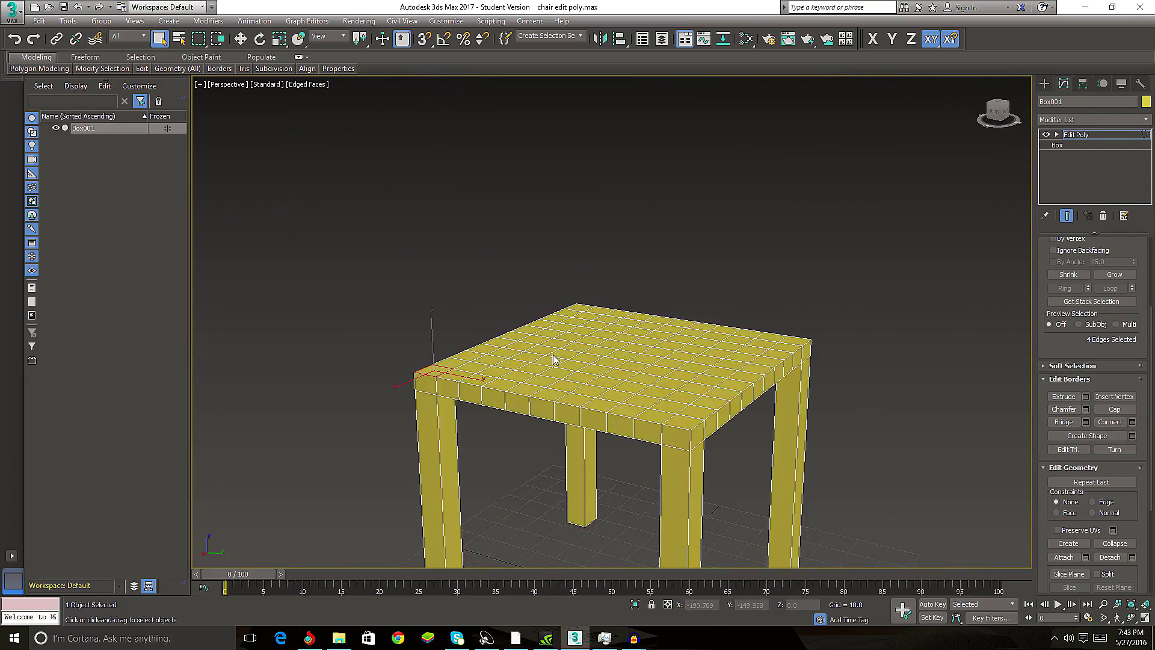
pyautogui.moveTo(554, 358)
pyautogui.keyDown('alt'); pyautogui.mouseDown(button='middle')
pyautogui.moveTo(578, 368)
pyautogui.moveTo(515, 376)
pyautogui.moveTo(587, 340)
pyautogui.moveTo(639, 295)
pyautogui.mouseUp(button='middle'); pyautogui.keyUp('alt')
pyautogui.scroll(2, 515, 376)
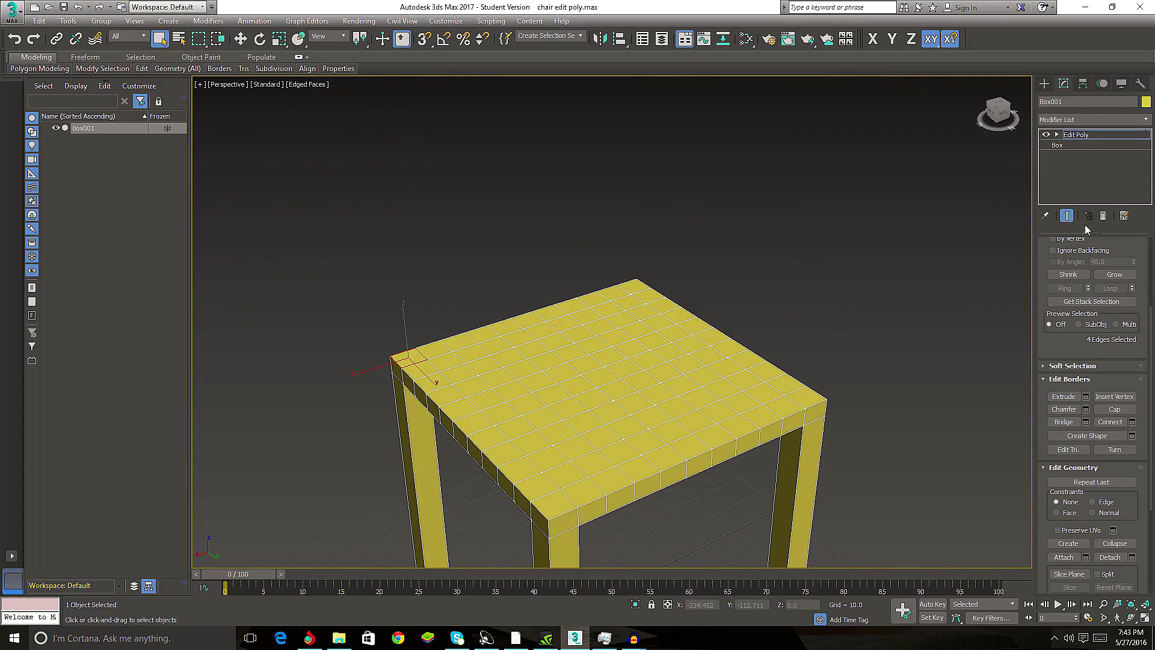
pyautogui.scroll(3, 1143, 270)
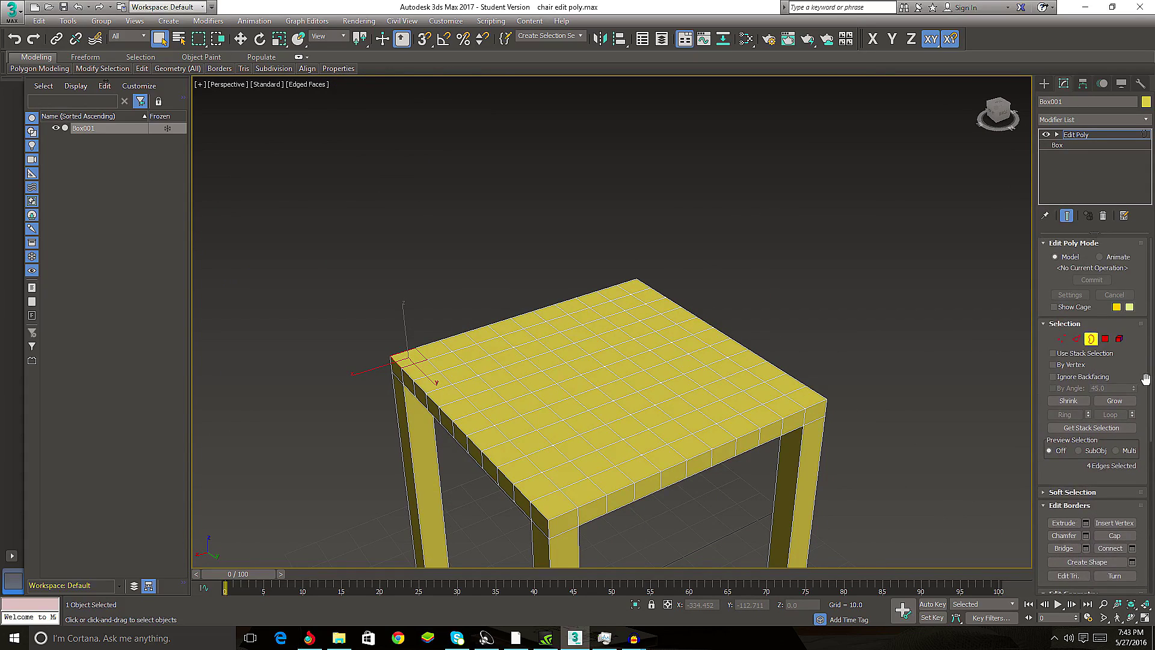
# - Select both rear corner polygons of the seat top and start an extrude
pyautogui.click(1104, 338)
pyautogui.click(405, 356)
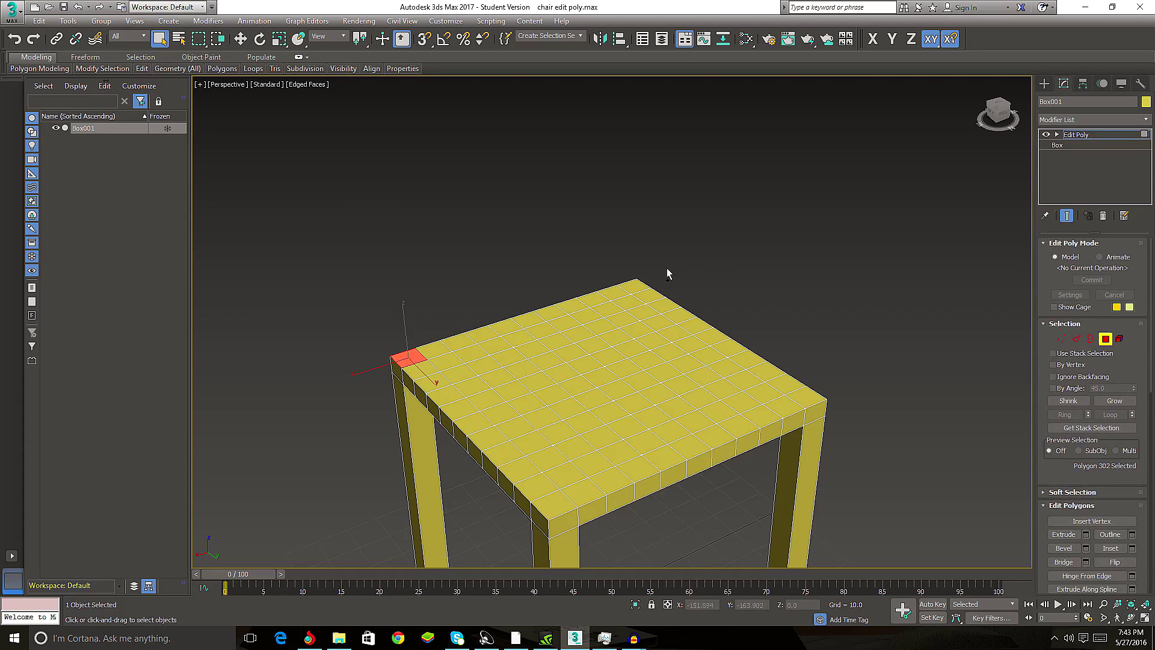
pyautogui.keyDown('ctrl'); pyautogui.click(633, 287); pyautogui.keyUp('ctrl')
pyautogui.rightClick(628, 286)
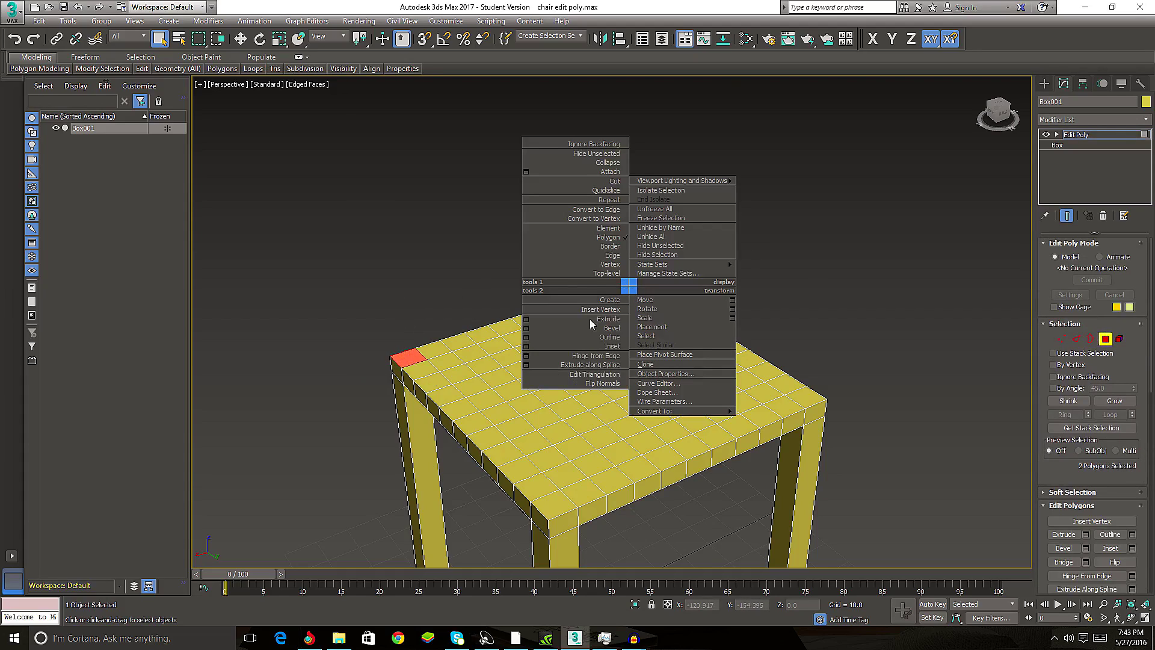
pyautogui.click(526, 319)
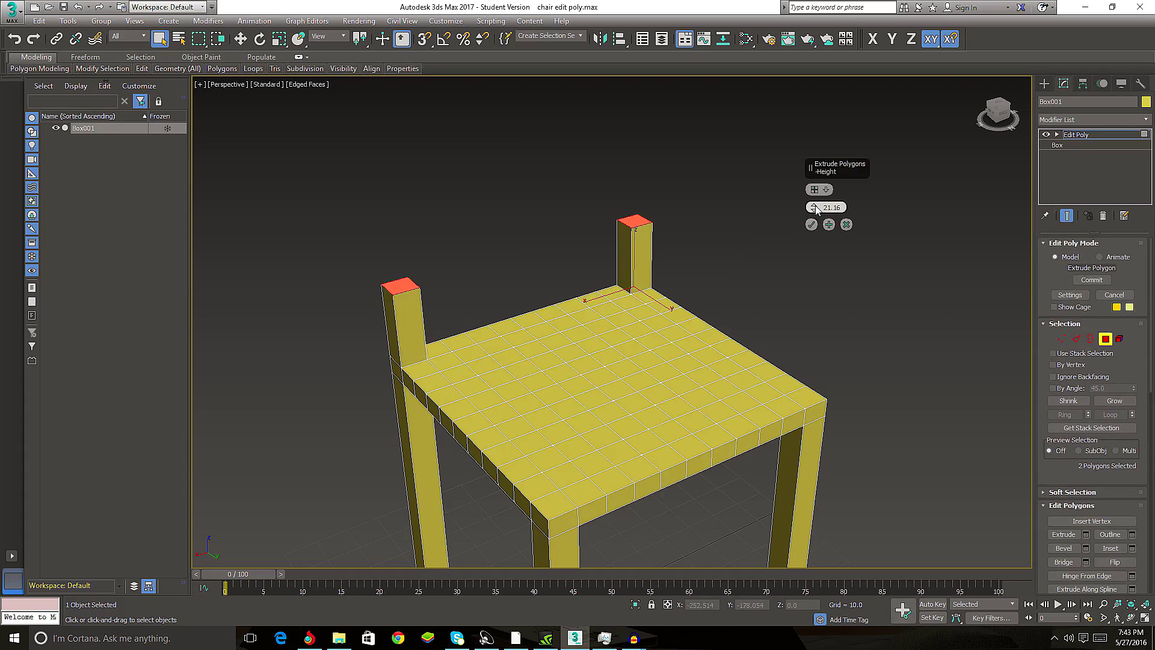
# - Extrude the corners into posts about 64.5 tall, then add a further 14.385 extrusion
pyautogui.moveTo(816, 209)
pyautogui.mouseDown()
pyautogui.moveTo(835, 7)
pyautogui.moveTo(836, 33)
pyautogui.mouseUp()
pyautogui.keyDown('alt'); pyautogui.moveTo(654, 258); pyautogui.dragTo(666, 279, button='middle'); pyautogui.keyUp('alt')
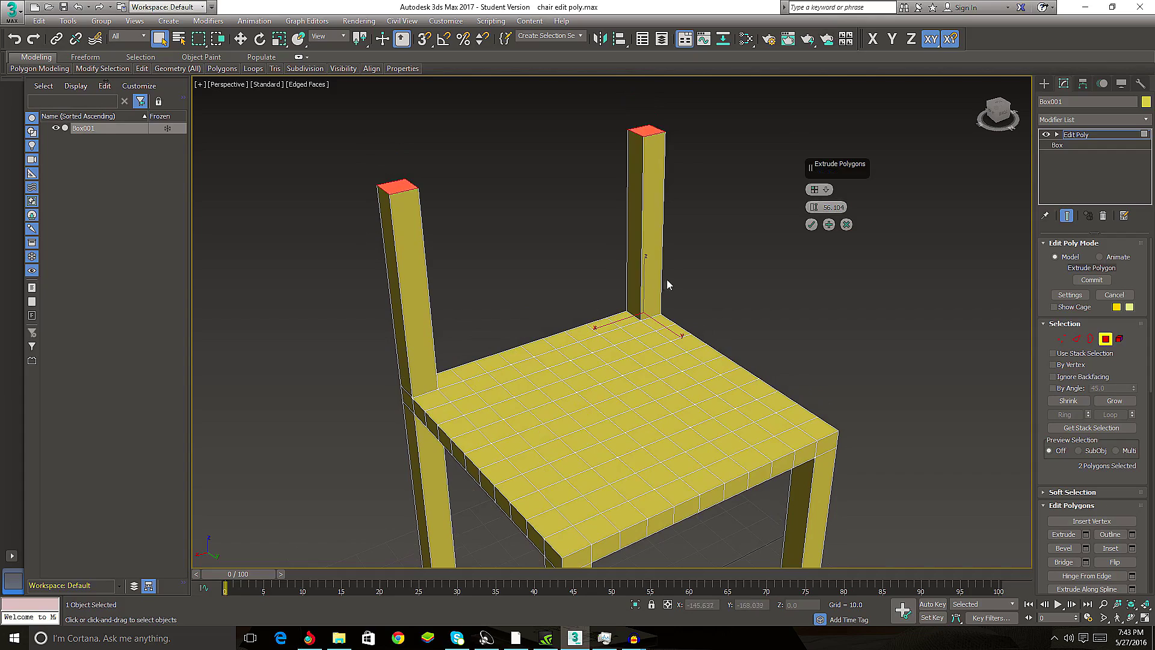
pyautogui.scroll(-3, 666, 279)
pyautogui.moveTo(813, 207)
pyautogui.mouseDown()
pyautogui.moveTo(811, 160)
pyautogui.moveTo(767, 122)
pyautogui.mouseUp()
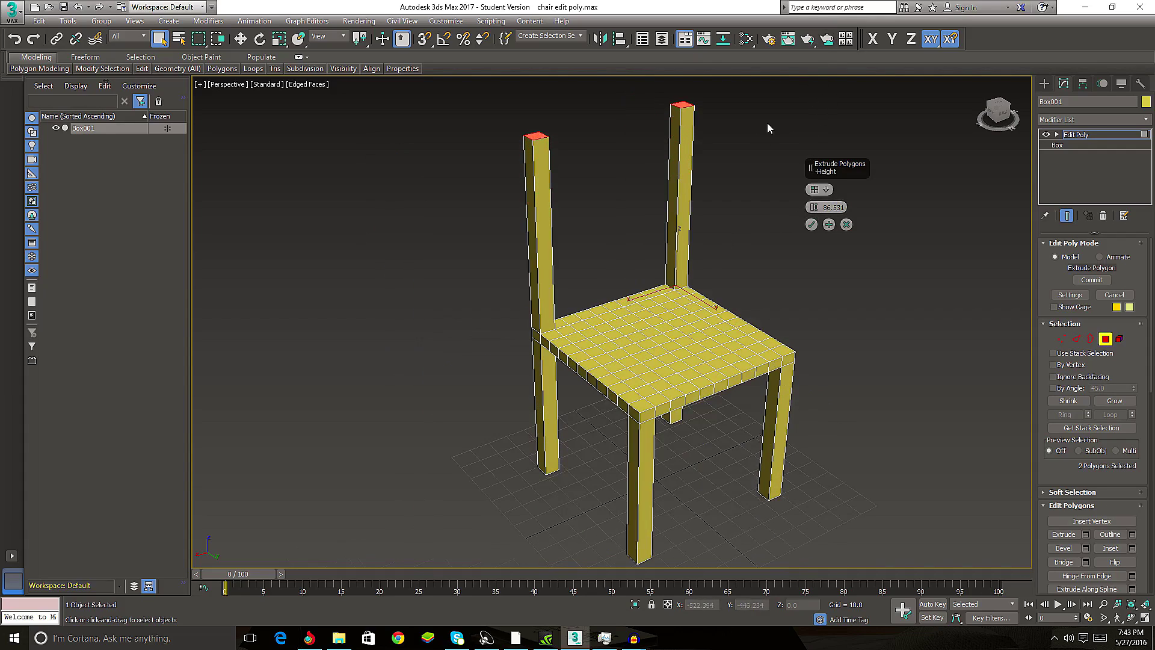
pyautogui.moveTo(620, 220); pyautogui.dragTo(662, 288, button='middle')
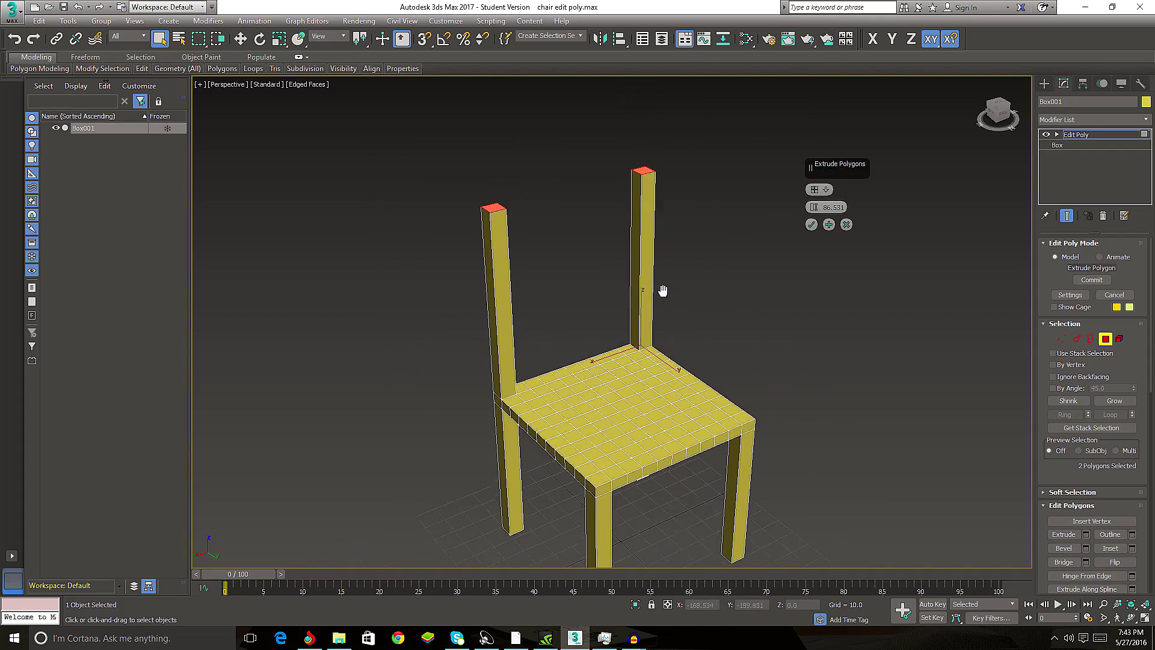
pyautogui.click(817, 225)
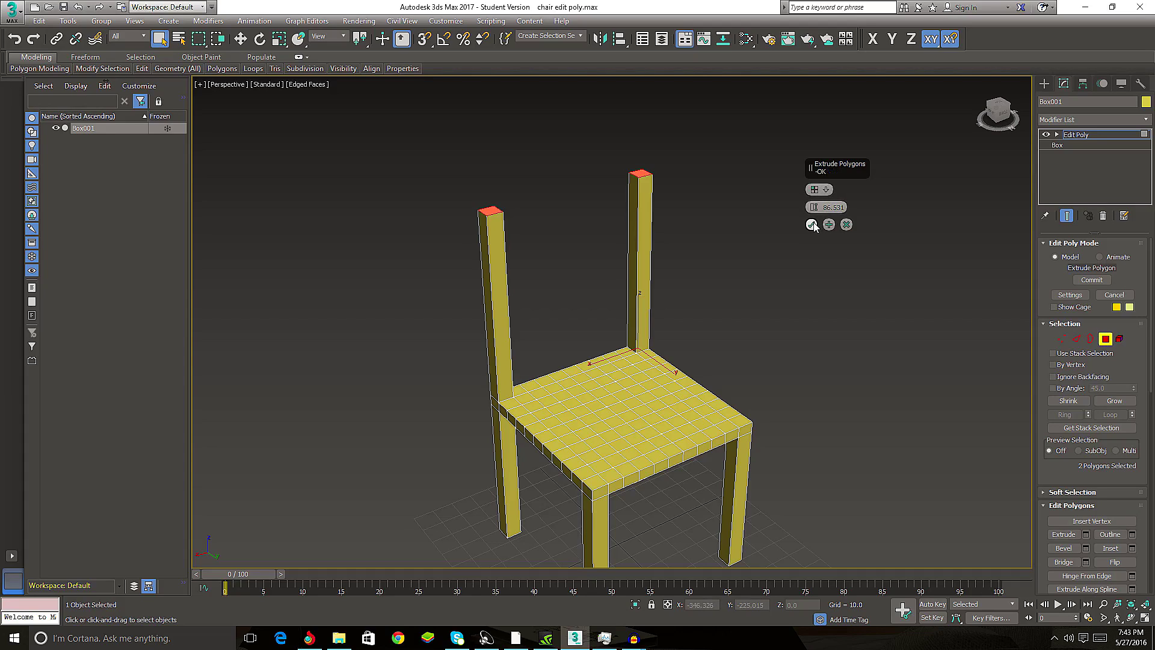
pyautogui.click(829, 224)
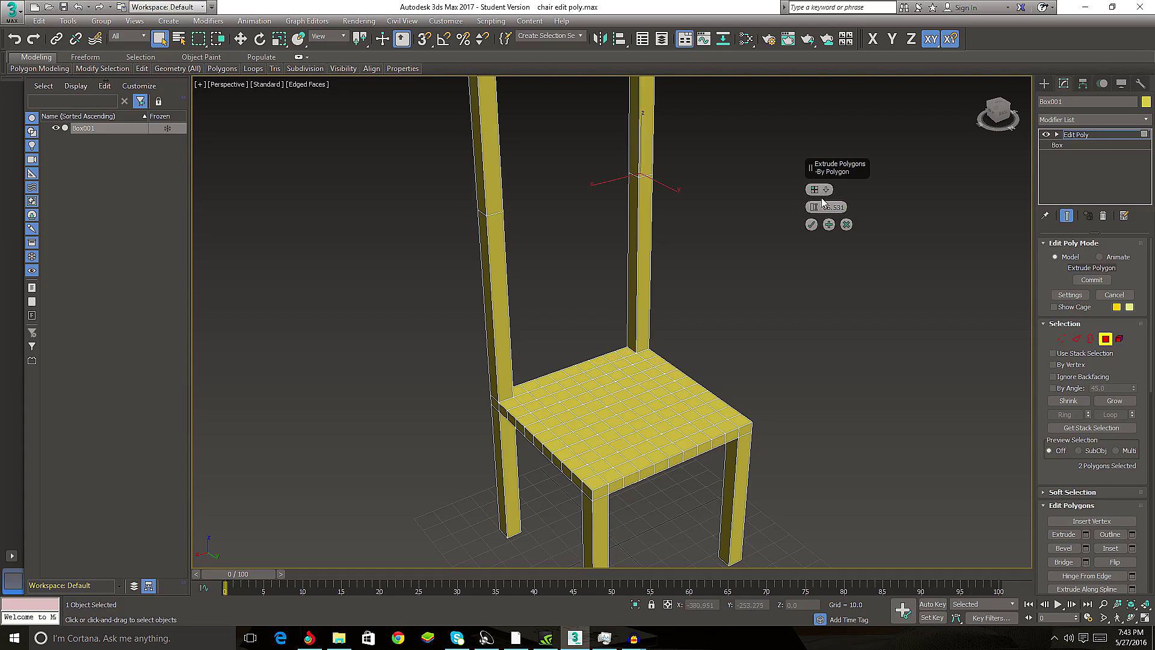
pyautogui.moveTo(818, 207); pyautogui.dragTo(844, 573)
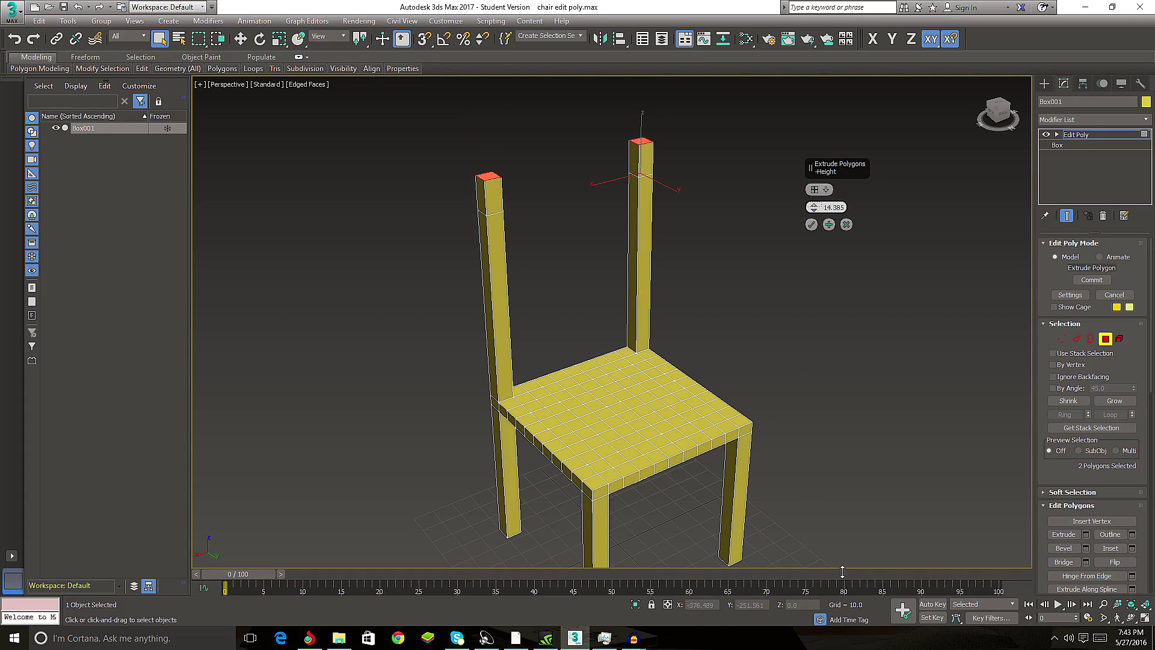
# - Commit the post extrusion and select both back post top faces
pyautogui.click(811, 224)
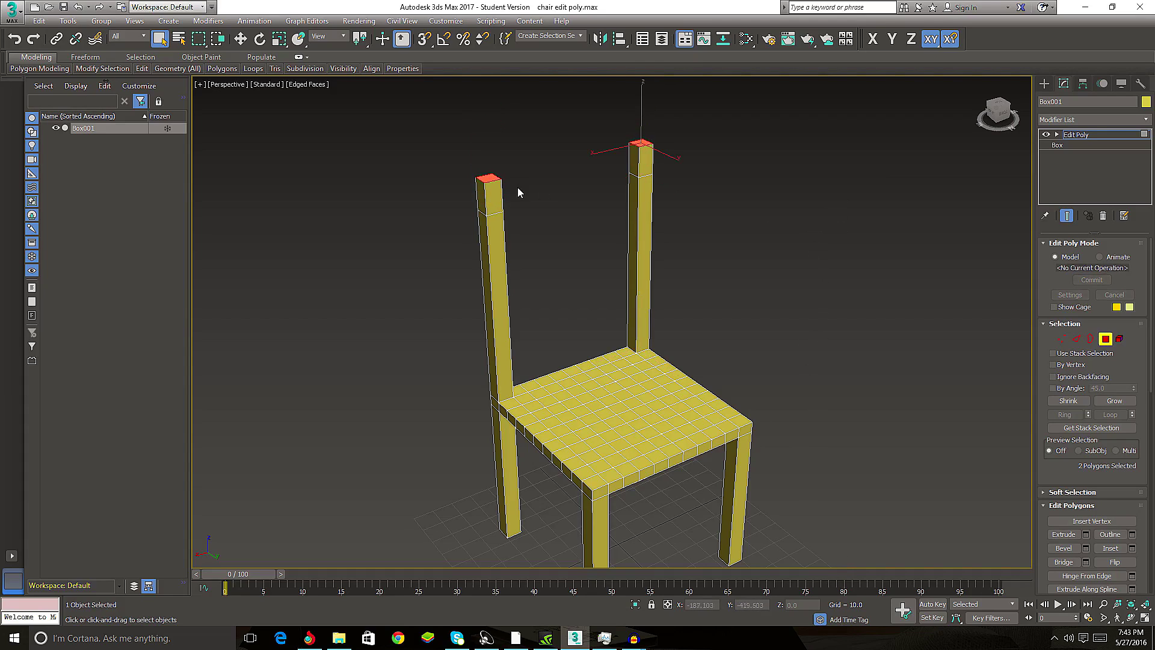
pyautogui.moveTo(517, 186)
pyautogui.keyDown('alt'); pyautogui.mouseDown(button='middle')
pyautogui.moveTo(582, 209)
pyautogui.moveTo(593, 175)
pyautogui.mouseUp(button='middle'); pyautogui.keyUp('alt')
pyautogui.click(613, 153)
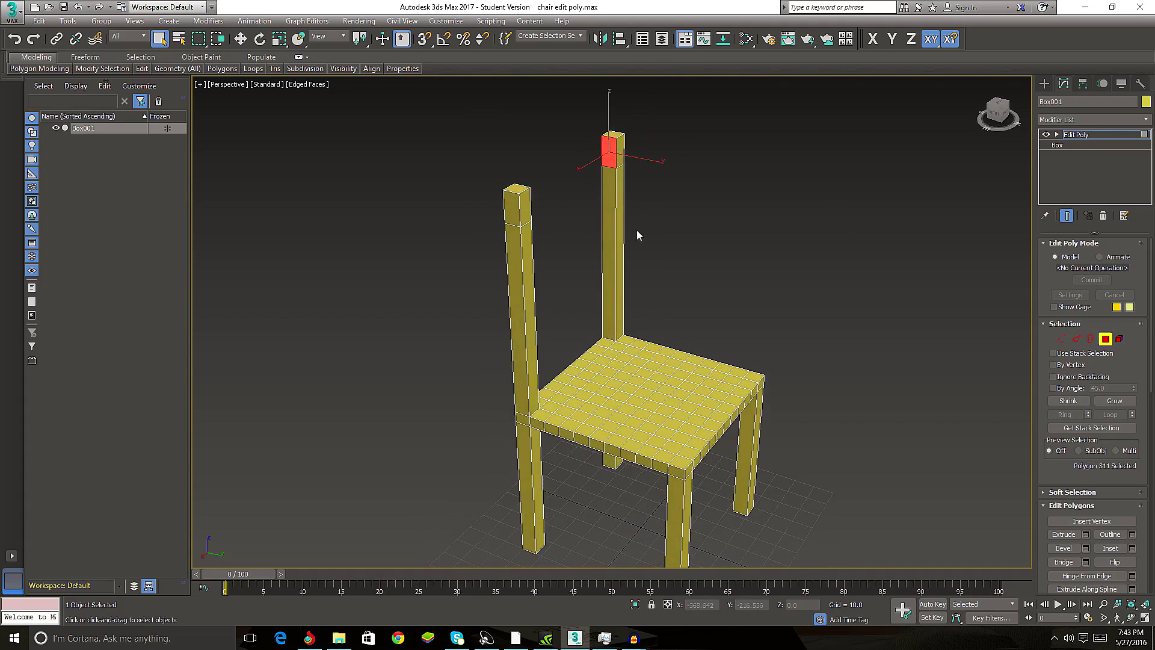
pyautogui.moveTo(636, 232)
pyautogui.keyDown('alt'); pyautogui.mouseDown(button='middle')
pyautogui.moveTo(553, 251)
pyautogui.moveTo(504, 203)
pyautogui.mouseUp(button='middle'); pyautogui.keyUp('alt')
pyautogui.keyDown('ctrl'); pyautogui.click(465, 144); pyautogui.keyUp('ctrl')
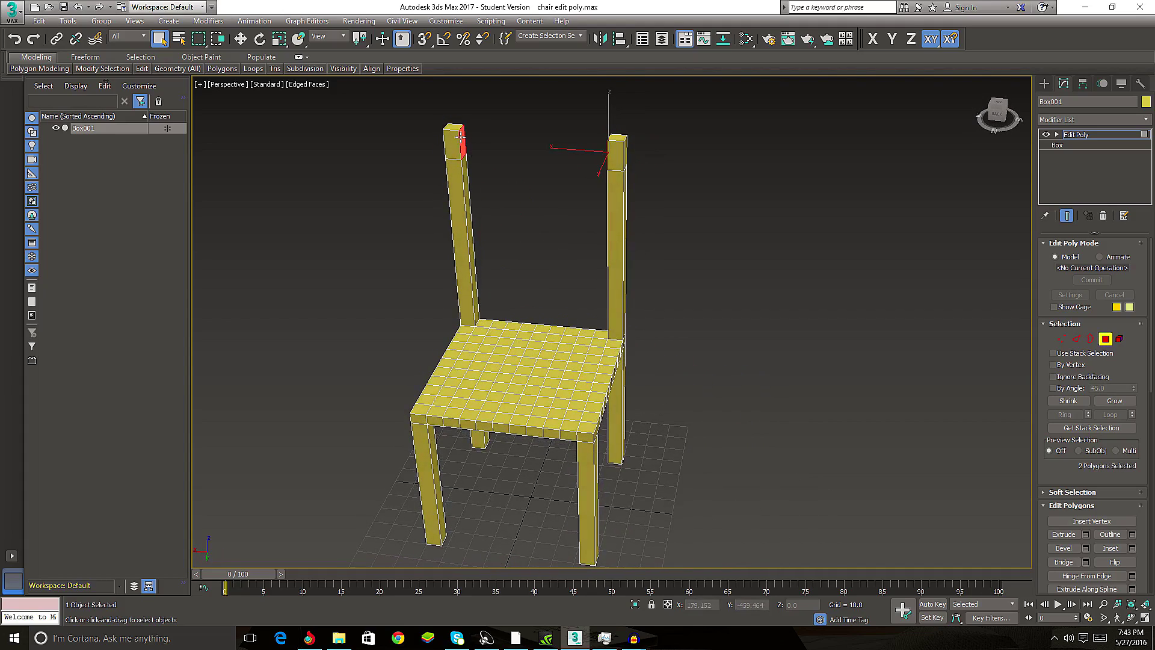
pyautogui.moveTo(464, 144)
pyautogui.keyDown('alt'); pyautogui.mouseDown(button='middle')
pyautogui.moveTo(497, 258)
pyautogui.moveTo(585, 346)
pyautogui.moveTo(620, 291)
pyautogui.mouseUp(button='middle'); pyautogui.keyUp('alt')
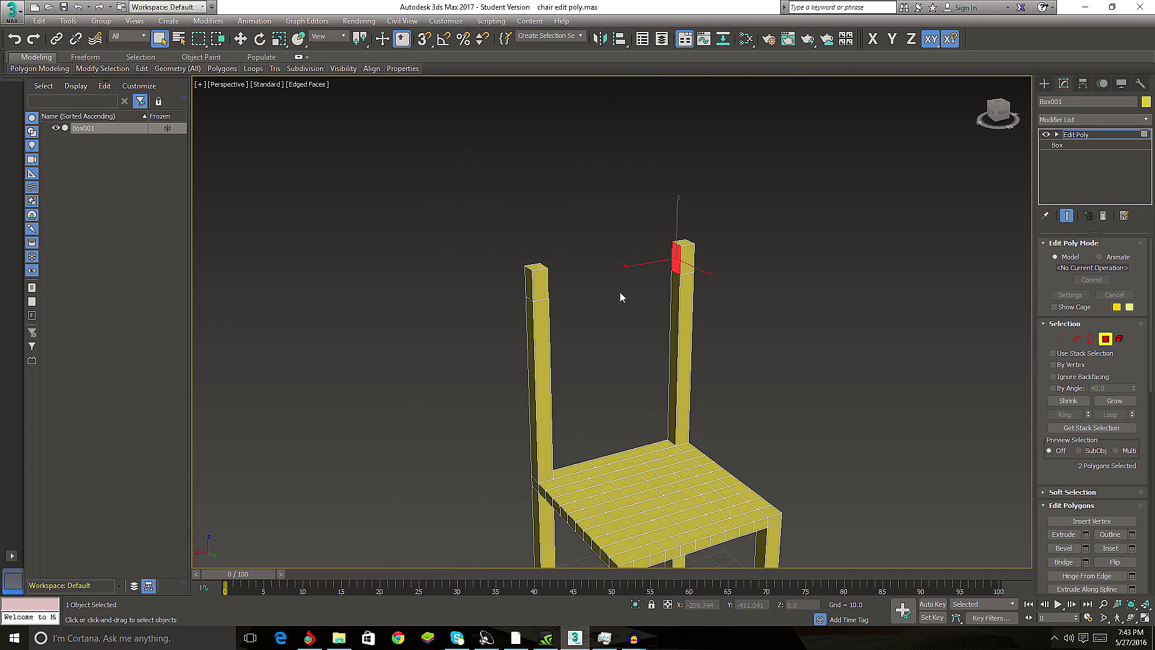
# - Bridge the two post tops into a top rail
pyautogui.rightClick(622, 286)
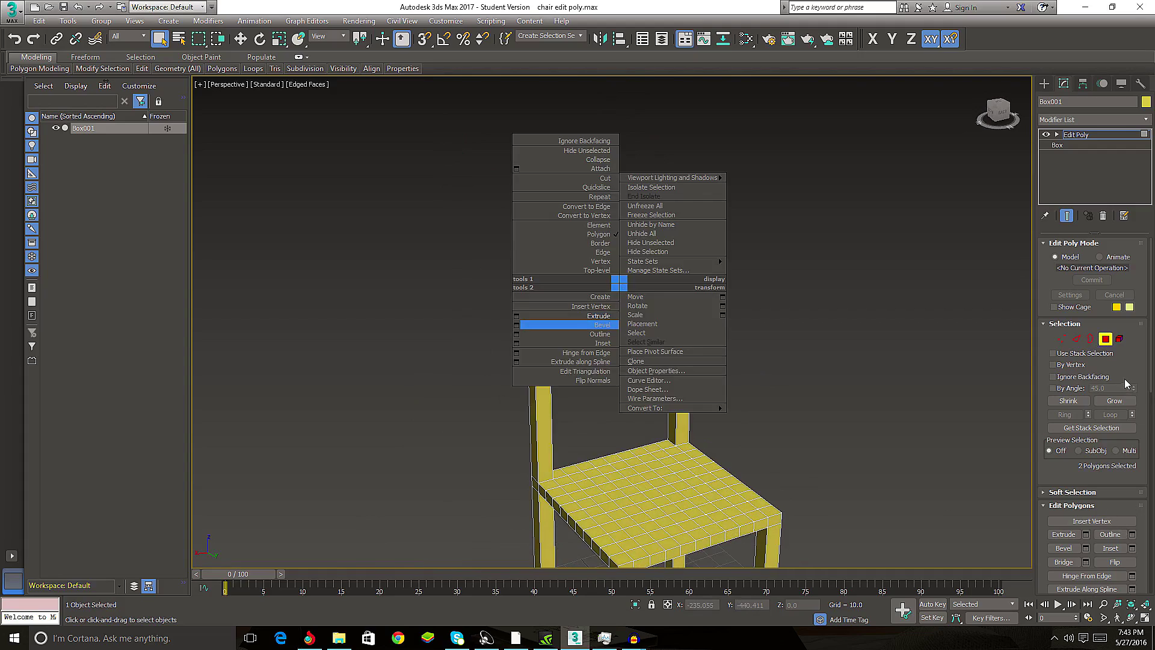
pyautogui.scroll(-5, 1100, 367)
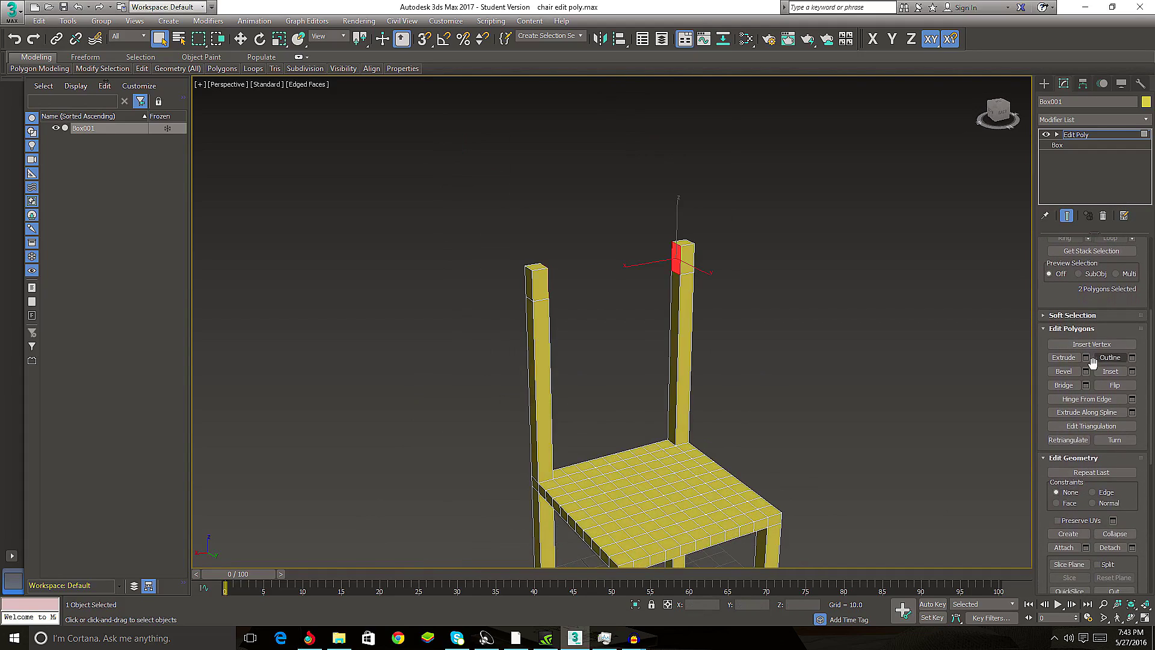
pyautogui.click(1086, 385)
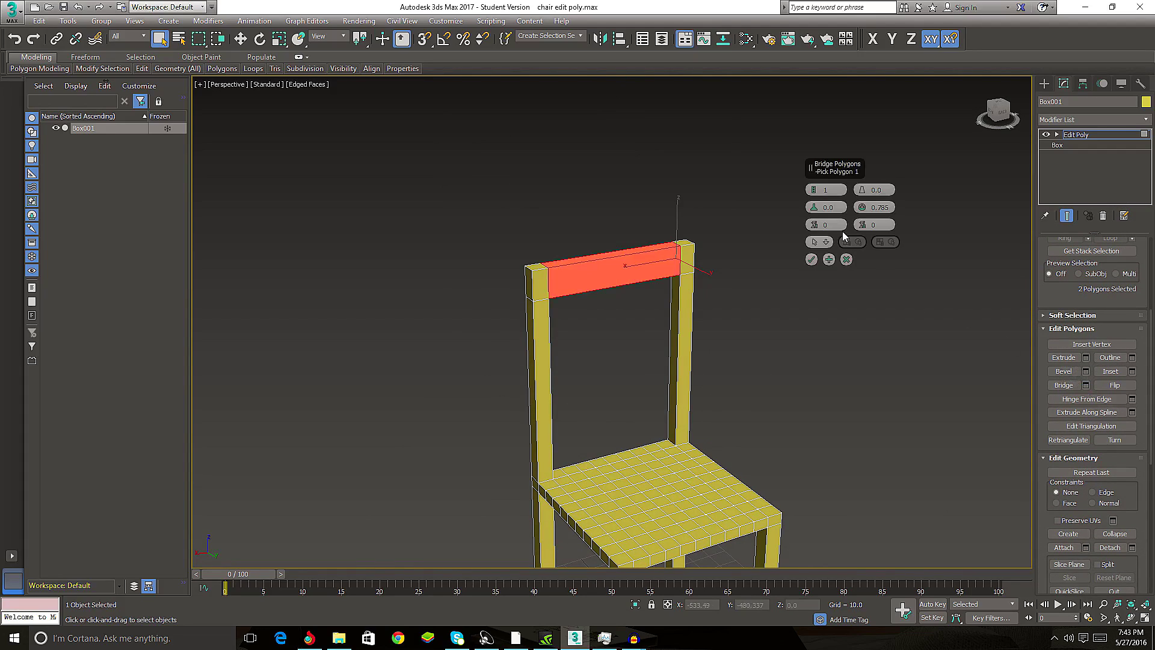
pyautogui.scroll(2, 652, 392)
pyautogui.scroll(3, 658, 371)
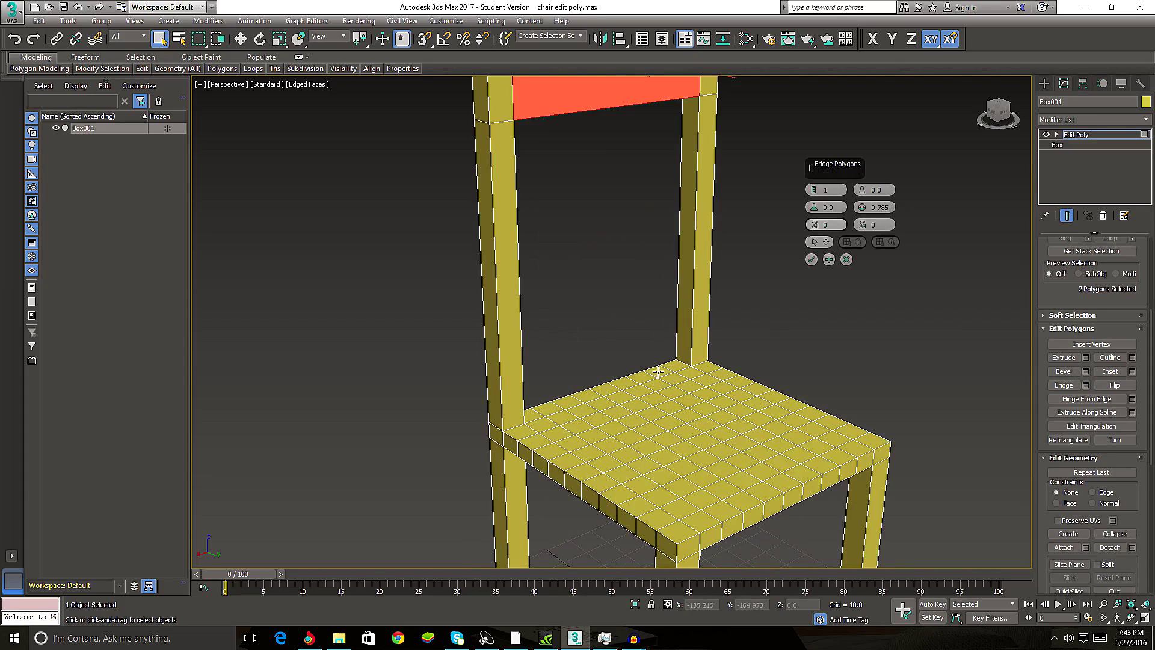
pyautogui.scroll(-2, 687, 331)
pyautogui.scroll(-1, 691, 369)
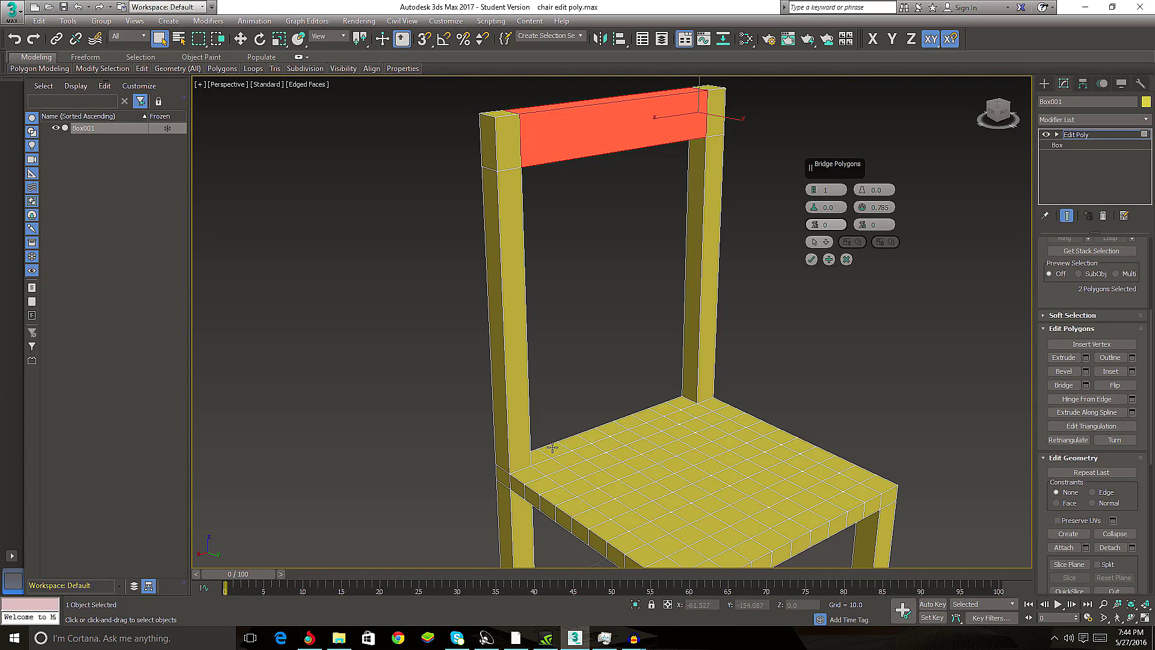
pyautogui.keyDown('alt'); pyautogui.moveTo(602, 443); pyautogui.dragTo(636, 438, button='middle'); pyautogui.keyUp('alt')
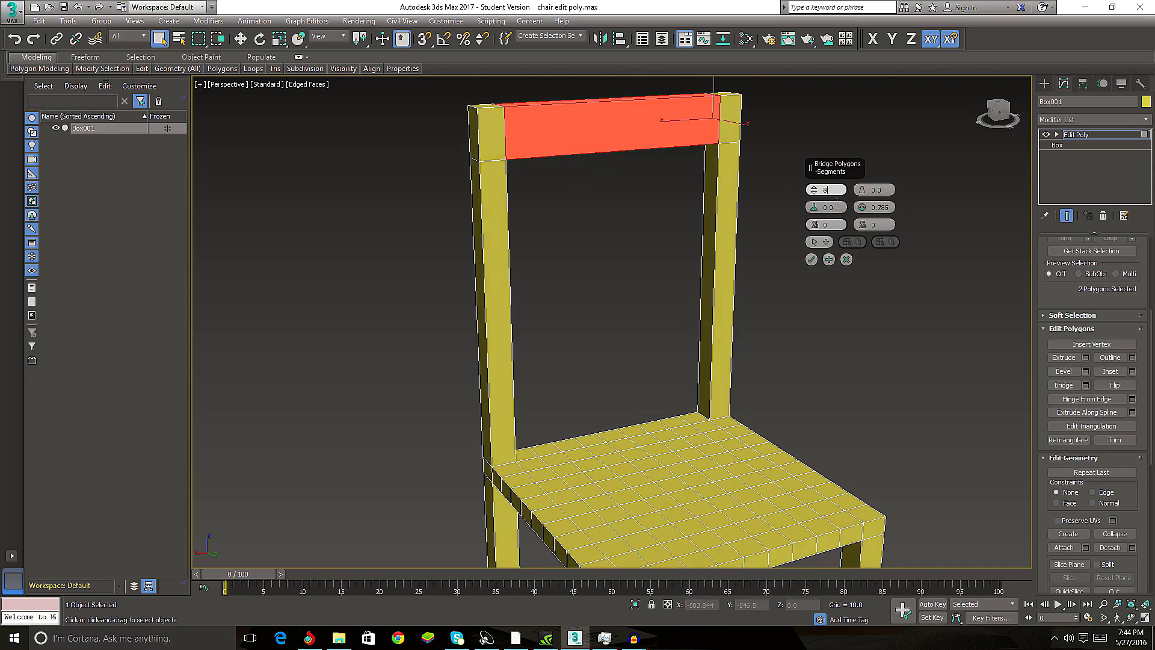
# - Give the bridge 8 segments and a 9.0 taper
pyautogui.moveTo(632, 243)
pyautogui.keyDown('alt'); pyautogui.mouseDown(button='middle')
pyautogui.moveTo(575, 247)
pyautogui.moveTo(616, 222)
pyautogui.moveTo(606, 291)
pyautogui.moveTo(683, 227)
pyautogui.mouseUp(button='middle'); pyautogui.keyUp('alt')
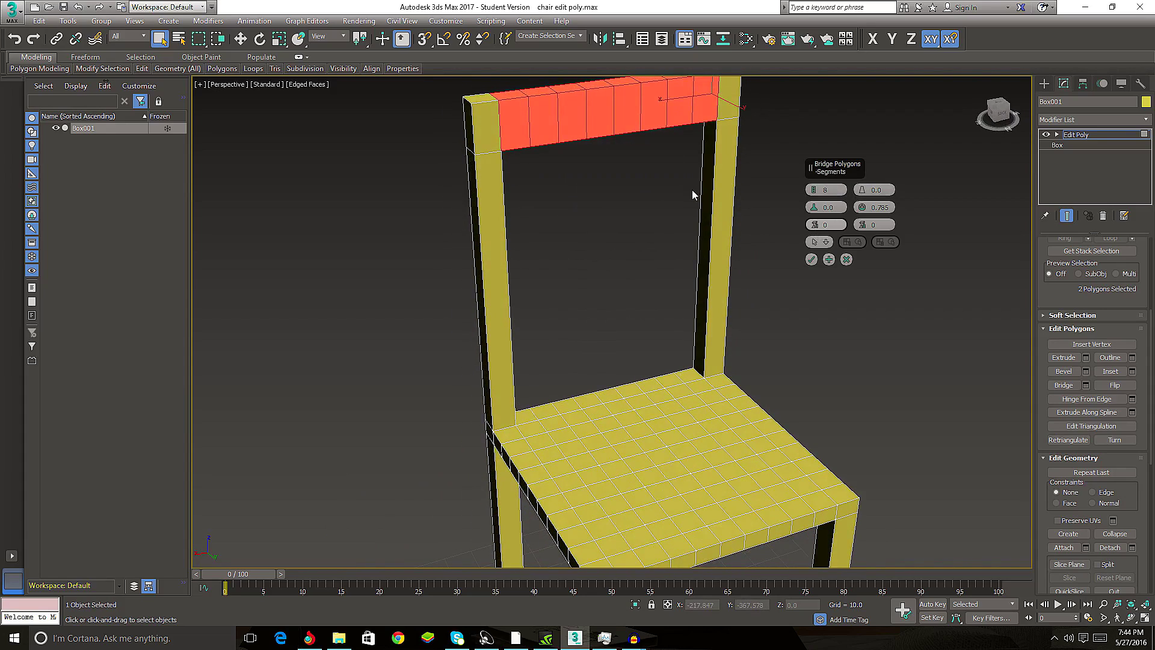
pyautogui.moveTo(691, 193)
pyautogui.keyDown('alt'); pyautogui.mouseDown(button='middle')
pyautogui.moveTo(686, 258)
pyautogui.moveTo(750, 217)
pyautogui.mouseUp(button='middle'); pyautogui.keyUp('alt')
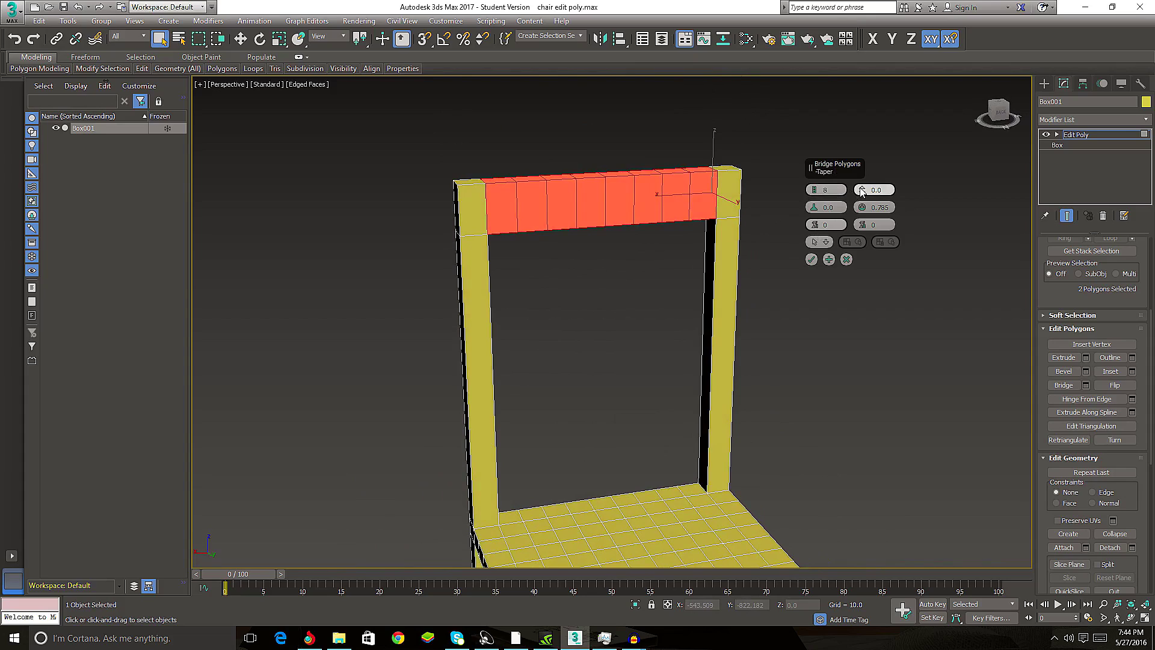
pyautogui.moveTo(862, 190); pyautogui.dragTo(863, 191)
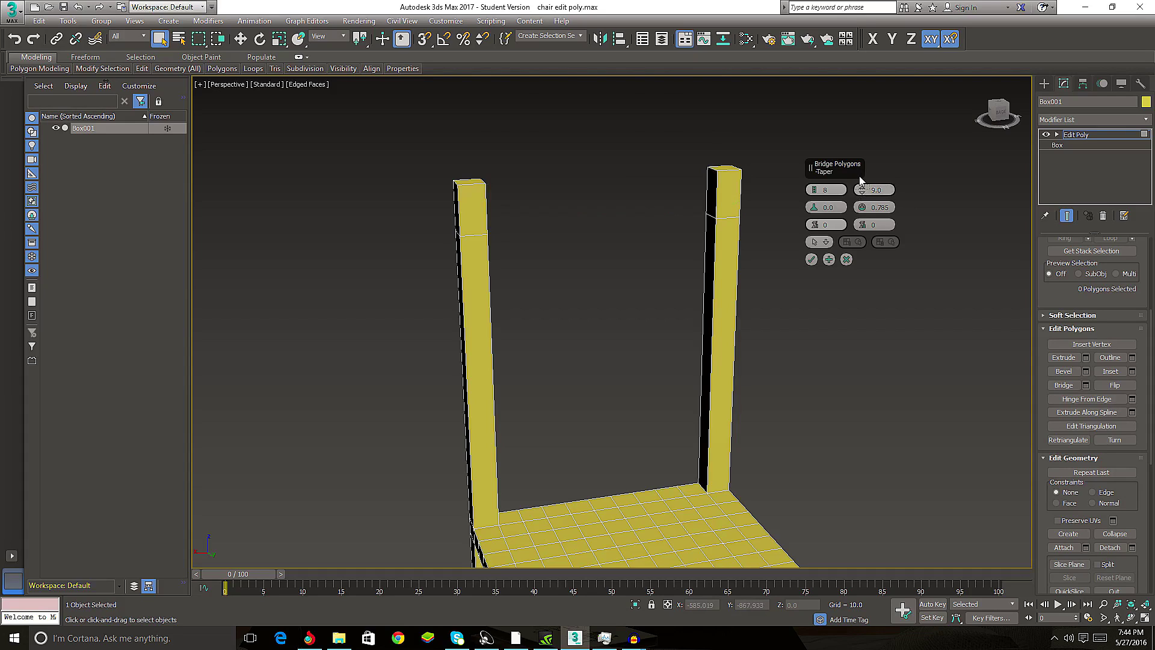
pyautogui.click(709, 189)
# - Reselect both post tops and bridge them with taper -2.0 and bias 7.0
pyautogui.moveTo(709, 189)
pyautogui.keyDown('alt'); pyautogui.mouseDown(button='middle')
pyautogui.moveTo(633, 251)
pyautogui.moveTo(494, 186)
pyautogui.mouseUp(button='middle'); pyautogui.keyUp('alt')
pyautogui.keyDown('ctrl'); pyautogui.click(504, 188); pyautogui.keyUp('ctrl')
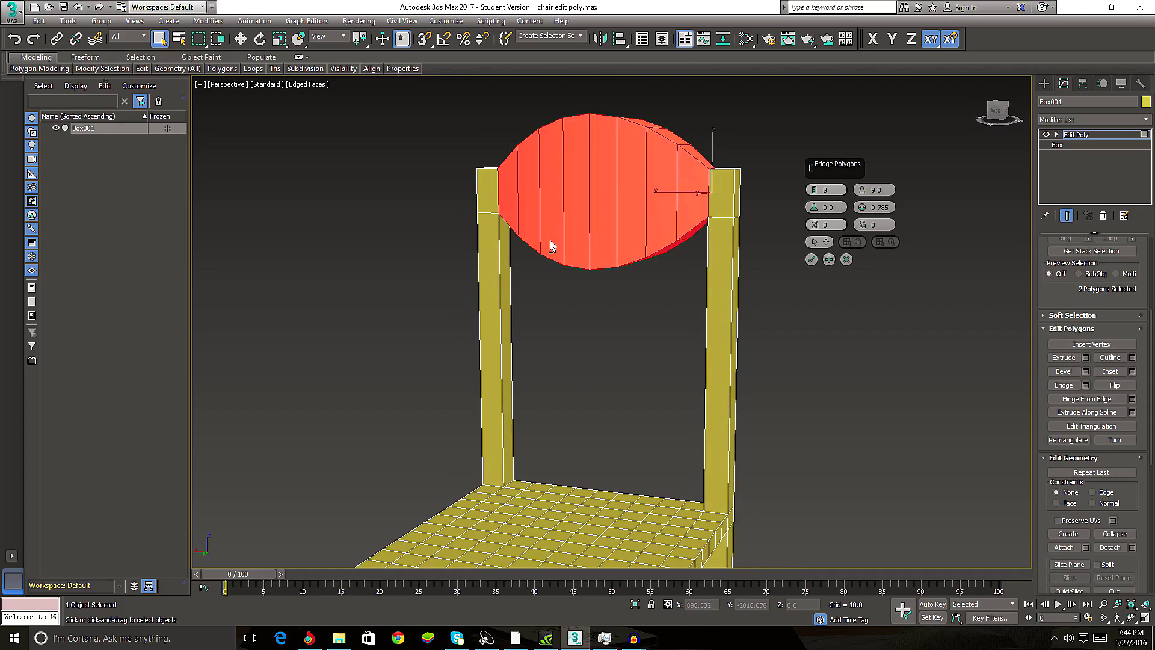
pyautogui.keyDown('alt'); pyautogui.moveTo(550, 240); pyautogui.dragTo(608, 237, button='middle'); pyautogui.keyUp('alt')
pyautogui.moveTo(860, 188)
pyautogui.mouseDown()
pyautogui.moveTo(869, 200)
pyautogui.moveTo(853, 198)
pyautogui.mouseUp()
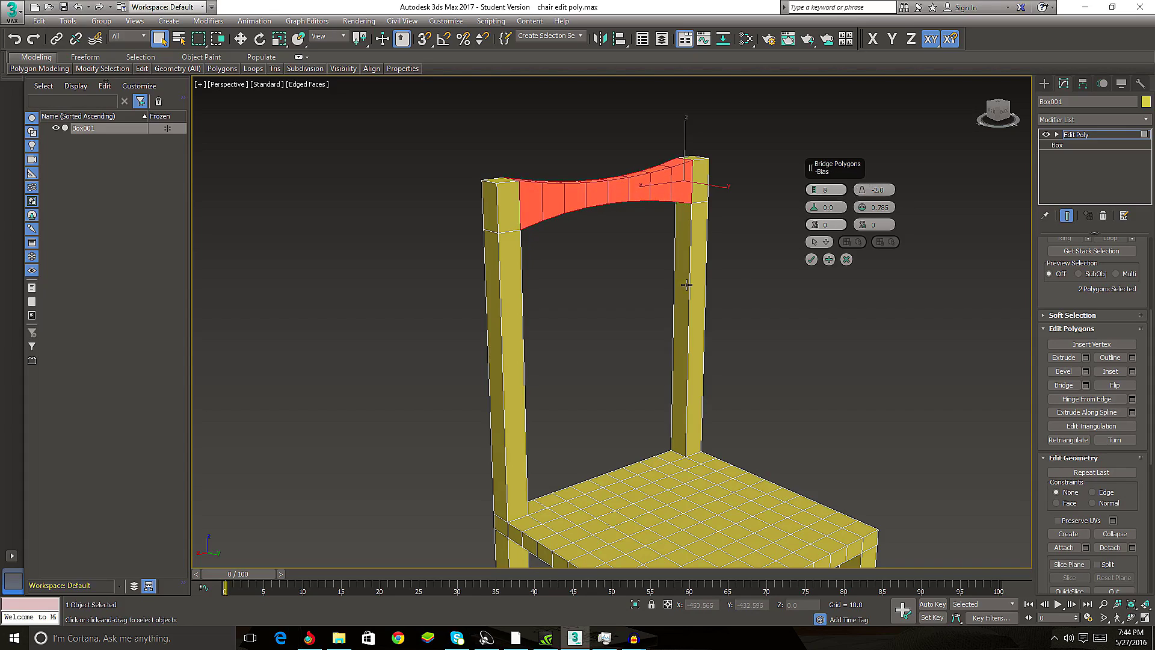
pyautogui.moveTo(649, 301)
pyautogui.keyDown('alt'); pyautogui.mouseDown(button='middle')
pyautogui.moveTo(654, 313)
pyautogui.moveTo(663, 297)
pyautogui.moveTo(749, 266)
pyautogui.mouseUp(button='middle'); pyautogui.keyUp('alt')
pyautogui.scroll(2, 663, 297)
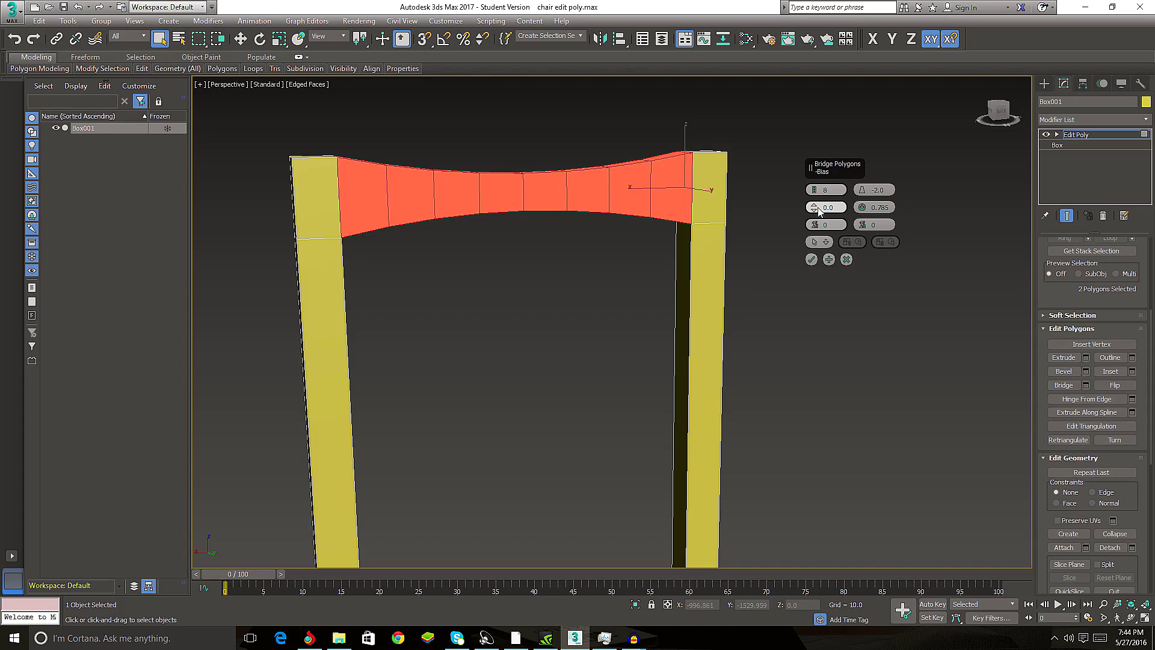
pyautogui.moveTo(819, 212)
pyautogui.mouseDown()
pyautogui.moveTo(829, 207)
pyautogui.moveTo(812, 161)
pyautogui.moveTo(820, 150)
pyautogui.moveTo(814, 203)
pyautogui.mouseUp()
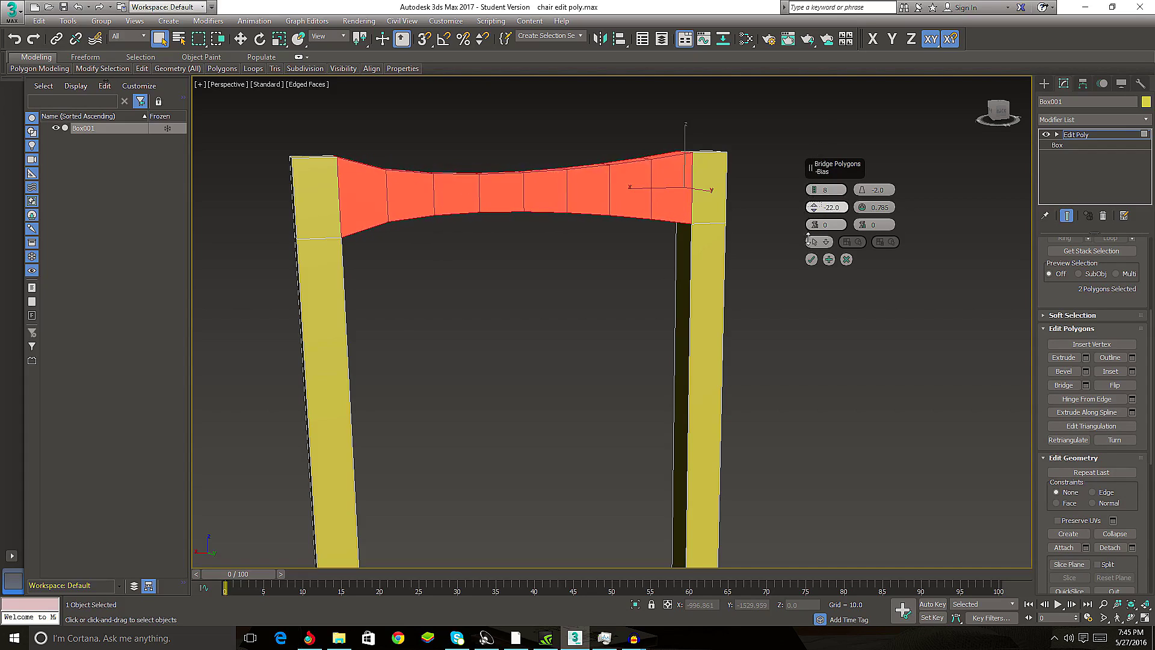
# - Reset the bridge bias to 0, and try then reset the smoothing to 0
pyautogui.rightClick(816, 208)
pyautogui.moveTo(394, 271)
pyautogui.mouseDown(button='middle')
pyautogui.moveTo(593, 221)
pyautogui.moveTo(776, 239)
pyautogui.mouseUp(button='middle')
pyautogui.moveTo(687, 270); pyautogui.dragTo(705, 311, button='middle')
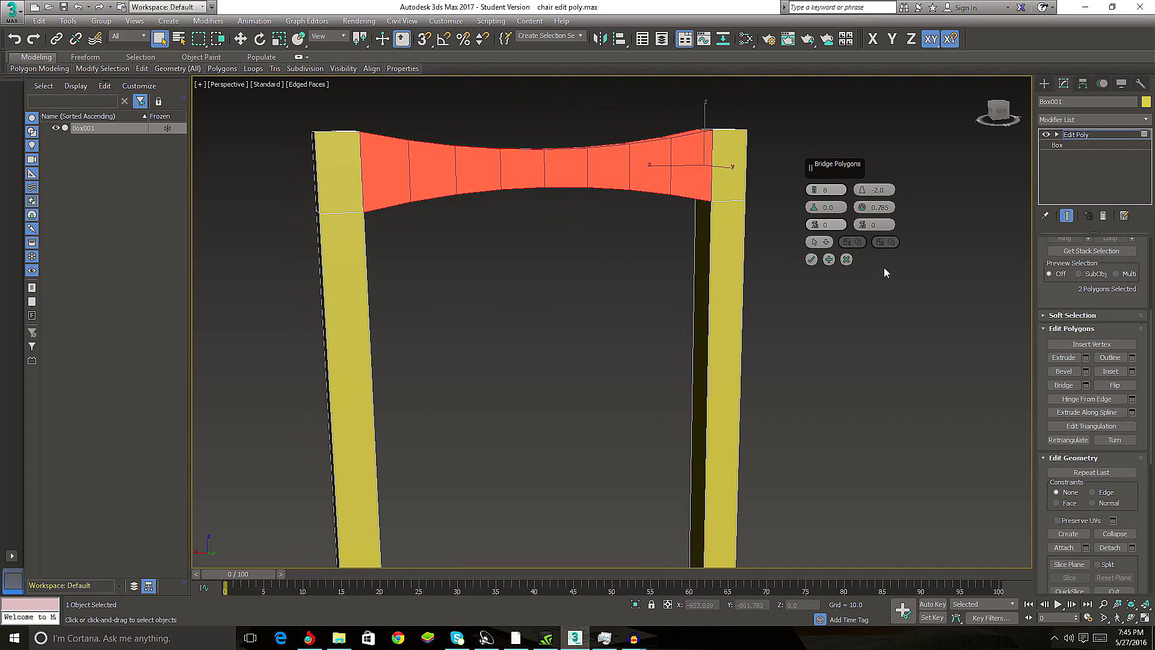
pyautogui.moveTo(859, 196); pyautogui.dragTo(862, 203)
pyautogui.moveTo(862, 203)
pyautogui.keyDown('alt'); pyautogui.mouseDown(button='middle')
pyautogui.moveTo(552, 237)
pyautogui.moveTo(663, 237)
pyautogui.mouseUp(button='middle'); pyautogui.keyUp('alt')
pyautogui.rightClick(863, 210)
pyautogui.moveTo(863, 212)
pyautogui.keyDown('alt'); pyautogui.mouseDown(button='middle')
pyautogui.moveTo(405, 188)
pyautogui.moveTo(559, 279)
pyautogui.moveTo(725, 222)
pyautogui.moveTo(717, 315)
pyautogui.moveTo(755, 323)
pyautogui.mouseUp(button='middle'); pyautogui.keyUp('alt')
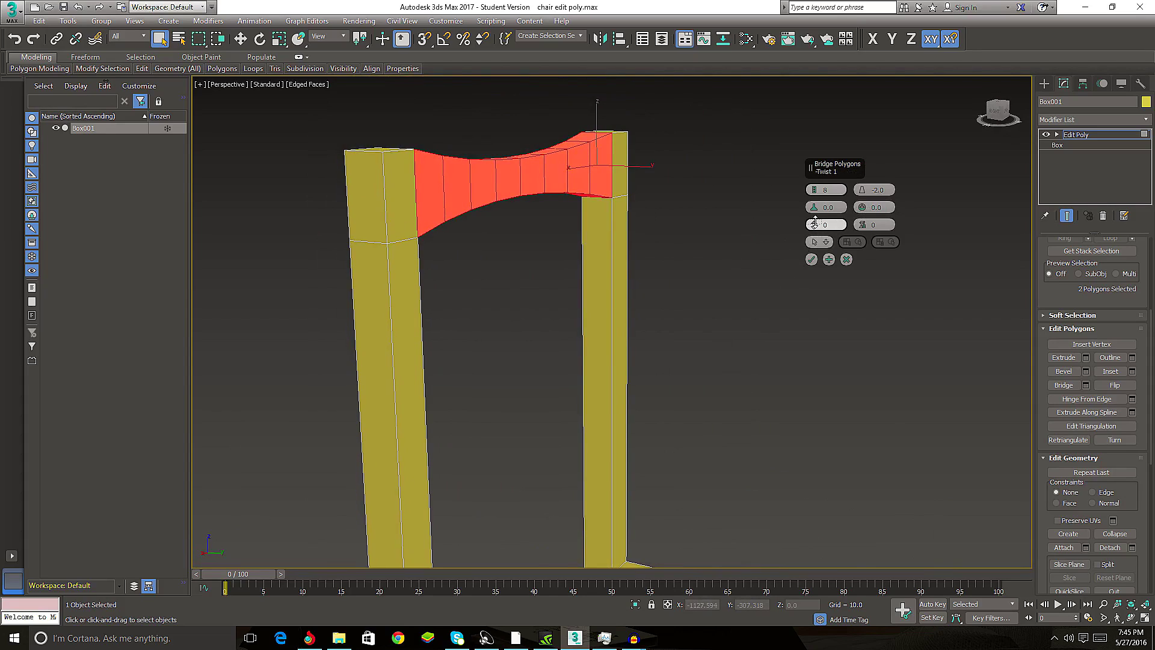
# - Try twist values at both bridge ends, then return both twists to 0
pyautogui.moveTo(815, 220); pyautogui.dragTo(812, 219)
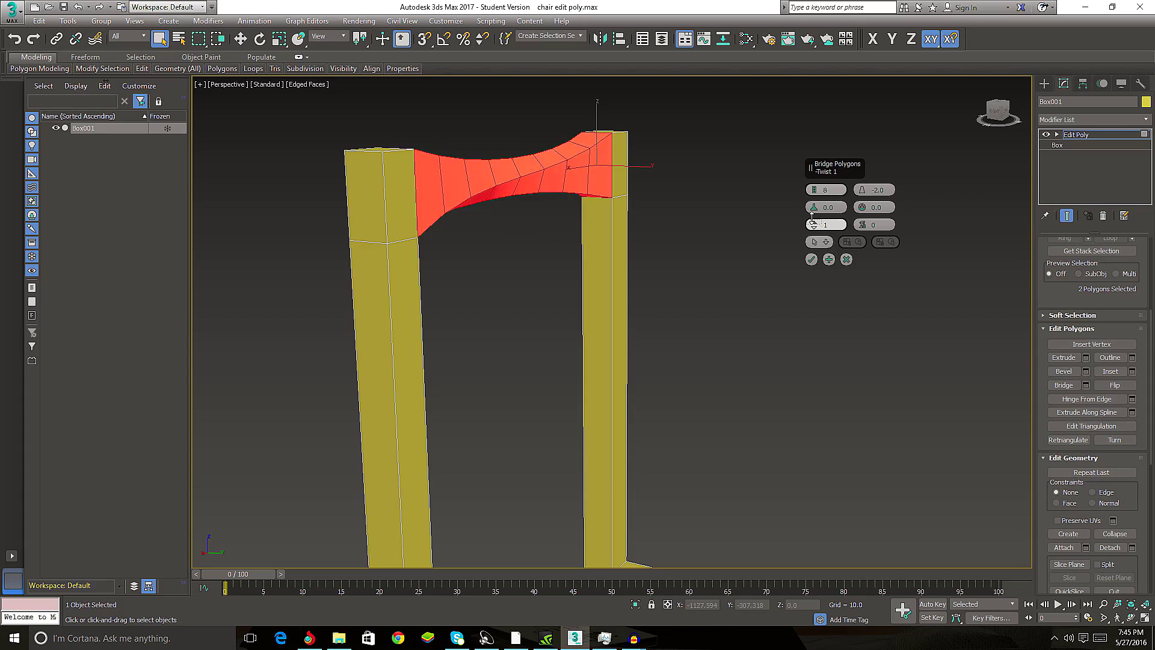
pyautogui.moveTo(866, 226); pyautogui.dragTo(865, 232)
pyautogui.moveTo(814, 225); pyautogui.dragTo(816, 228)
pyautogui.click(872, 225)
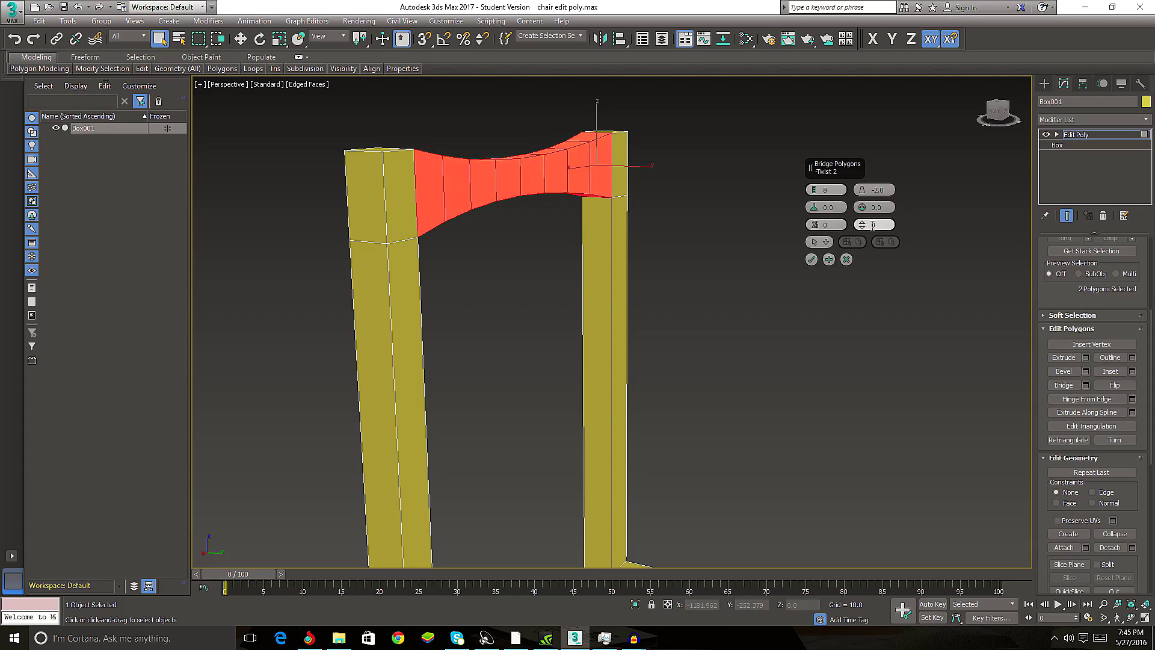
pyautogui.moveTo(490, 302)
pyautogui.keyDown('alt'); pyautogui.mouseDown(button='middle')
pyautogui.moveTo(597, 337)
pyautogui.moveTo(581, 334)
pyautogui.moveTo(594, 350)
pyautogui.moveTo(580, 355)
pyautogui.mouseUp(button='middle'); pyautogui.keyUp('alt')
pyautogui.moveTo(554, 267)
pyautogui.keyDown('alt'); pyautogui.mouseDown(button='middle')
pyautogui.moveTo(529, 464)
pyautogui.moveTo(560, 312)
pyautogui.mouseUp(button='middle'); pyautogui.keyUp('alt')
pyautogui.keyDown('alt'); pyautogui.moveTo(581, 403); pyautogui.dragTo(593, 393, button='middle'); pyautogui.keyUp('alt')
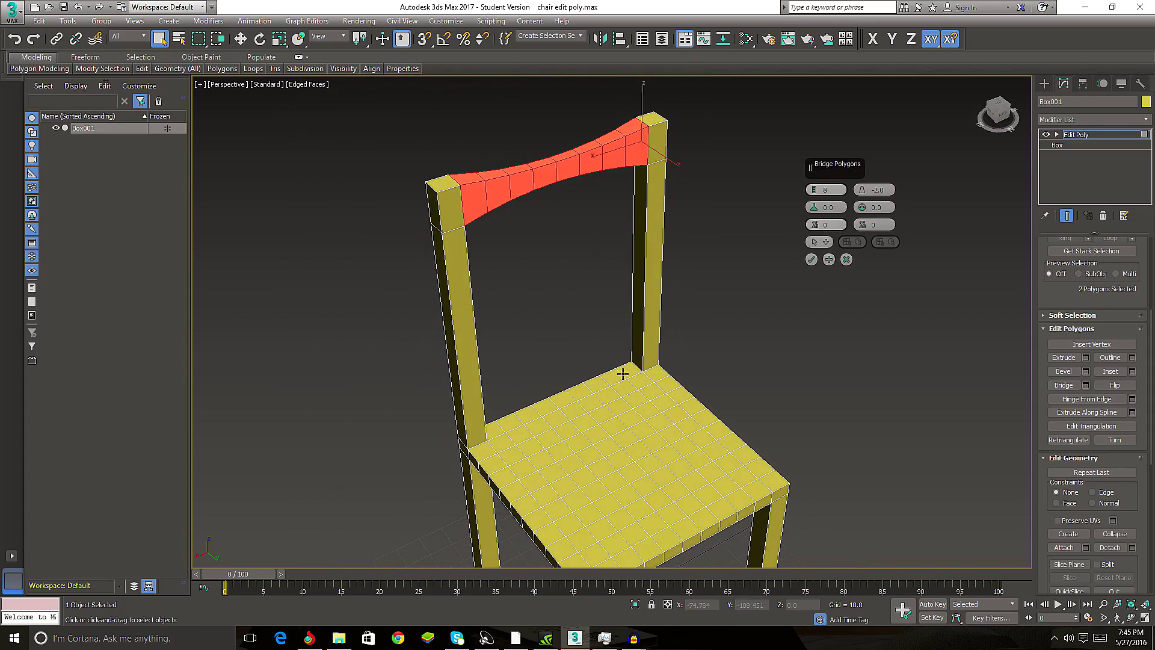
# - Select a seat polygon and the top rail's underside as the slat's bridge ends
pyautogui.click(615, 377)
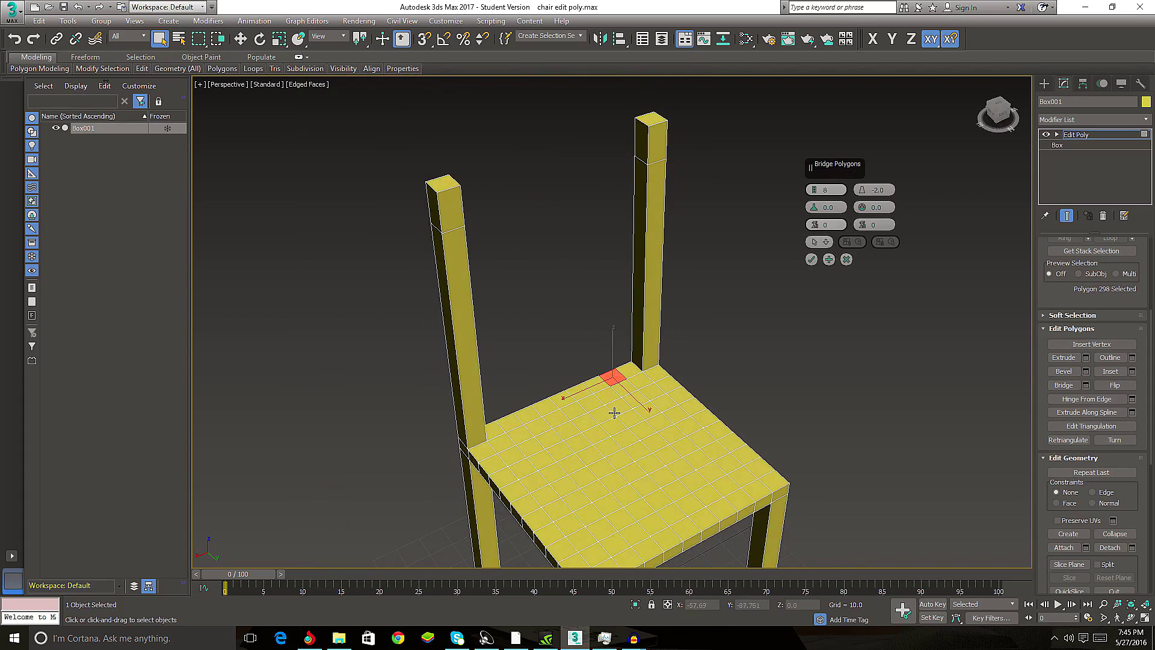
pyautogui.hotkey('ctrl', 'z')
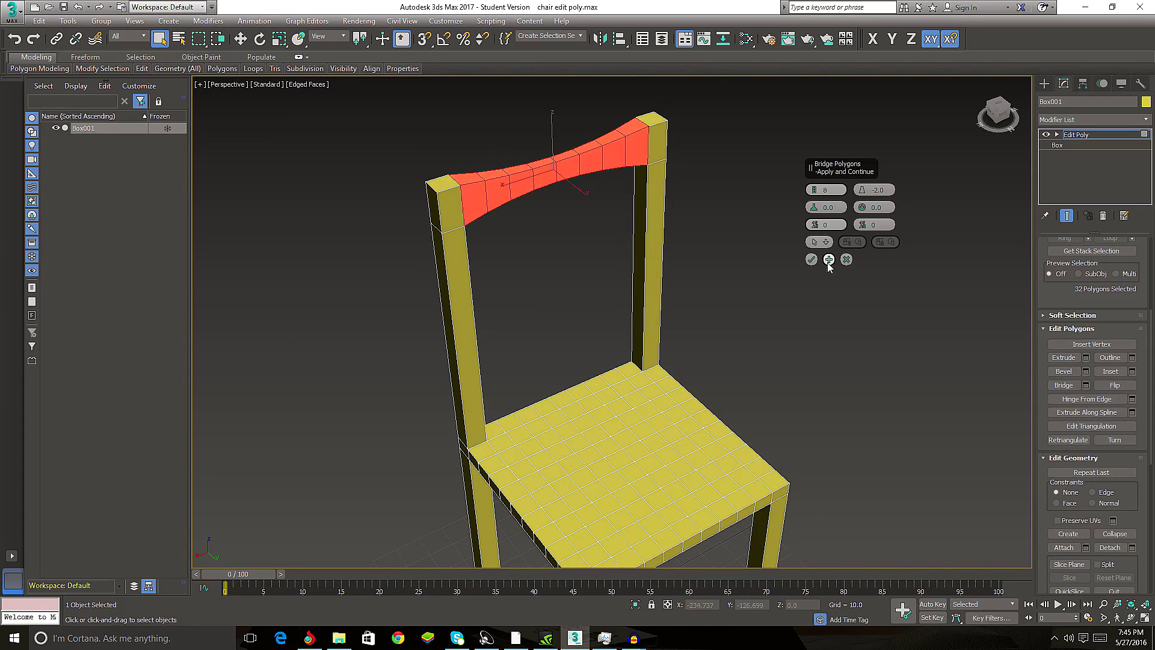
pyautogui.click(617, 372)
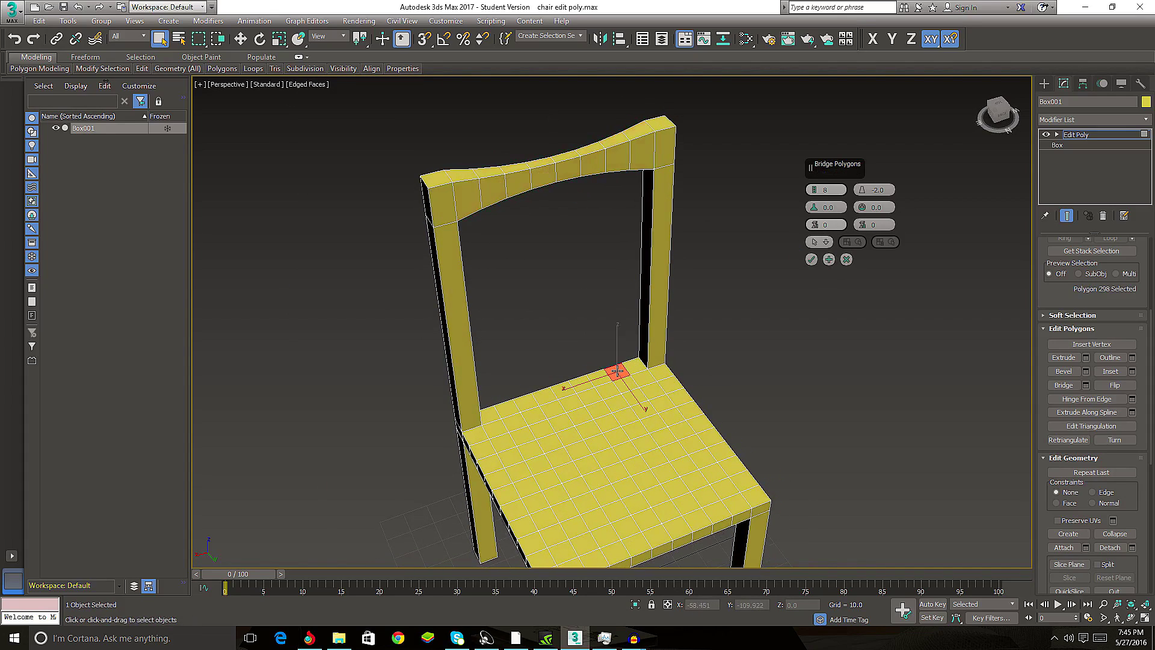
pyautogui.keyDown('ctrl'); pyautogui.click(579, 382); pyautogui.keyUp('ctrl')
pyautogui.hotkey('ctrl', 'z')
pyautogui.keyDown('alt'); pyautogui.moveTo(552, 391); pyautogui.dragTo(603, 248, button='middle'); pyautogui.keyUp('alt')
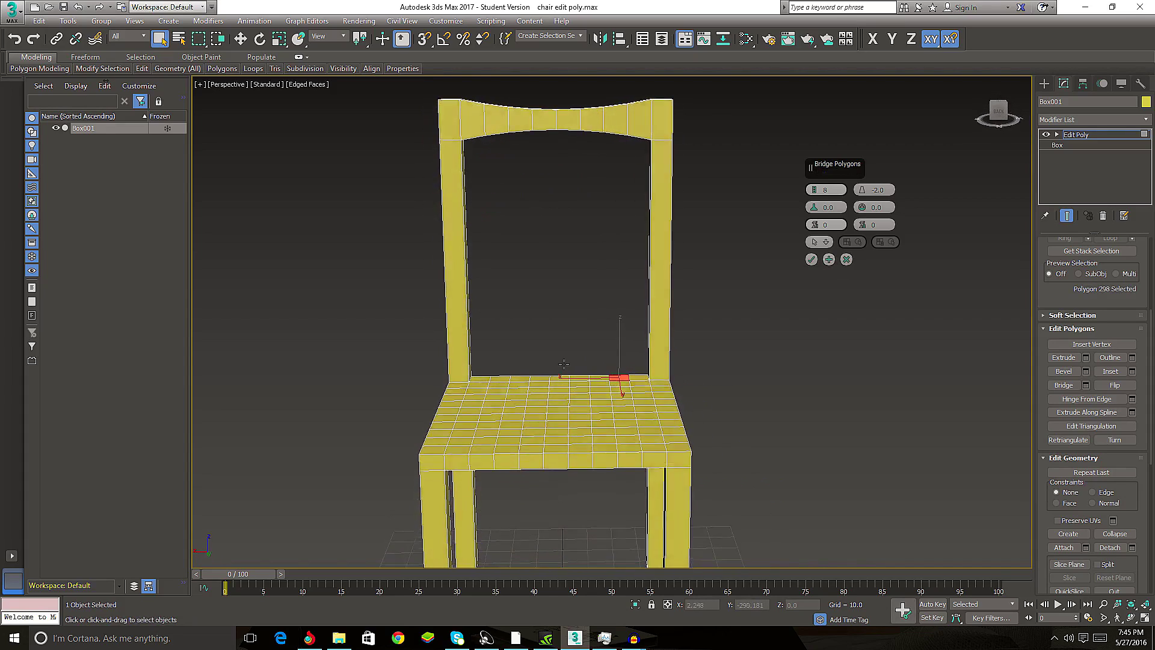
pyautogui.keyDown('ctrl'); pyautogui.click(614, 194); pyautogui.keyUp('ctrl')
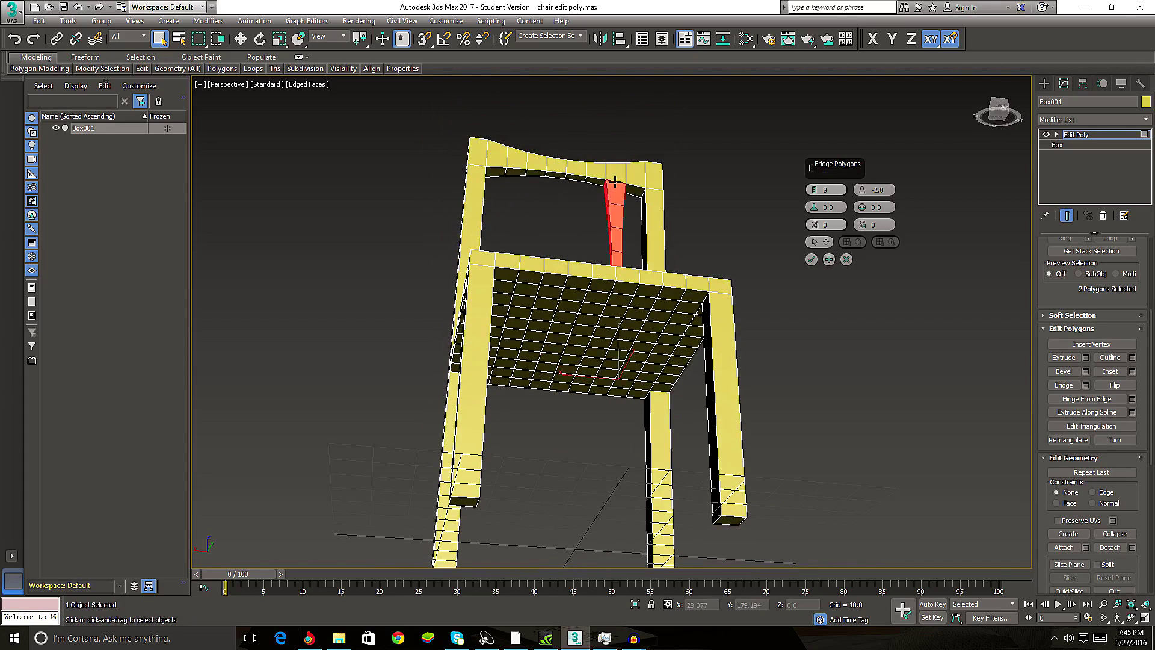
pyautogui.moveTo(615, 194)
pyautogui.keyDown('alt'); pyautogui.mouseDown(button='middle')
pyautogui.moveTo(593, 317)
pyautogui.moveTo(617, 391)
pyautogui.moveTo(670, 385)
pyautogui.moveTo(618, 402)
pyautogui.mouseUp(button='middle'); pyautogui.keyUp('alt')
# - Set the slat bridge to 51 segments with a twist of 1
pyautogui.scroll(3, 645, 388)
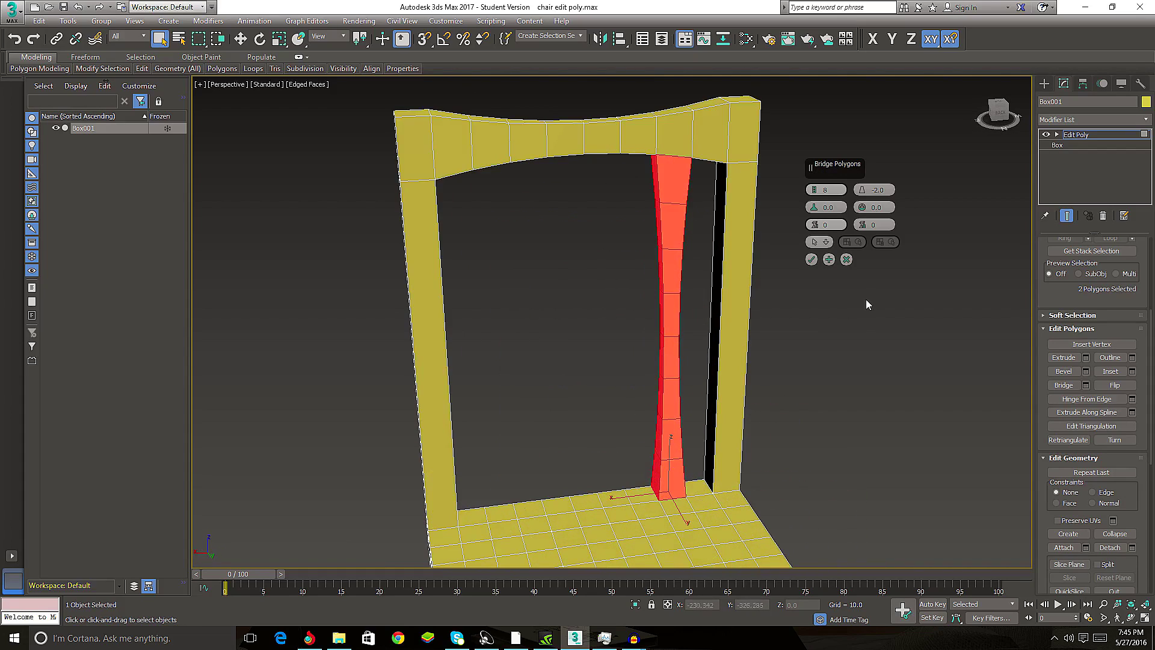
pyautogui.moveTo(812, 182); pyautogui.dragTo(802, 88)
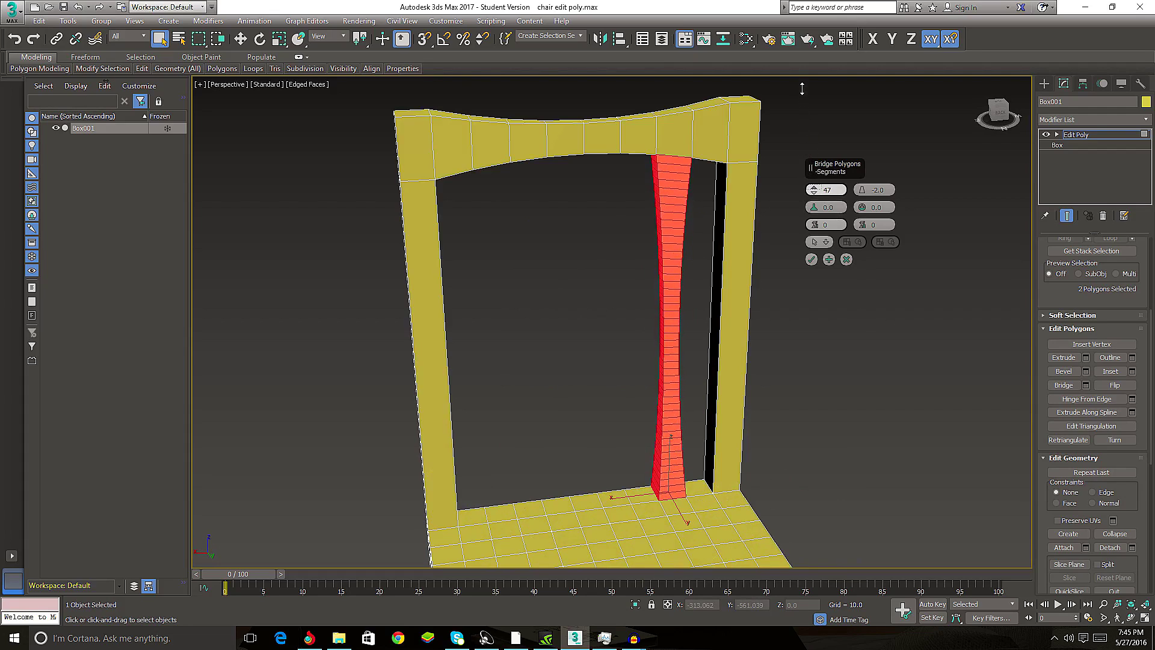
pyautogui.moveTo(661, 385)
pyautogui.keyDown('alt'); pyautogui.mouseDown(button='middle')
pyautogui.moveTo(699, 374)
pyautogui.moveTo(649, 407)
pyautogui.moveTo(645, 391)
pyautogui.mouseUp(button='middle'); pyautogui.keyUp('alt')
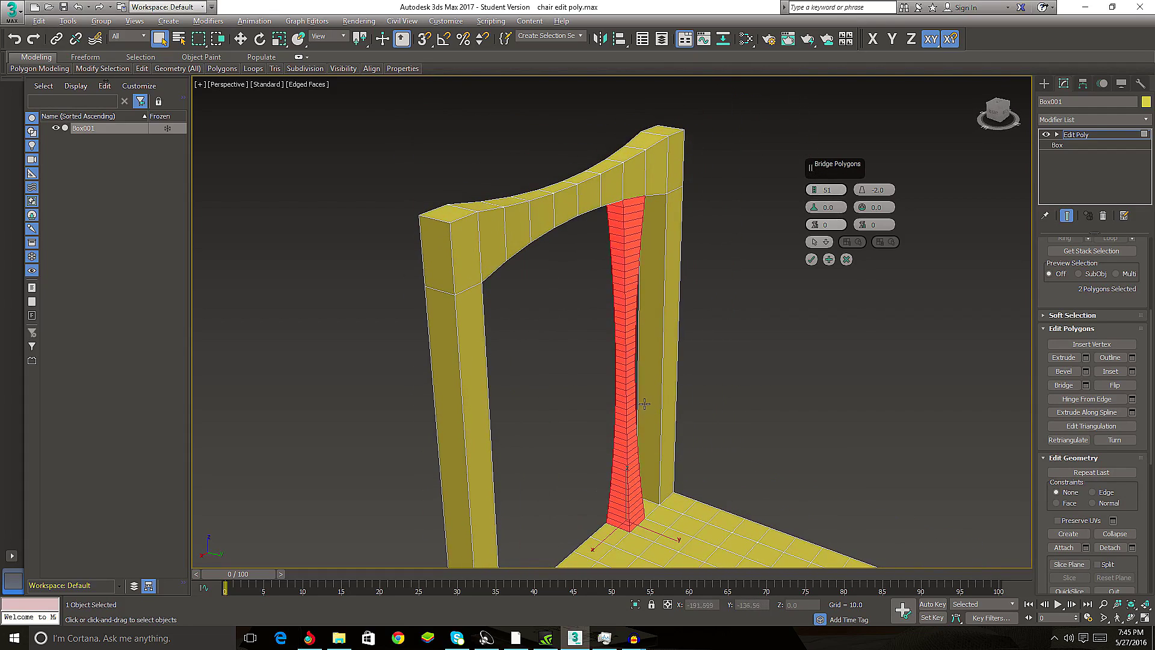
pyautogui.scroll(5, 644, 392)
pyautogui.scroll(-2, 644, 391)
pyautogui.moveTo(815, 231); pyautogui.dragTo(819, 210)
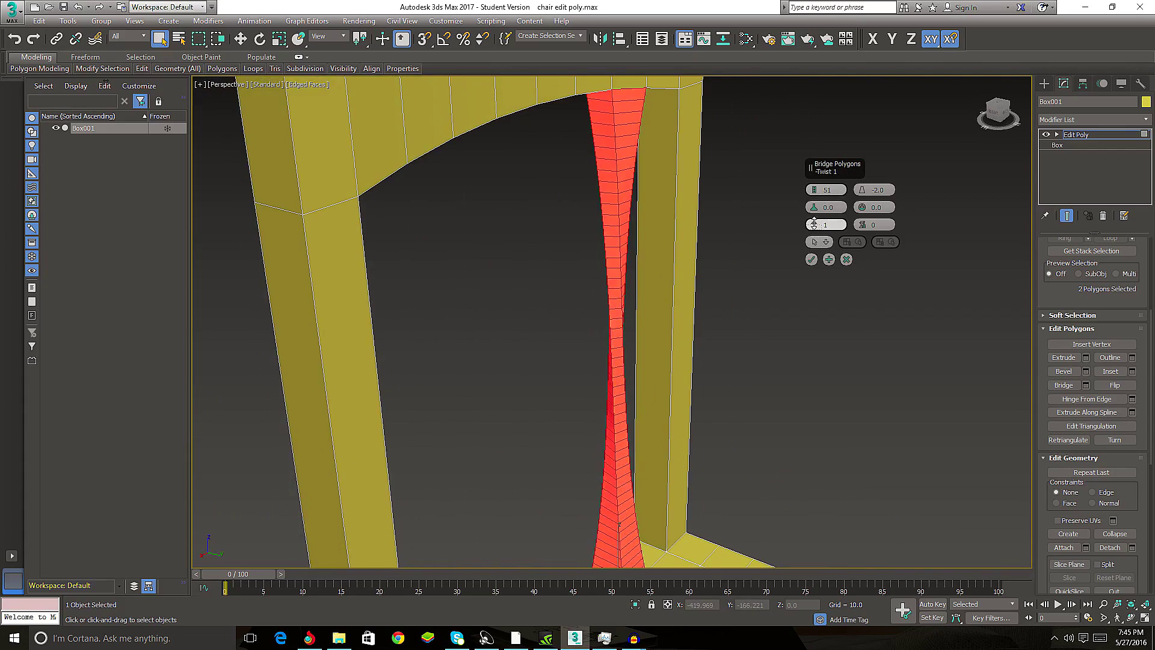
# - Set the slat bridge taper to 0 and try a twist of 3
pyautogui.doubleClick(875, 189)
pyautogui.write('0')
pyautogui.press('Return')
pyautogui.moveTo(679, 421)
pyautogui.keyDown('alt'); pyautogui.mouseDown(button='middle')
pyautogui.moveTo(642, 459)
pyautogui.moveTo(665, 393)
pyautogui.moveTo(647, 388)
pyautogui.moveTo(652, 443)
pyautogui.moveTo(674, 421)
pyautogui.mouseUp(button='middle'); pyautogui.keyUp('alt')
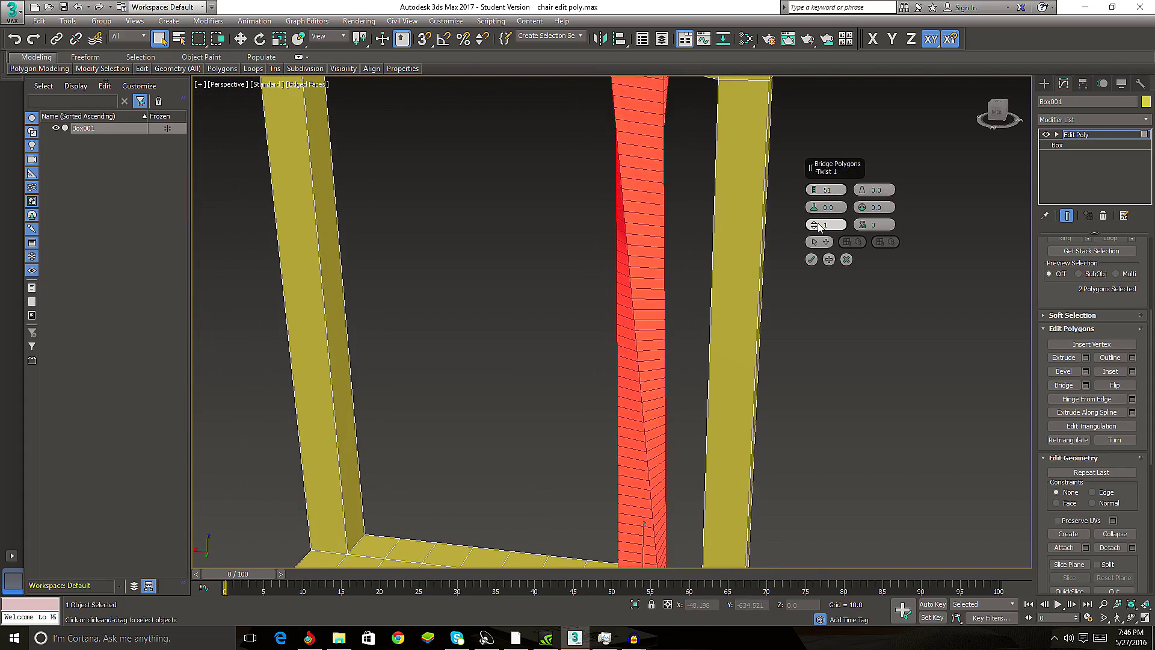
pyautogui.moveTo(818, 229)
pyautogui.mouseDown()
pyautogui.moveTo(817, 210)
pyautogui.moveTo(813, 220)
pyautogui.mouseUp()
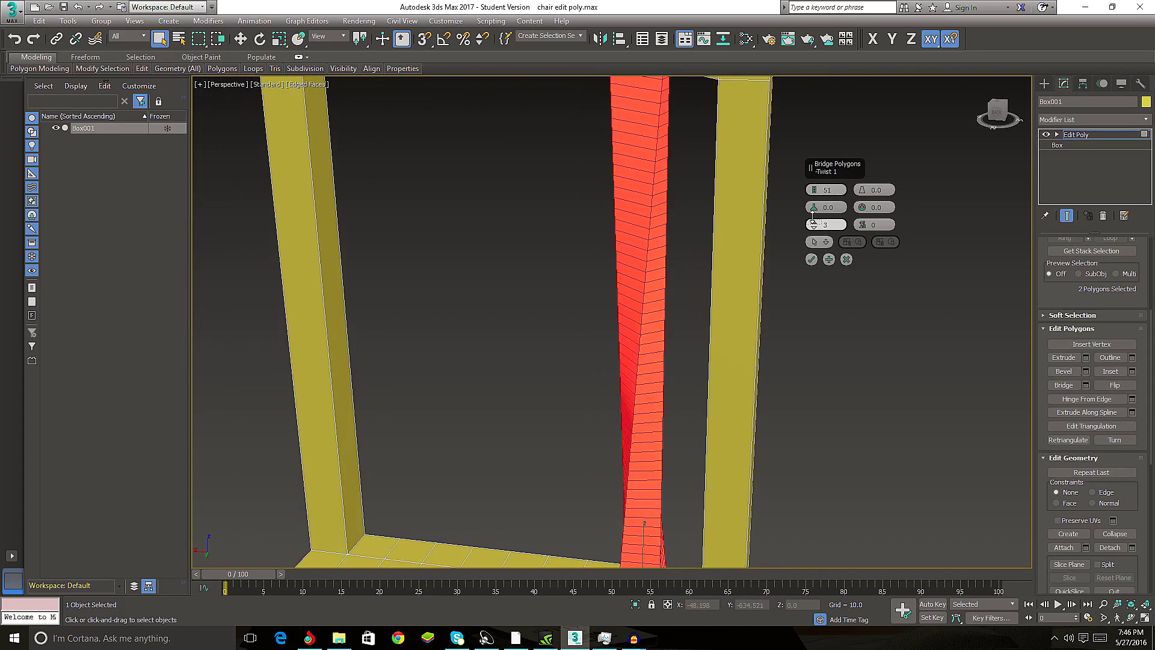
pyautogui.moveTo(561, 435)
pyautogui.mouseDown(button='middle')
pyautogui.moveTo(727, 408)
pyautogui.moveTo(523, 413)
pyautogui.moveTo(505, 484)
pyautogui.mouseUp(button='middle')
pyautogui.scroll(-5, 505, 484)
pyautogui.moveTo(637, 511)
pyautogui.keyDown('alt'); pyautogui.mouseDown(button='middle')
pyautogui.moveTo(665, 506)
pyautogui.moveTo(579, 510)
pyautogui.moveTo(633, 500)
pyautogui.mouseUp(button='middle'); pyautogui.keyUp('alt')
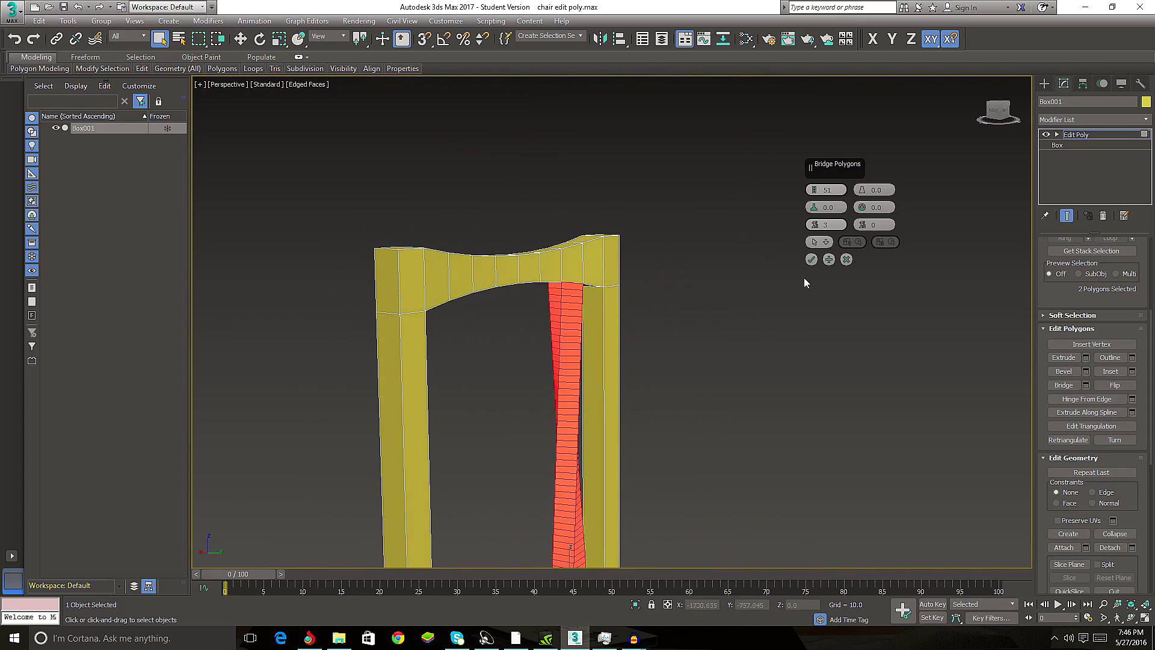
# - Step the slat twist from 1 up to 13
pyautogui.click(815, 229)
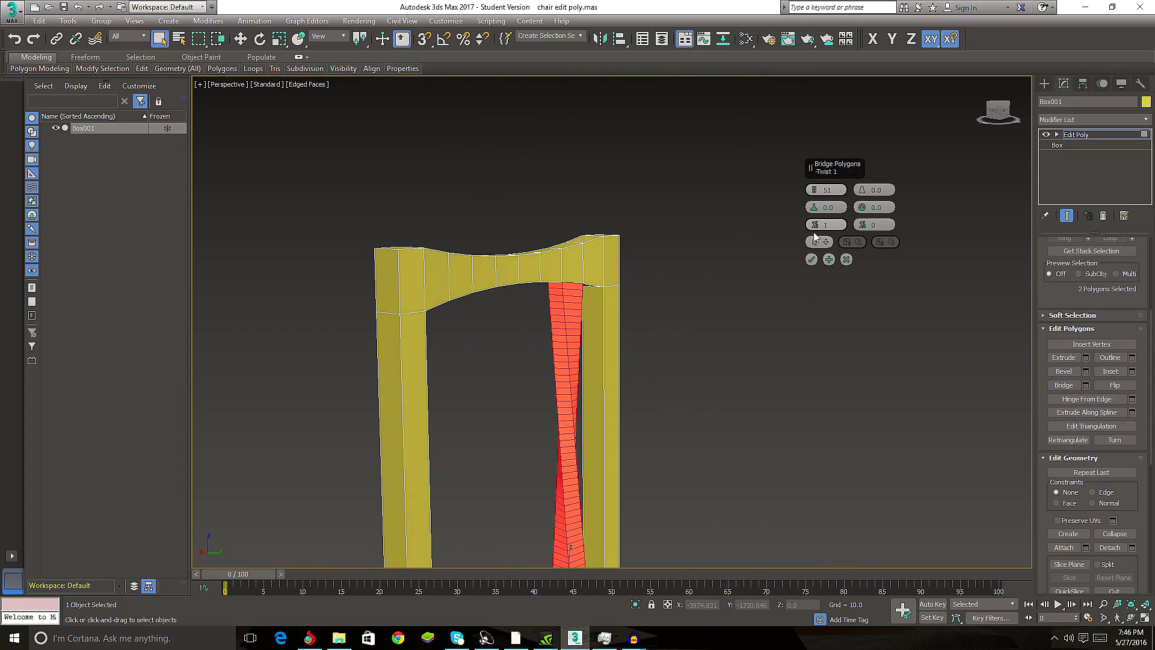
pyautogui.click(815, 222)
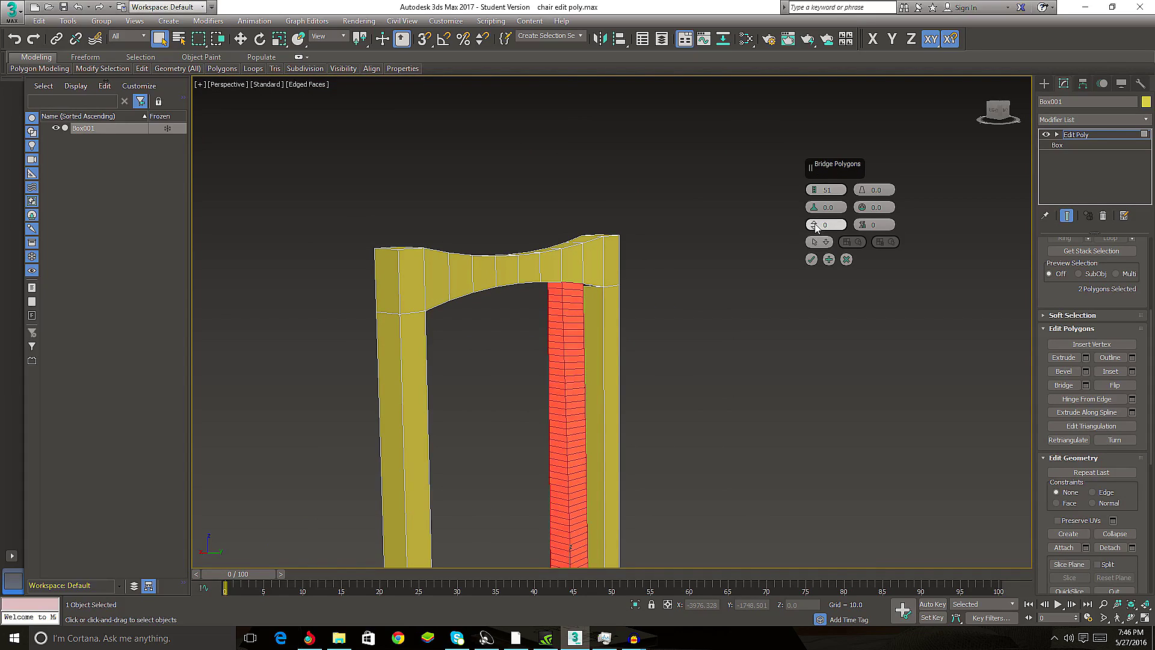
pyautogui.click(815, 223)
pyautogui.click(815, 222)
pyautogui.click(814, 223)
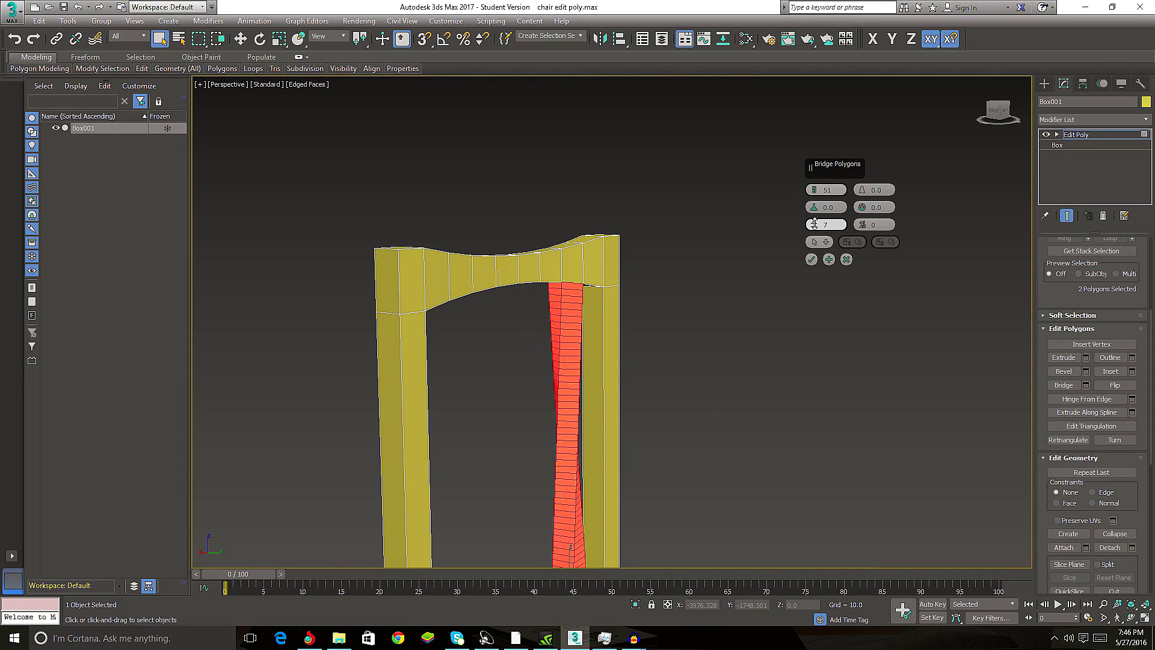
pyautogui.click(815, 223)
pyautogui.click(815, 223)
pyautogui.click(814, 223)
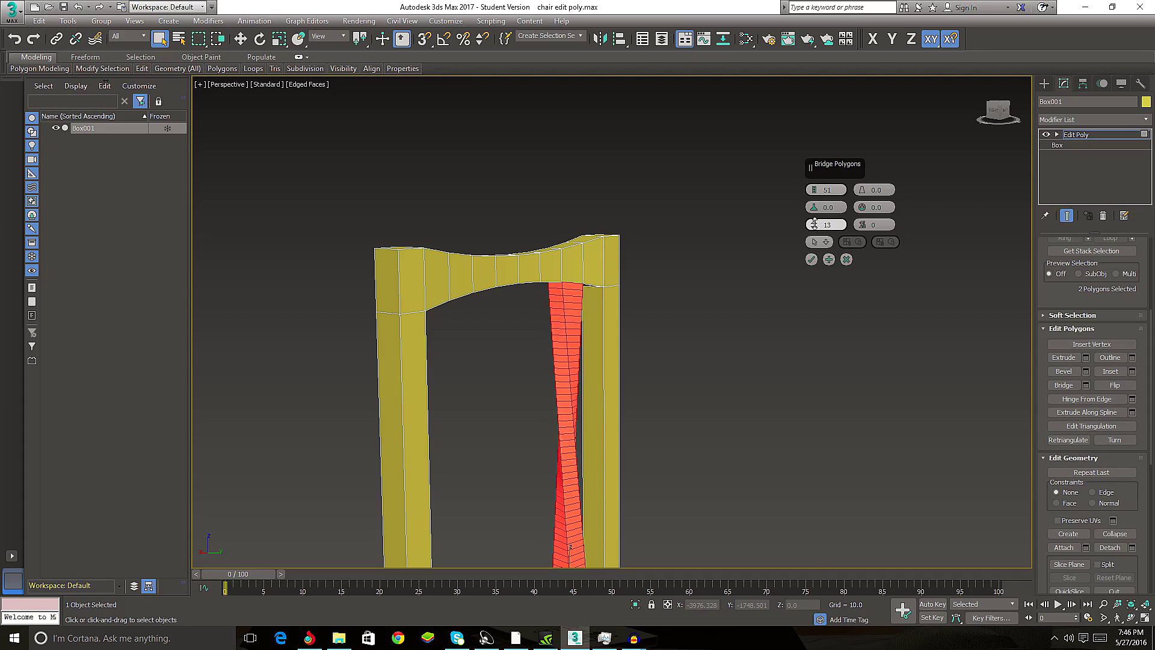
# - Try slat twist values from 10 down to 9, then reset and raise to 7
pyautogui.moveTo(626, 388)
pyautogui.keyDown('alt'); pyautogui.mouseDown(button='middle')
pyautogui.moveTo(530, 382)
pyautogui.moveTo(581, 396)
pyautogui.moveTo(592, 375)
pyautogui.moveTo(529, 361)
pyautogui.moveTo(593, 367)
pyautogui.mouseUp(button='middle'); pyautogui.keyUp('alt')
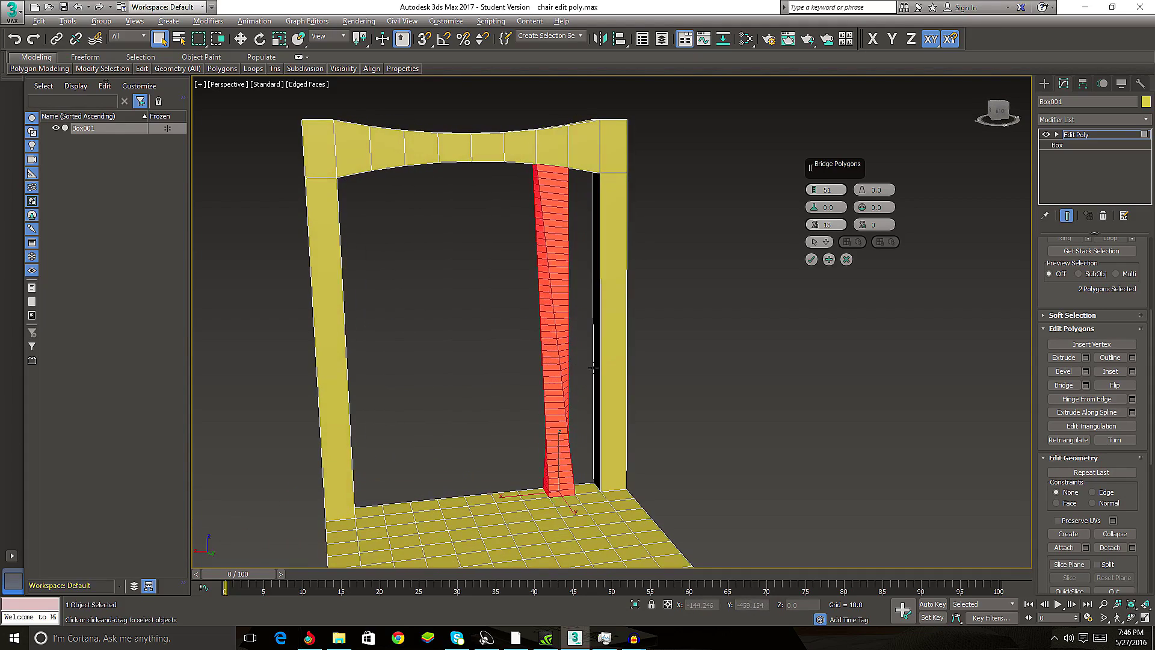
pyautogui.moveTo(812, 223); pyautogui.dragTo(816, 225)
pyautogui.keyDown('alt'); pyautogui.moveTo(664, 365); pyautogui.dragTo(597, 377, button='middle'); pyautogui.keyUp('alt')
pyautogui.rightClick(818, 227)
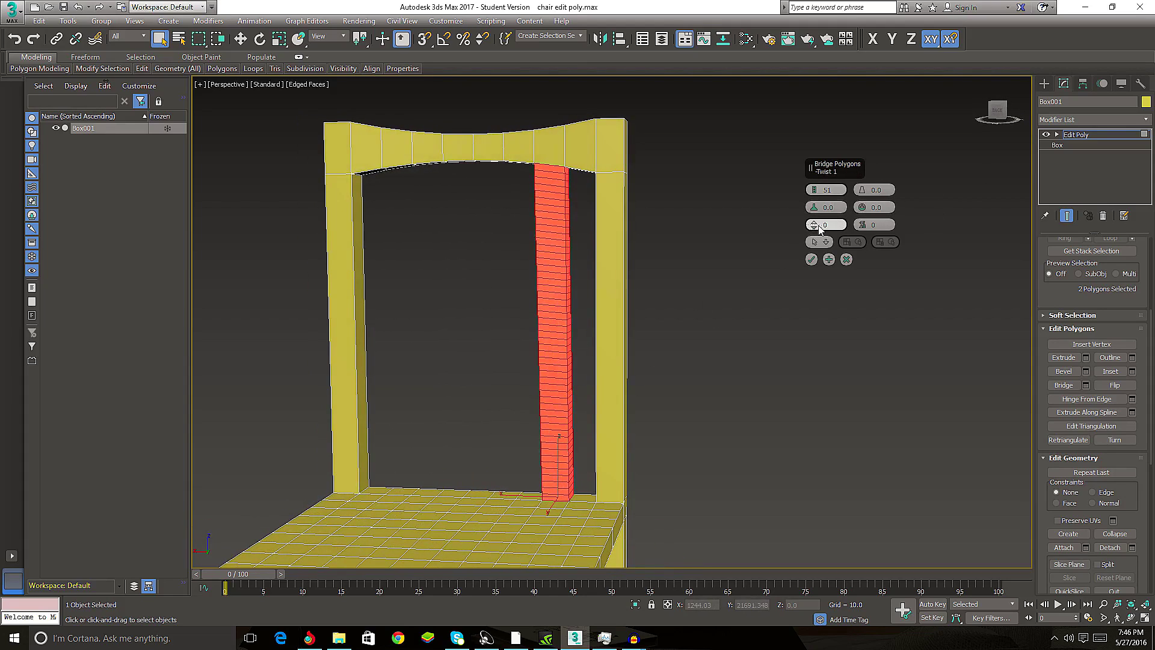
pyautogui.click(817, 227)
pyautogui.click(816, 223)
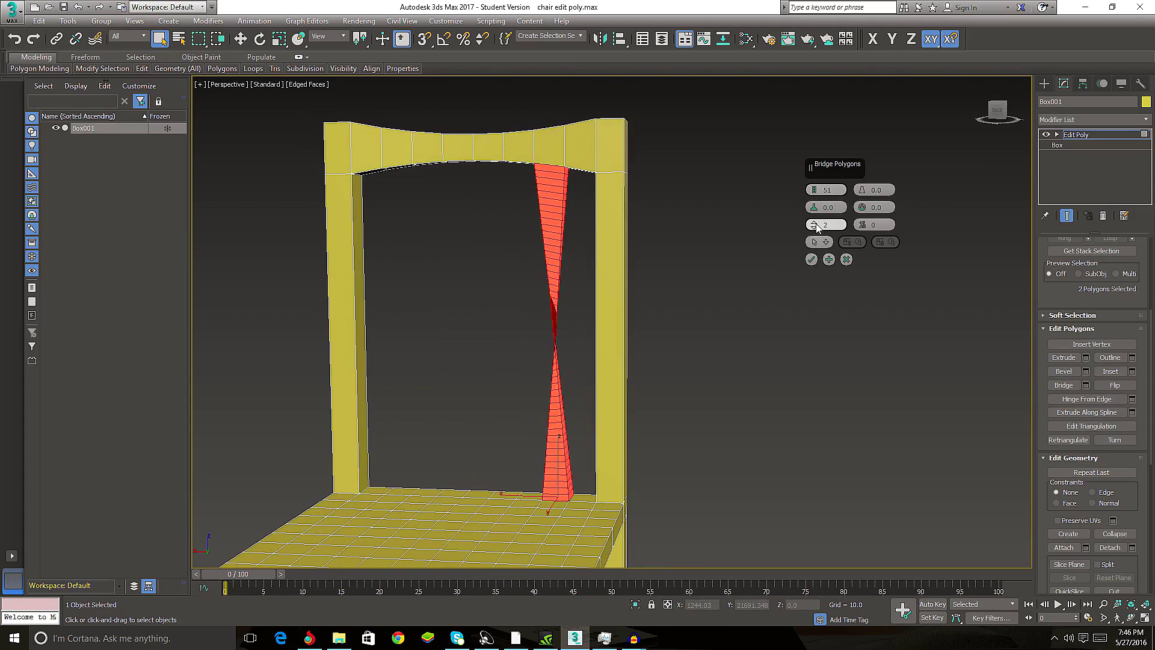
pyautogui.click(815, 224)
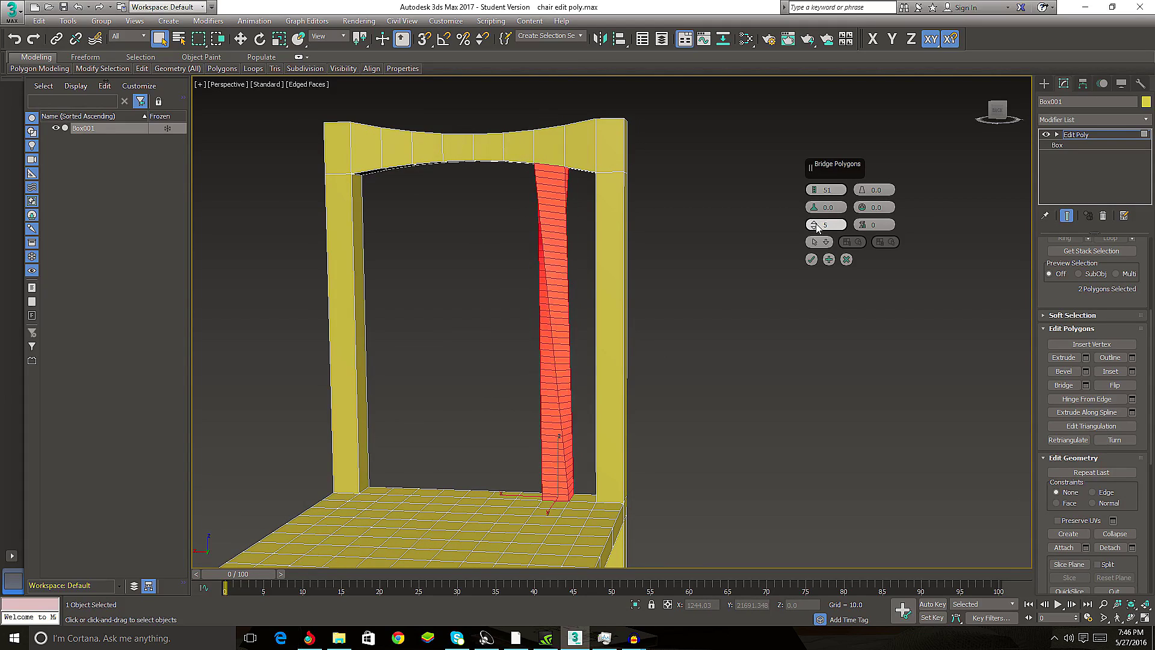
pyautogui.click(816, 224)
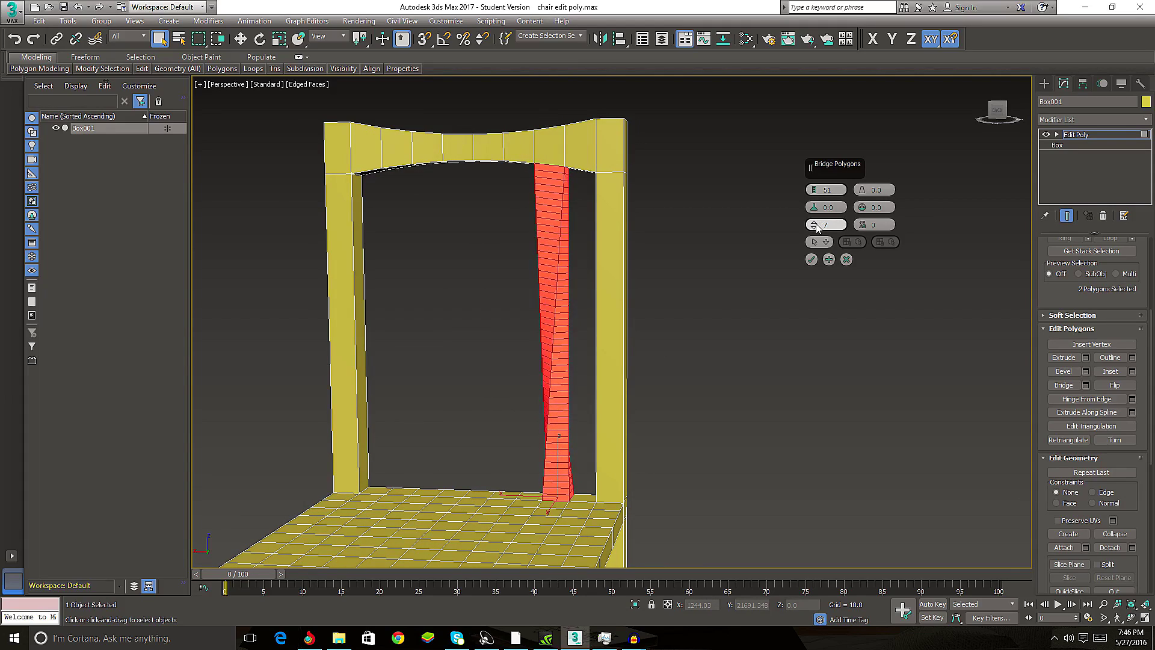
# - Reset the slat twist and settle it at 3
pyautogui.keyDown('alt'); pyautogui.moveTo(816, 224); pyautogui.dragTo(829, 238, button='middle'); pyautogui.keyUp('alt')
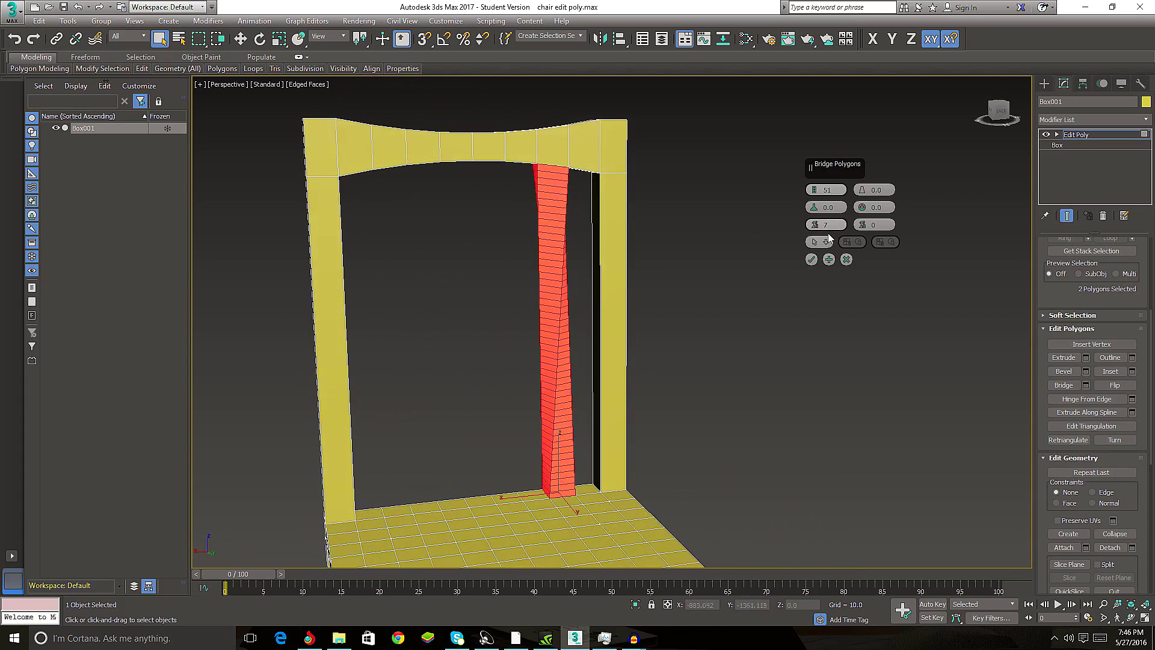
pyautogui.rightClick(817, 225)
pyautogui.click(814, 222)
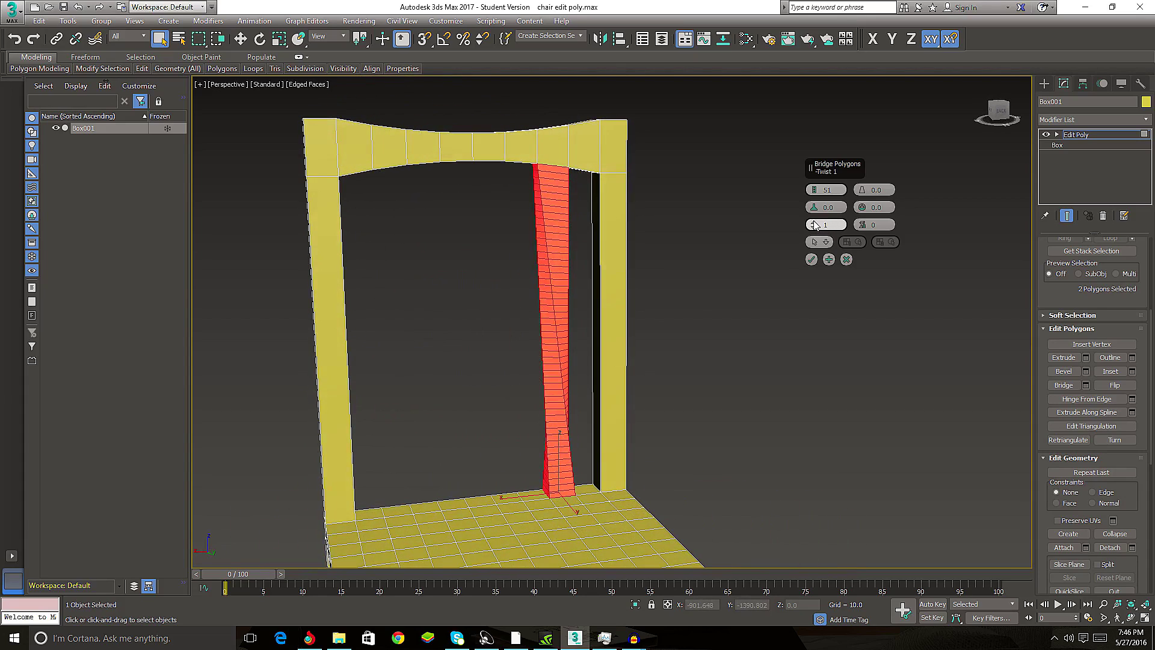
pyautogui.click(815, 224)
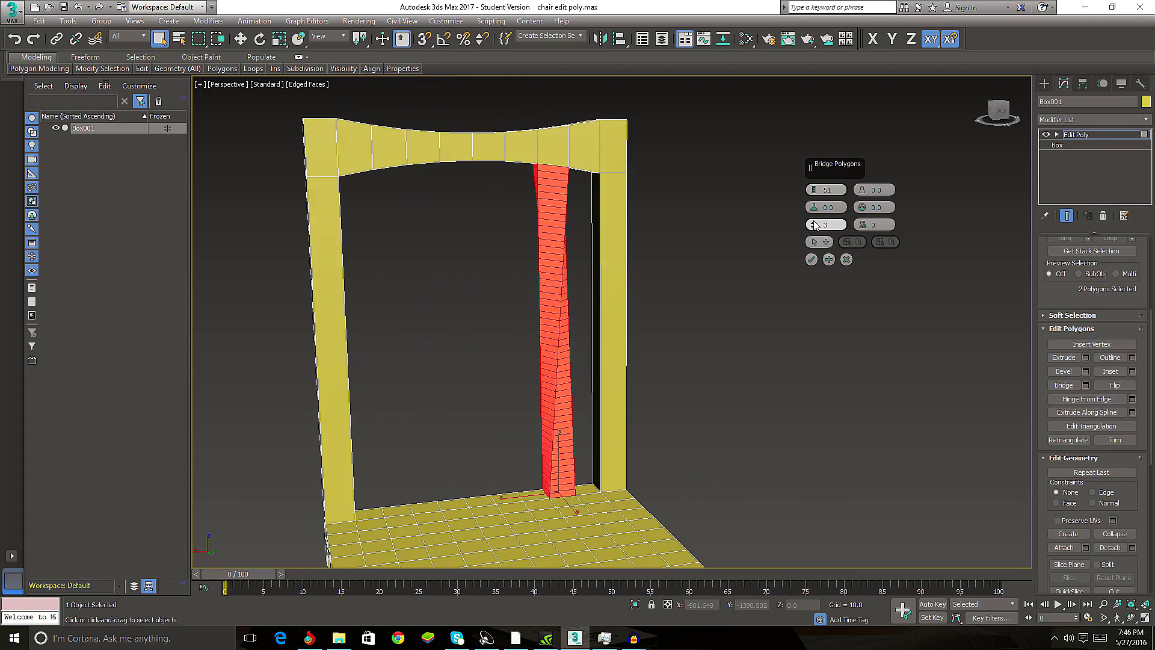
# - Try second twist values from -3 toward -8, then reset the second twist to 0
pyautogui.moveTo(671, 353)
pyautogui.keyDown('alt'); pyautogui.mouseDown(button='middle')
pyautogui.moveTo(618, 335)
pyautogui.moveTo(738, 339)
pyautogui.moveTo(743, 372)
pyautogui.moveTo(749, 361)
pyautogui.mouseUp(button='middle'); pyautogui.keyUp('alt')
pyautogui.click(864, 228)
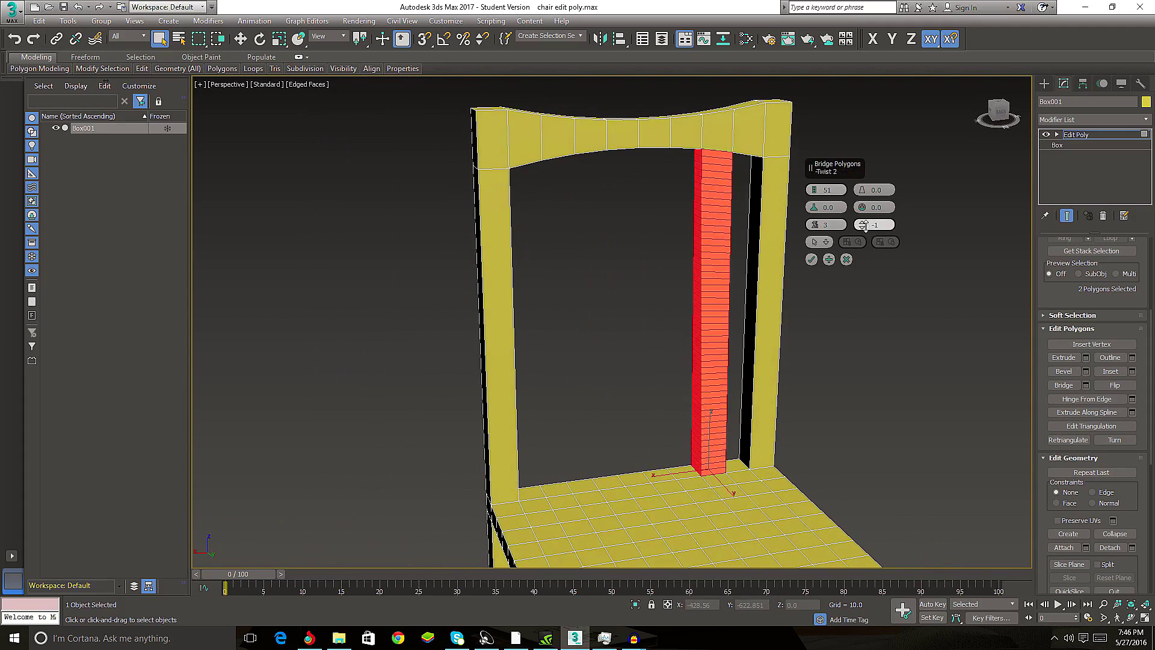
pyautogui.click(865, 227)
pyautogui.click(865, 227)
pyautogui.click(864, 227)
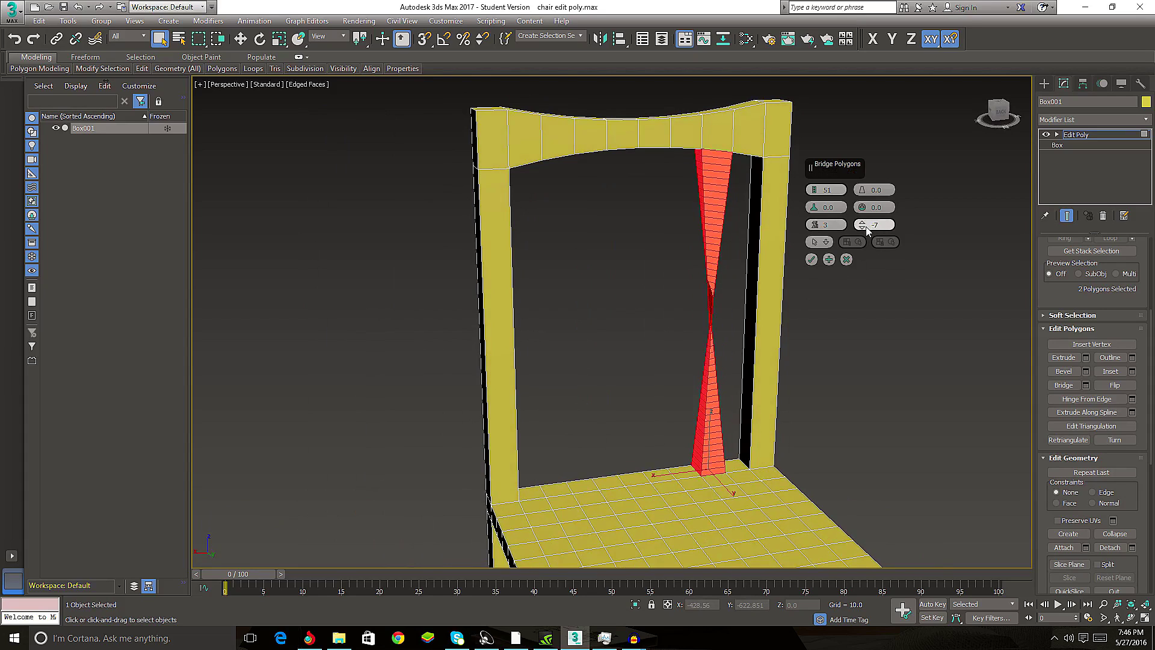
pyautogui.rightClick(866, 228)
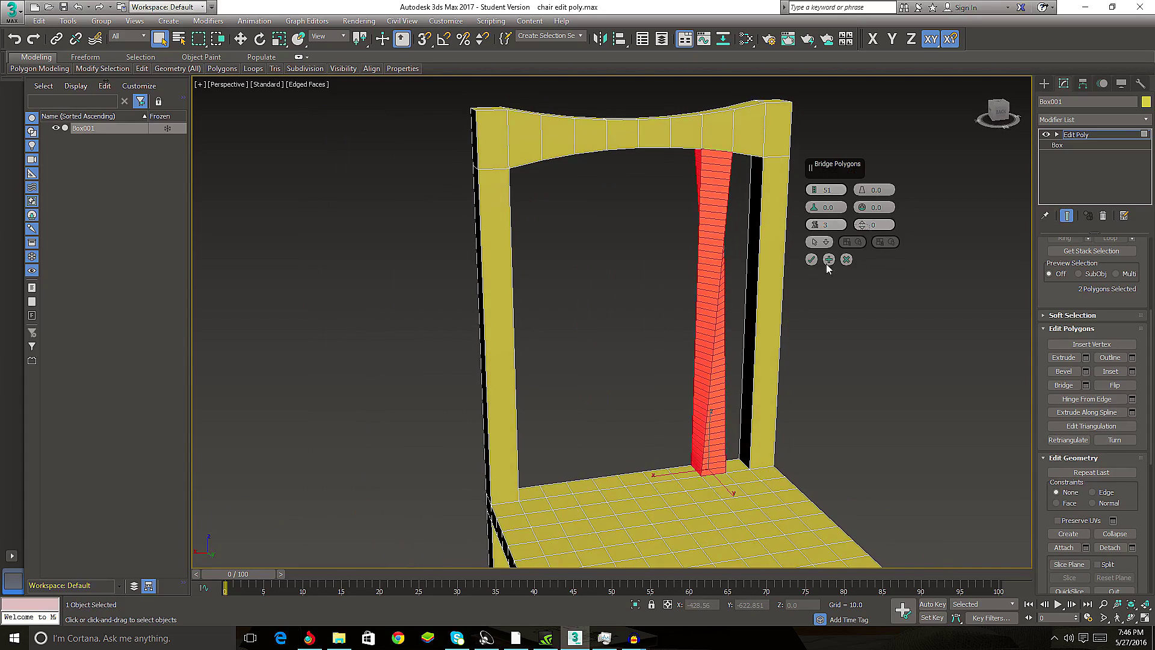
pyautogui.keyDown('alt'); pyautogui.moveTo(826, 264); pyautogui.dragTo(727, 374, button='middle'); pyautogui.keyUp('alt')
pyautogui.keyDown('alt'); pyautogui.moveTo(641, 454); pyautogui.dragTo(663, 460, button='middle'); pyautogui.keyUp('alt')
# - Apply the pending bridge as a slat and pick a new seat polygon
pyautogui.click(829, 259)
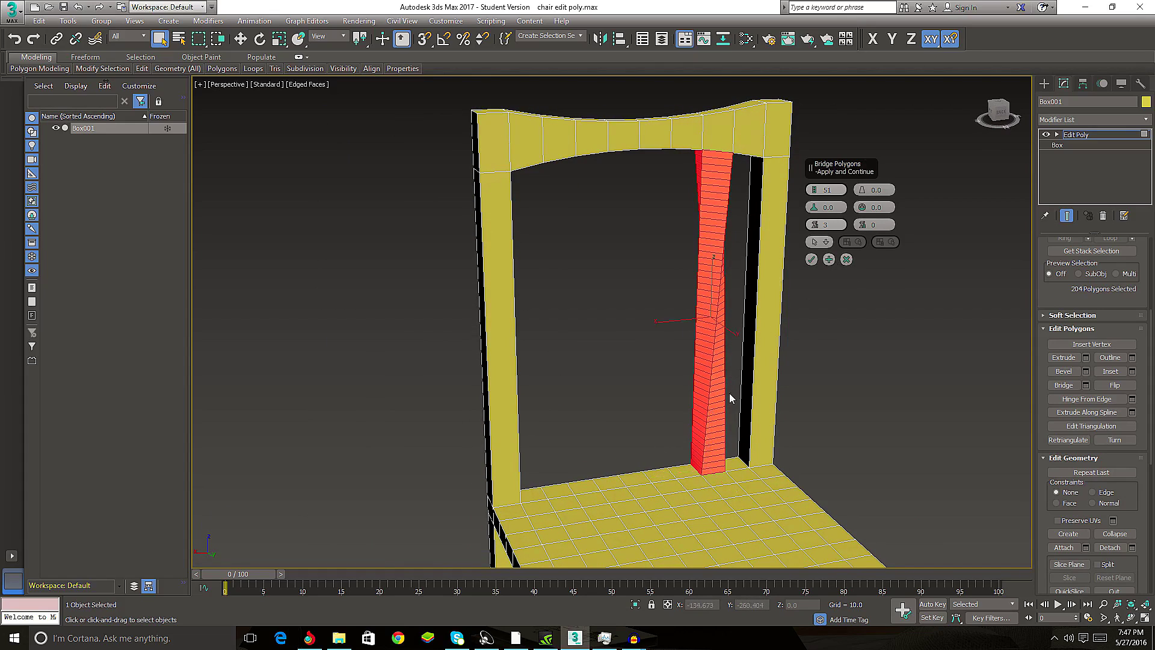
pyautogui.moveTo(729, 392)
pyautogui.keyDown('alt'); pyautogui.mouseDown(button='middle')
pyautogui.moveTo(712, 465)
pyautogui.moveTo(658, 367)
pyautogui.moveTo(654, 274)
pyautogui.mouseUp(button='middle'); pyautogui.keyUp('alt')
pyautogui.keyDown('ctrl'); pyautogui.click(665, 459); pyautogui.keyUp('ctrl')
pyautogui.moveTo(651, 172)
pyautogui.keyDown('alt'); pyautogui.mouseDown(button='middle')
pyautogui.moveTo(670, 257)
pyautogui.moveTo(726, 259)
pyautogui.mouseUp(button='middle'); pyautogui.keyUp('alt')
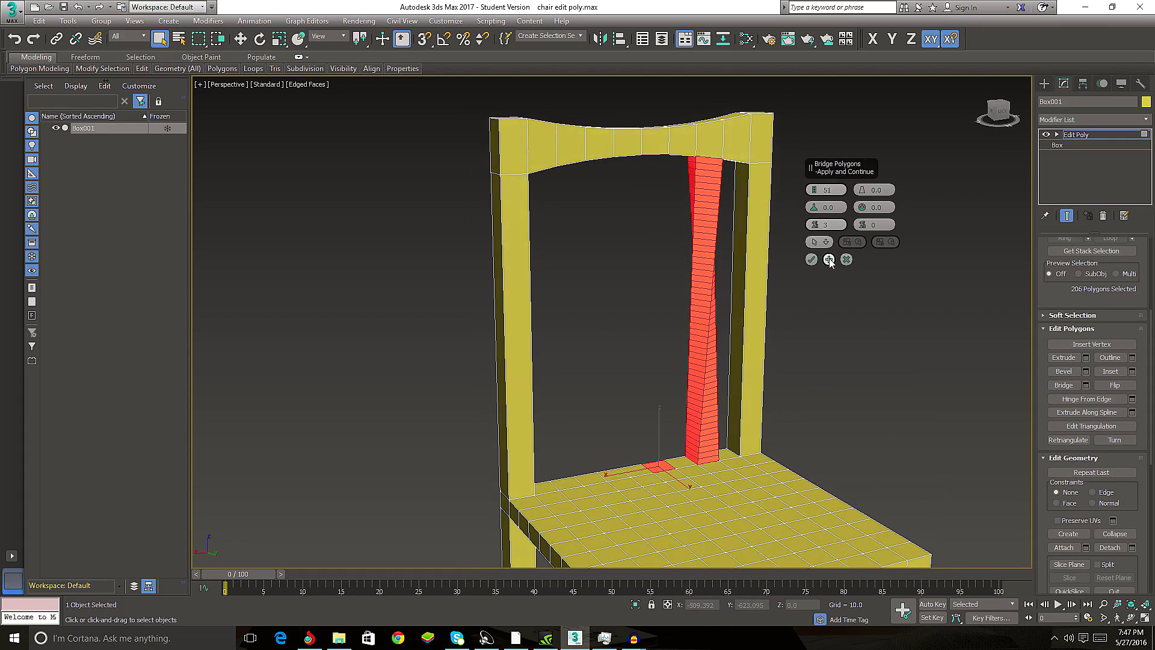
pyautogui.moveTo(810, 290)
pyautogui.keyDown('alt'); pyautogui.mouseDown(button='middle')
pyautogui.moveTo(779, 300)
pyautogui.moveTo(824, 274)
pyautogui.moveTo(828, 302)
pyautogui.moveTo(699, 404)
pyautogui.mouseUp(button='middle'); pyautogui.keyUp('alt')
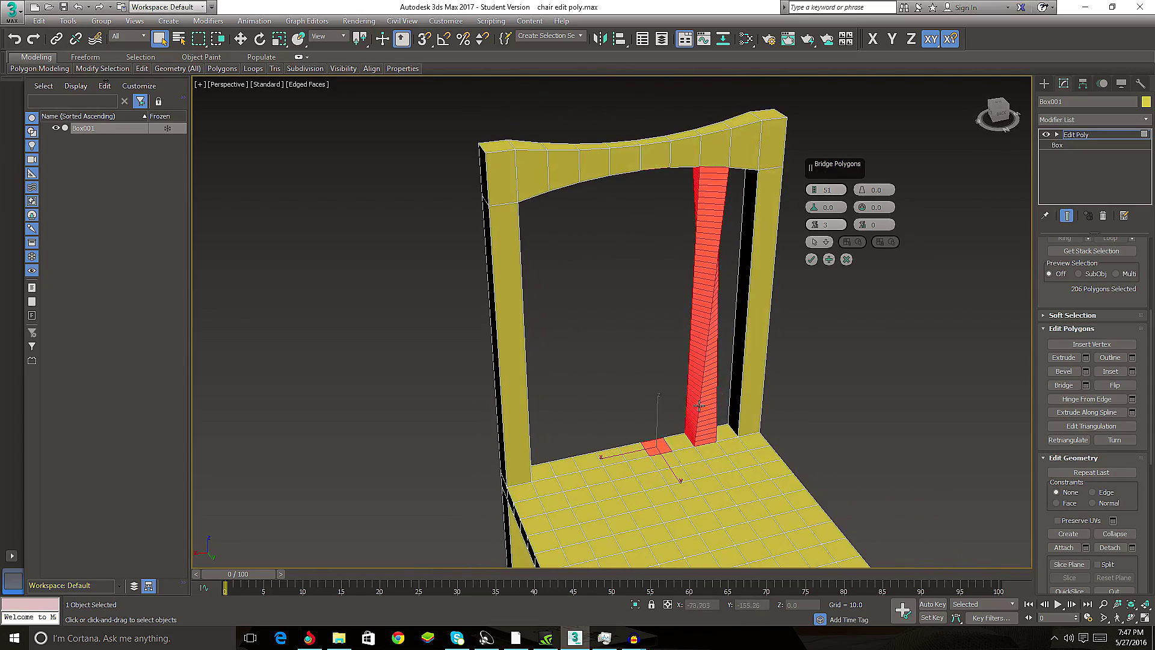
# - Bridge a seat polygon to the top-rail underside as a twisted slat (51 segments, twist 3)
pyautogui.click(659, 444)
pyautogui.keyDown('alt'); pyautogui.moveTo(661, 448); pyautogui.dragTo(660, 202, button='middle'); pyautogui.keyUp('alt')
pyautogui.click(648, 172)
pyautogui.moveTo(668, 259)
pyautogui.keyDown('alt'); pyautogui.mouseDown(button='middle')
pyautogui.moveTo(632, 323)
pyautogui.moveTo(650, 328)
pyautogui.mouseUp(button='middle'); pyautogui.keyUp('alt')
pyautogui.click(829, 259)
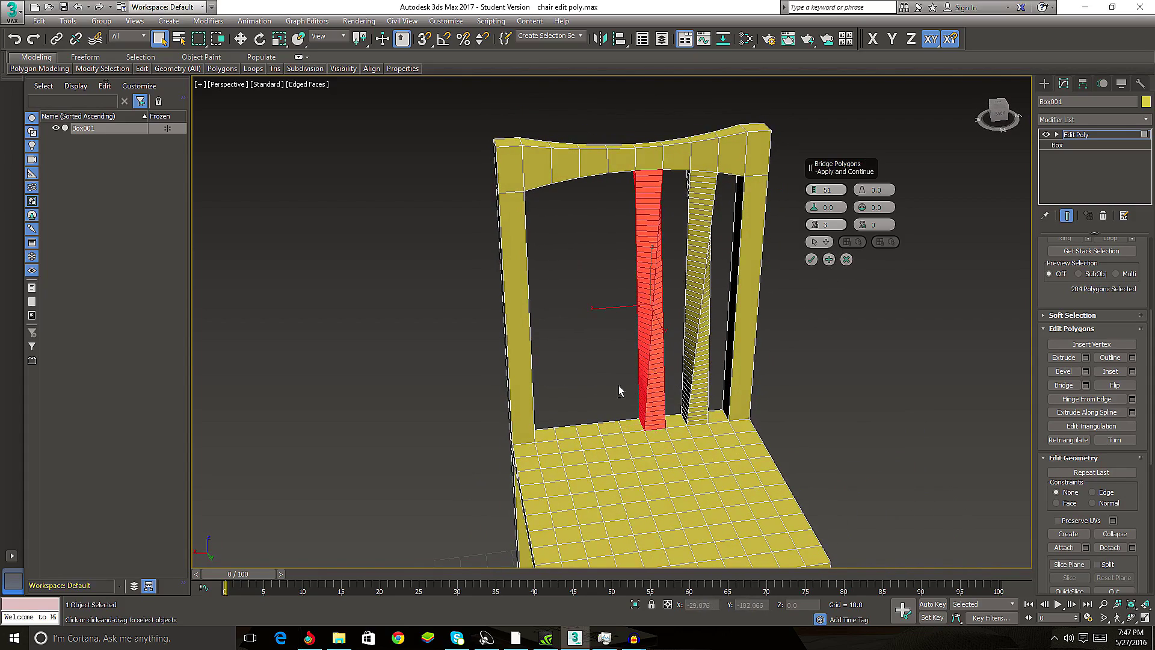
# - Bridge another seat polygon to the top-rail underside for the next twisted slat
pyautogui.keyDown('alt'); pyautogui.moveTo(620, 391); pyautogui.dragTo(642, 380, button='middle'); pyautogui.keyUp('alt')
pyautogui.click(614, 450)
pyautogui.moveTo(615, 450)
pyautogui.keyDown('alt'); pyautogui.mouseDown(button='middle')
pyautogui.moveTo(601, 211)
pyautogui.moveTo(617, 314)
pyautogui.mouseUp(button='middle'); pyautogui.keyUp('alt')
pyautogui.keyDown('ctrl'); pyautogui.click(602, 187); pyautogui.keyUp('ctrl')
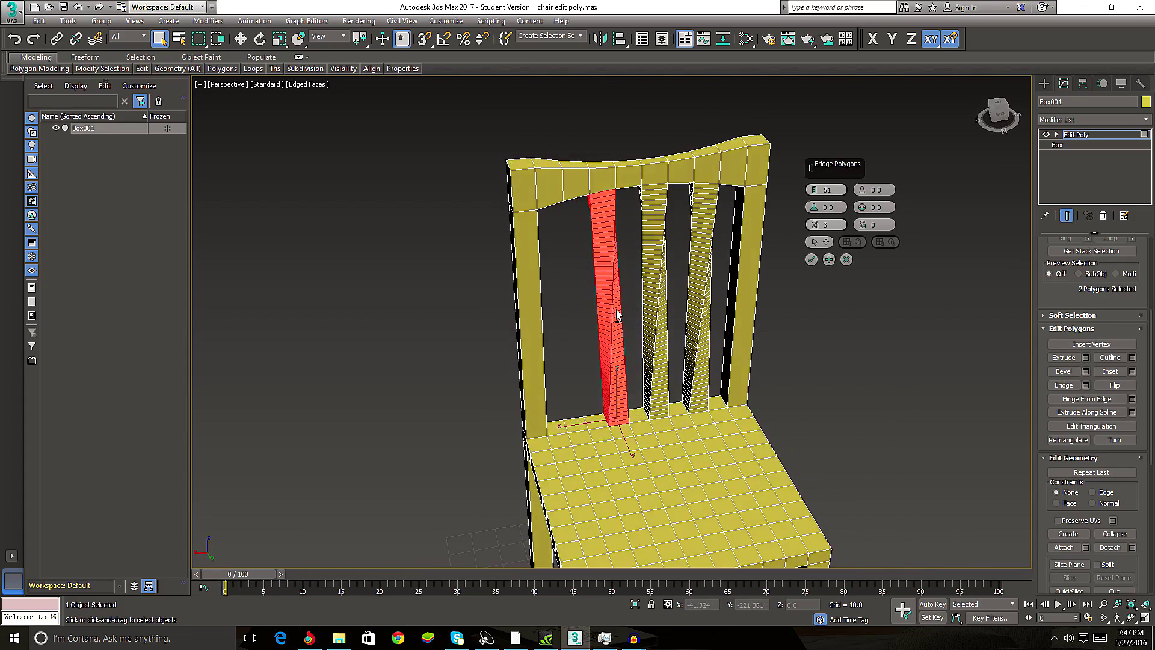
pyautogui.click(829, 259)
# - Pick a seat polygon for the third slat and inspect the new slats
pyautogui.keyDown('alt'); pyautogui.moveTo(637, 397); pyautogui.dragTo(591, 404, button='middle'); pyautogui.keyUp('alt')
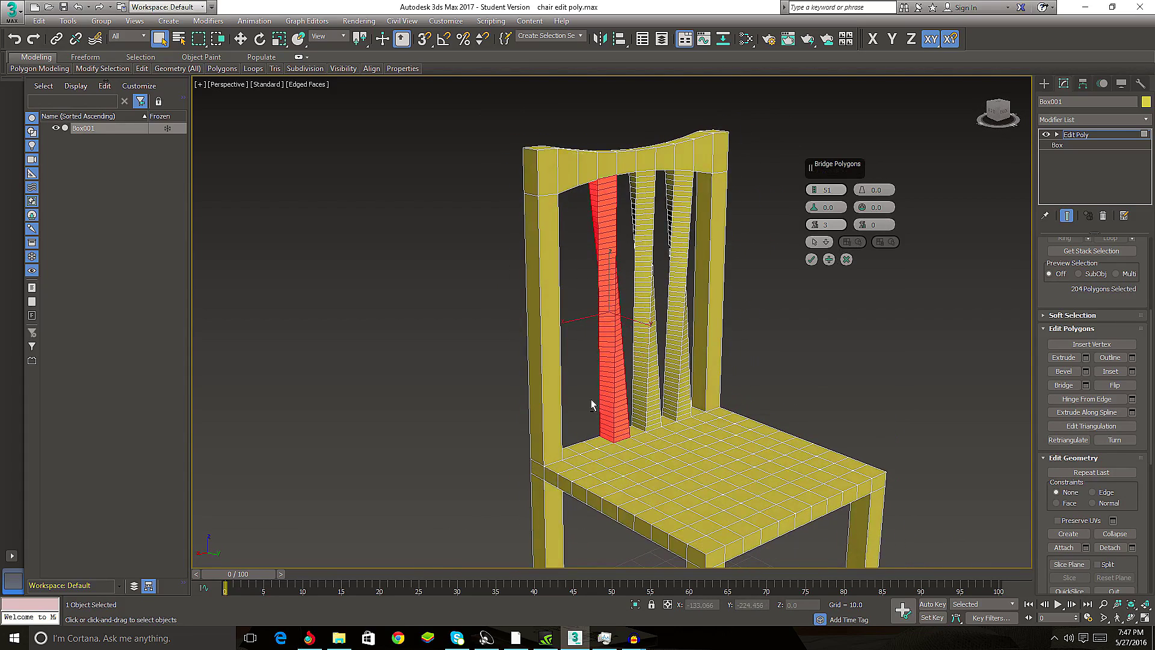
pyautogui.click(580, 448)
pyautogui.keyDown('alt'); pyautogui.moveTo(579, 448); pyautogui.dragTo(603, 265, button='middle'); pyautogui.keyUp('alt')
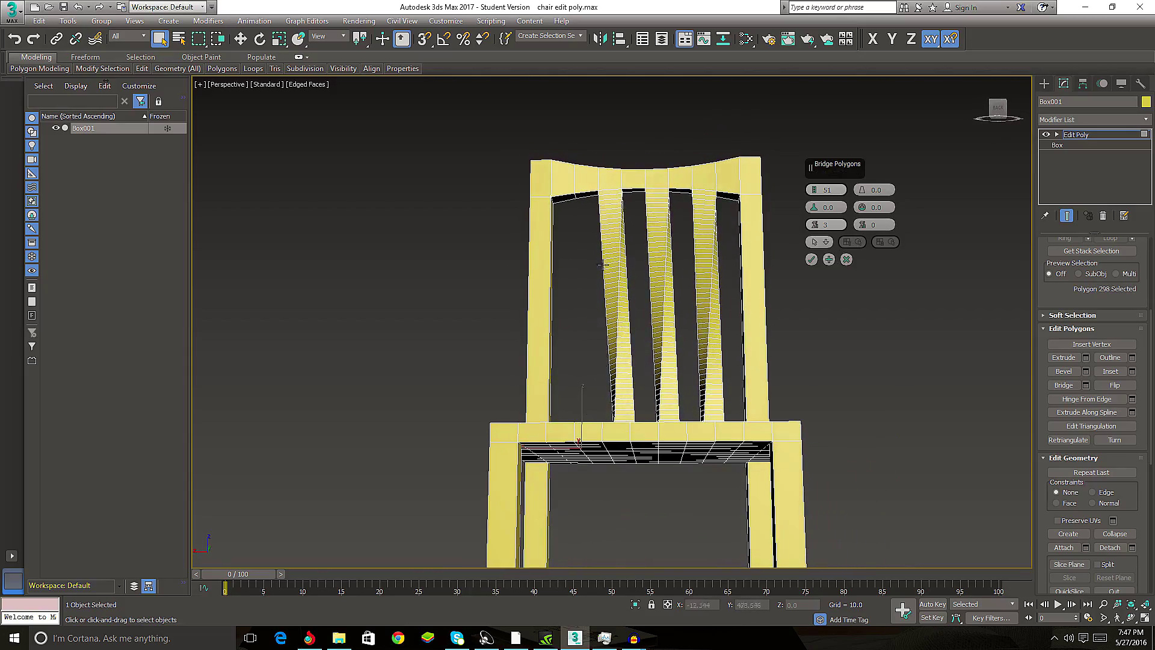
pyautogui.moveTo(590, 191)
pyautogui.keyDown('alt'); pyautogui.mouseDown(button='middle')
pyautogui.moveTo(609, 297)
pyautogui.moveTo(629, 304)
pyautogui.moveTo(556, 258)
pyautogui.moveTo(602, 258)
pyautogui.moveTo(557, 253)
pyautogui.moveTo(588, 263)
pyautogui.moveTo(607, 303)
pyautogui.mouseUp(button='middle'); pyautogui.keyUp('alt')
# - Undo the three bridged slats with Ctrl+Z, leaving the back frame empty
pyautogui.hotkey('ctrl', 'z')
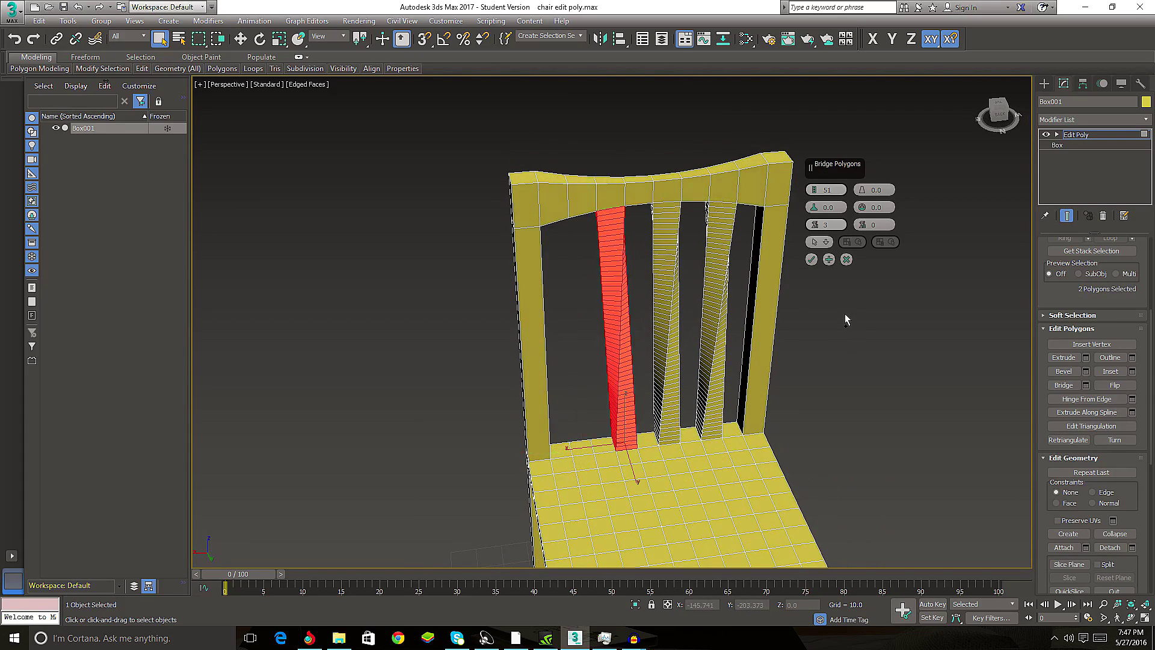
pyautogui.hotkey('ctrl', 'z')
pyautogui.hotkey('ctrl', 'z')
pyautogui.hotkey('ctrl', 'z')
pyautogui.hotkey('ctrl', 'z')
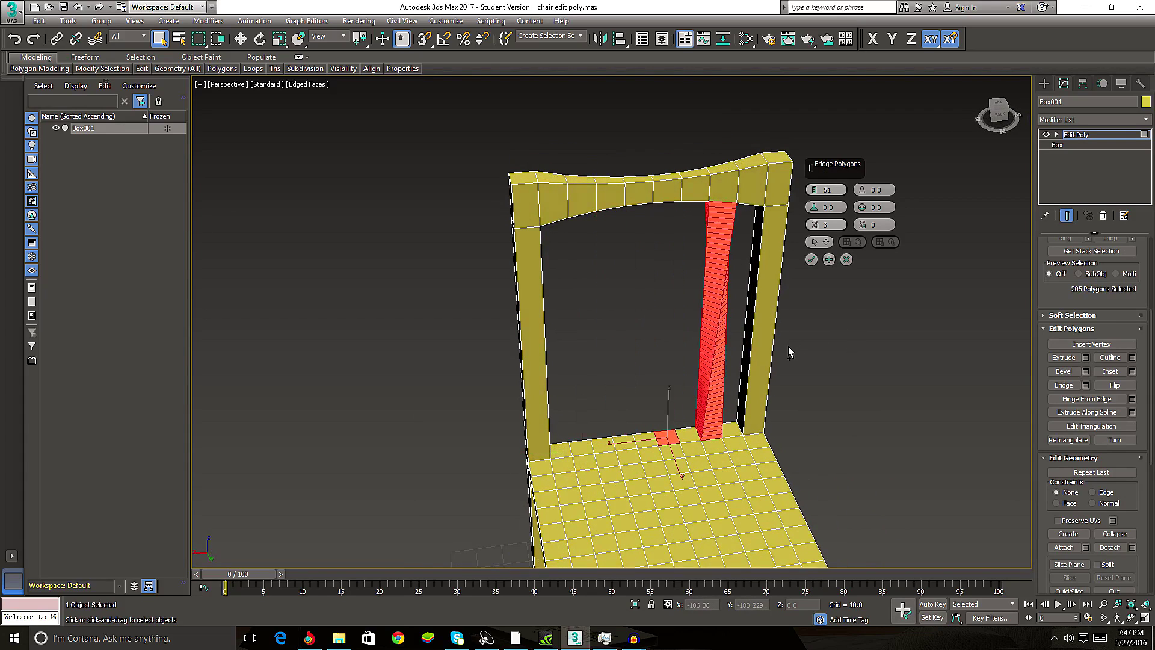
pyautogui.hotkey('ctrl', 'z')
pyautogui.hotkey('ctrl', 'z')
pyautogui.hotkey('ctrl', 'z')
pyautogui.hotkey('ctrl', 'z')
pyautogui.hotkey('ctrl', 'z')
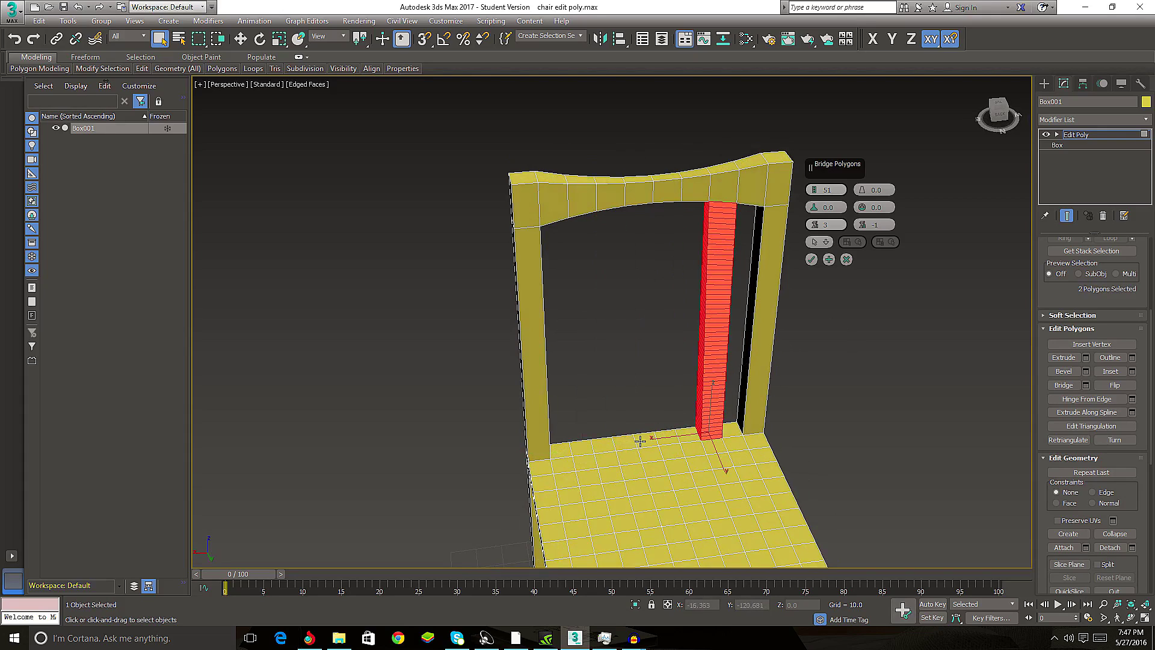
pyautogui.keyDown('alt'); pyautogui.moveTo(668, 451); pyautogui.dragTo(659, 432, button='middle'); pyautogui.keyUp('alt')
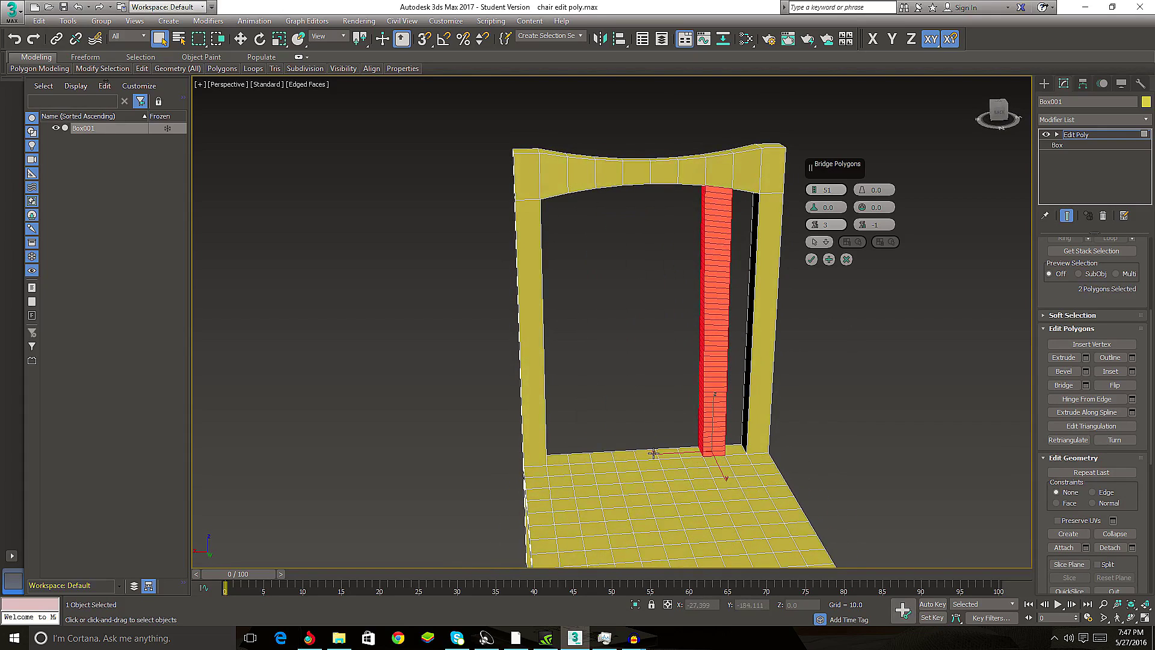
# - Preview a seat-to-rail bridge, then discard it by reselecting a single seat polygon
pyautogui.click(647, 454)
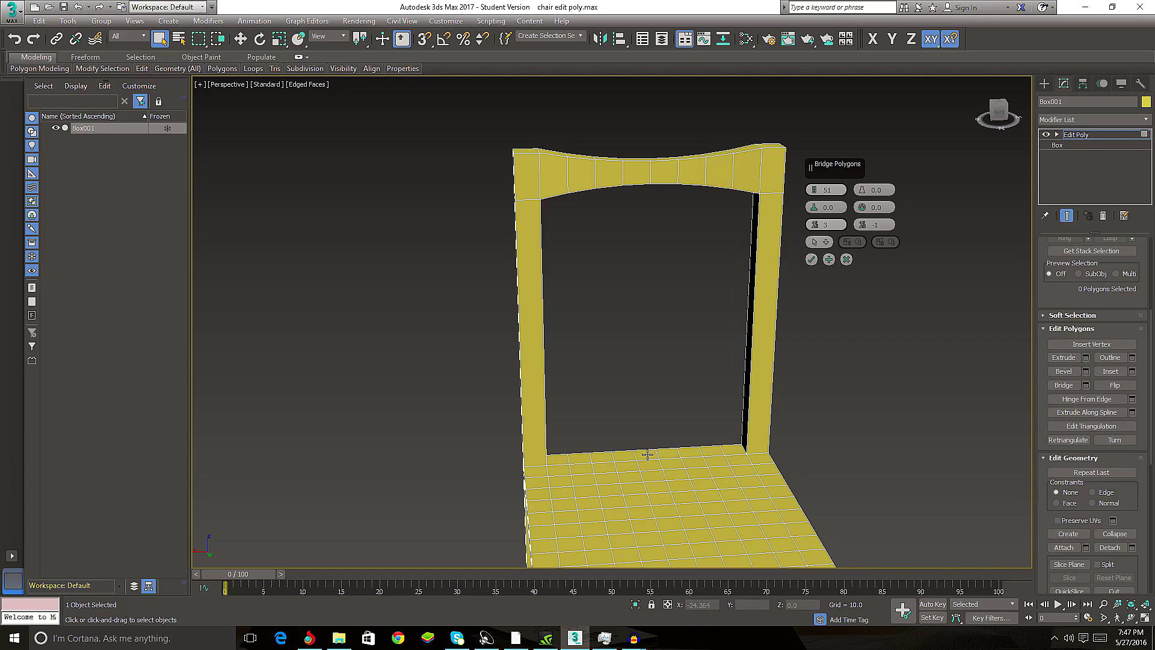
pyautogui.click(710, 450)
pyautogui.moveTo(708, 450)
pyautogui.keyDown('alt'); pyautogui.mouseDown(button='middle')
pyautogui.moveTo(730, 399)
pyautogui.moveTo(714, 390)
pyautogui.mouseUp(button='middle'); pyautogui.keyUp('alt')
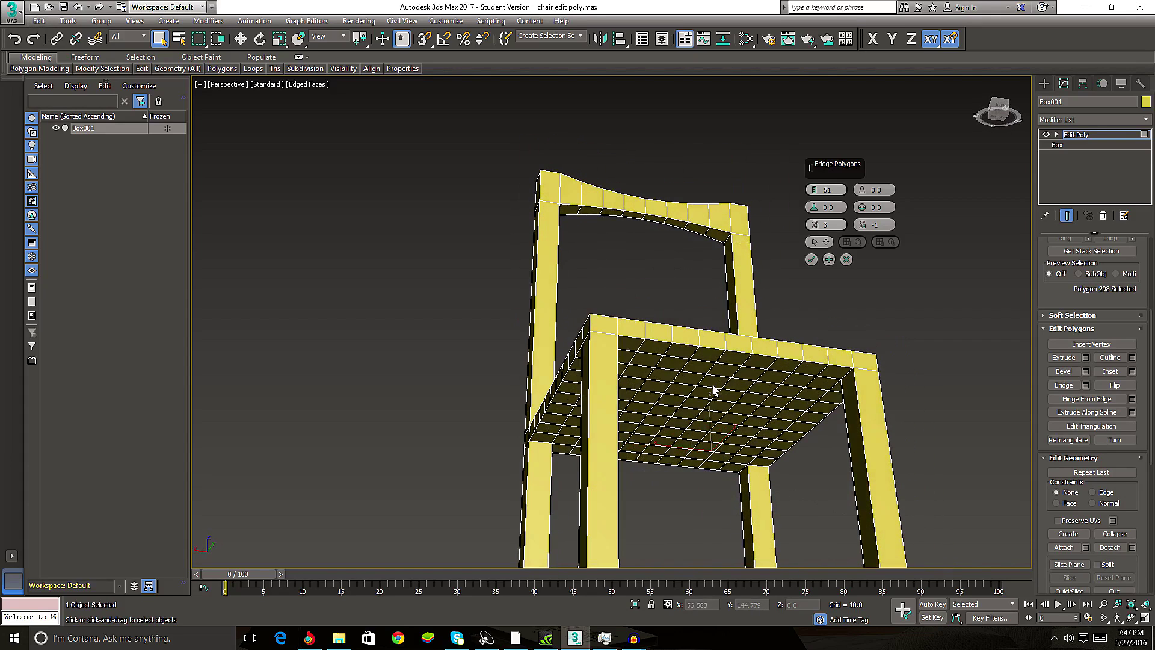
pyautogui.keyDown('ctrl'); pyautogui.click(698, 230); pyautogui.keyUp('ctrl')
pyautogui.moveTo(696, 271)
pyautogui.keyDown('alt'); pyautogui.mouseDown(button='middle')
pyautogui.moveTo(691, 342)
pyautogui.moveTo(628, 480)
pyautogui.moveTo(638, 462)
pyautogui.mouseUp(button='middle'); pyautogui.keyUp('alt')
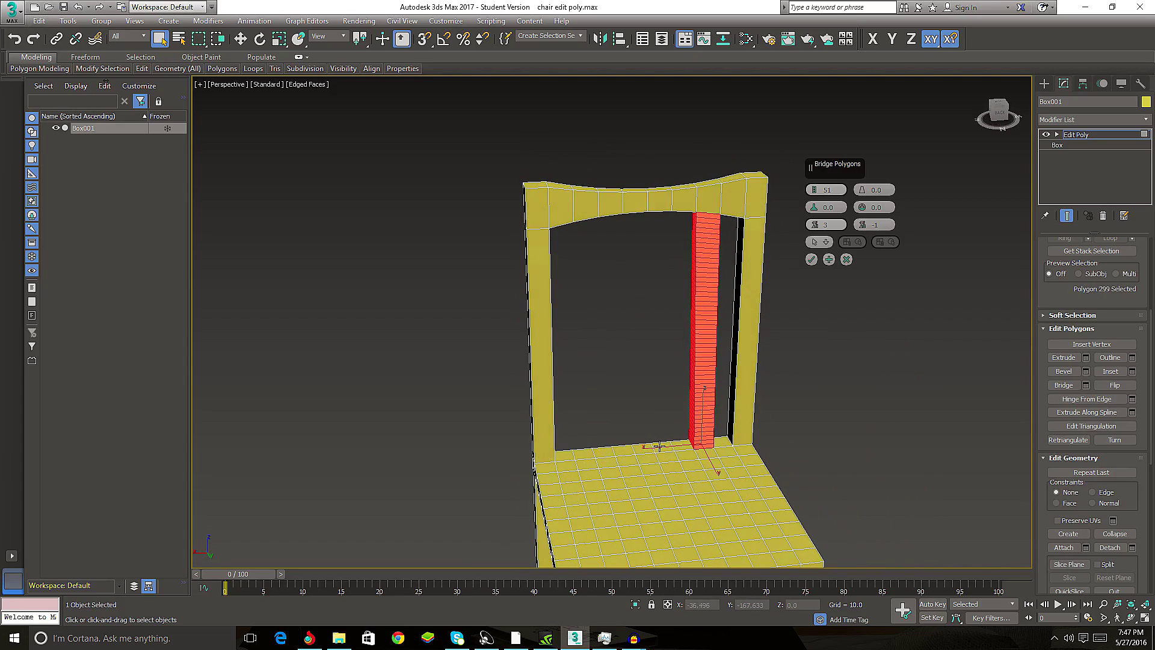
pyautogui.click(660, 446)
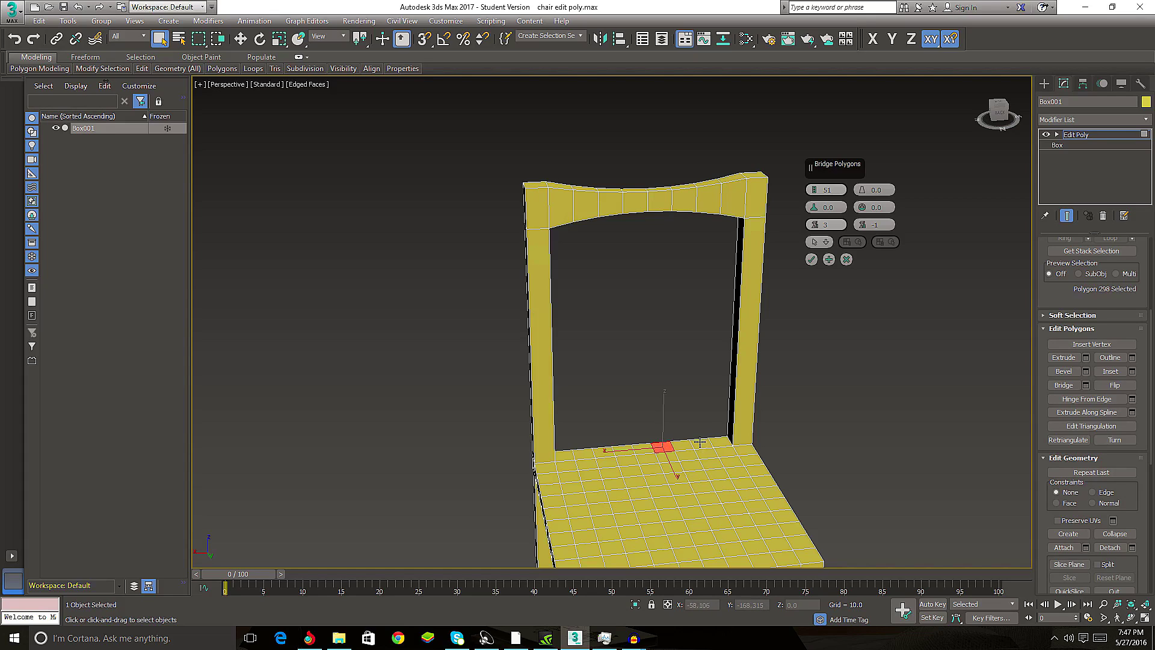
pyautogui.keyDown('alt'); pyautogui.moveTo(698, 431); pyautogui.dragTo(688, 420, button='middle'); pyautogui.keyUp('alt')
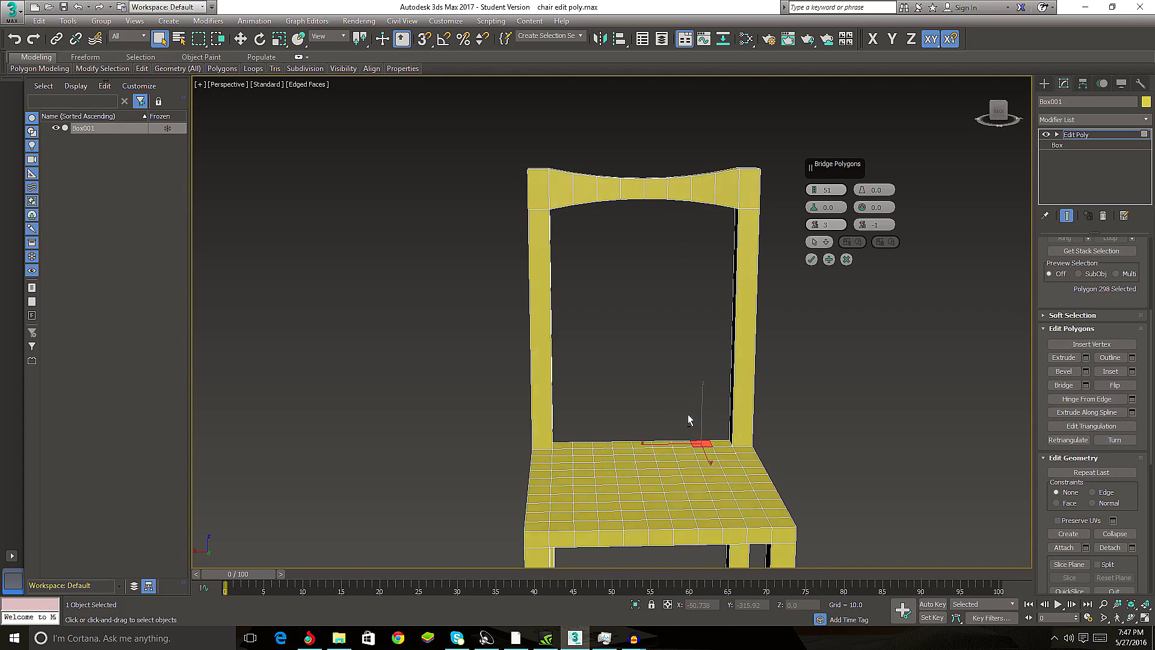
# - Loop-select the curved top rail polygons and delete them
pyautogui.click(707, 188)
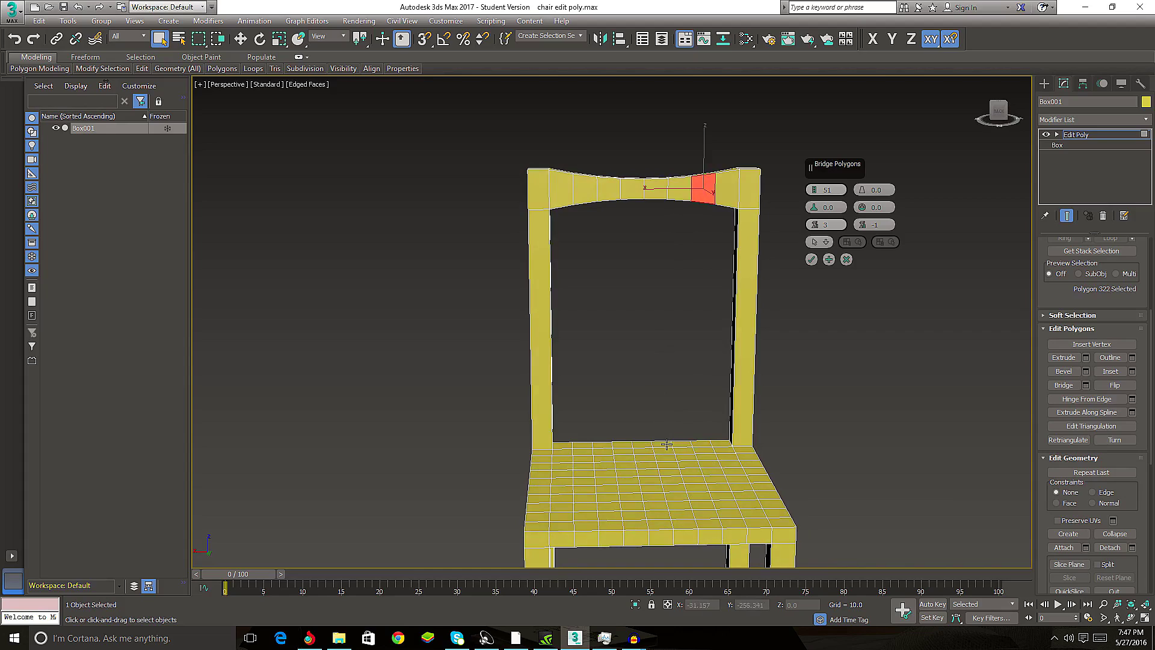
pyautogui.click(660, 189)
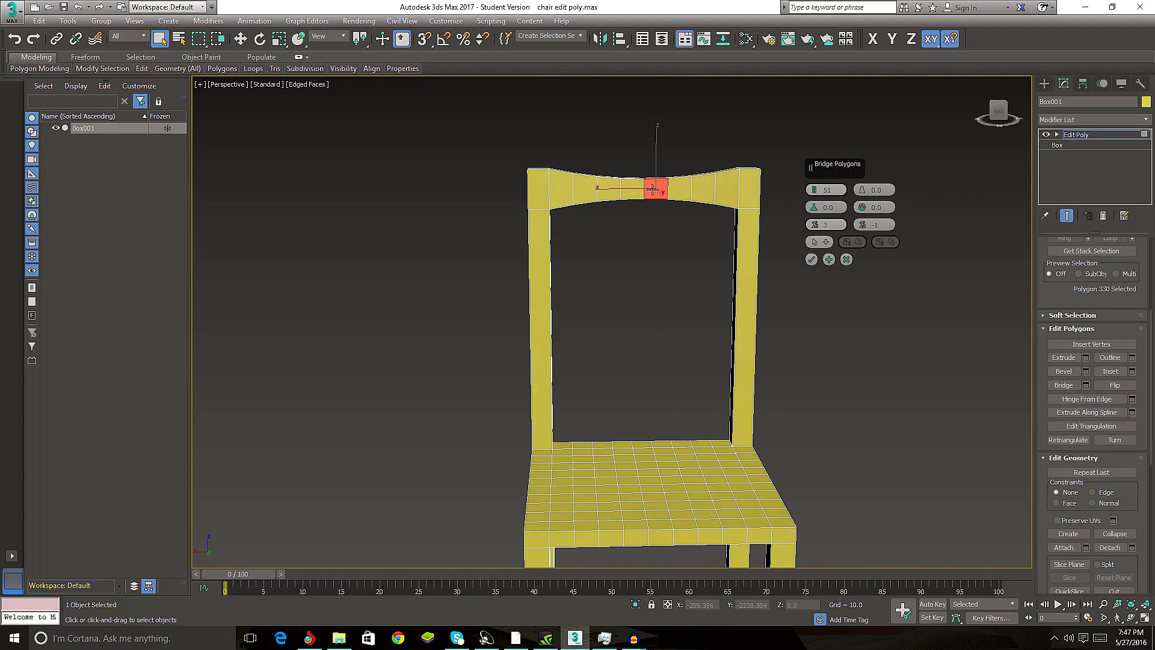
pyautogui.click(609, 189)
pyautogui.keyDown('shift'); pyautogui.click(708, 181); pyautogui.keyUp('shift')
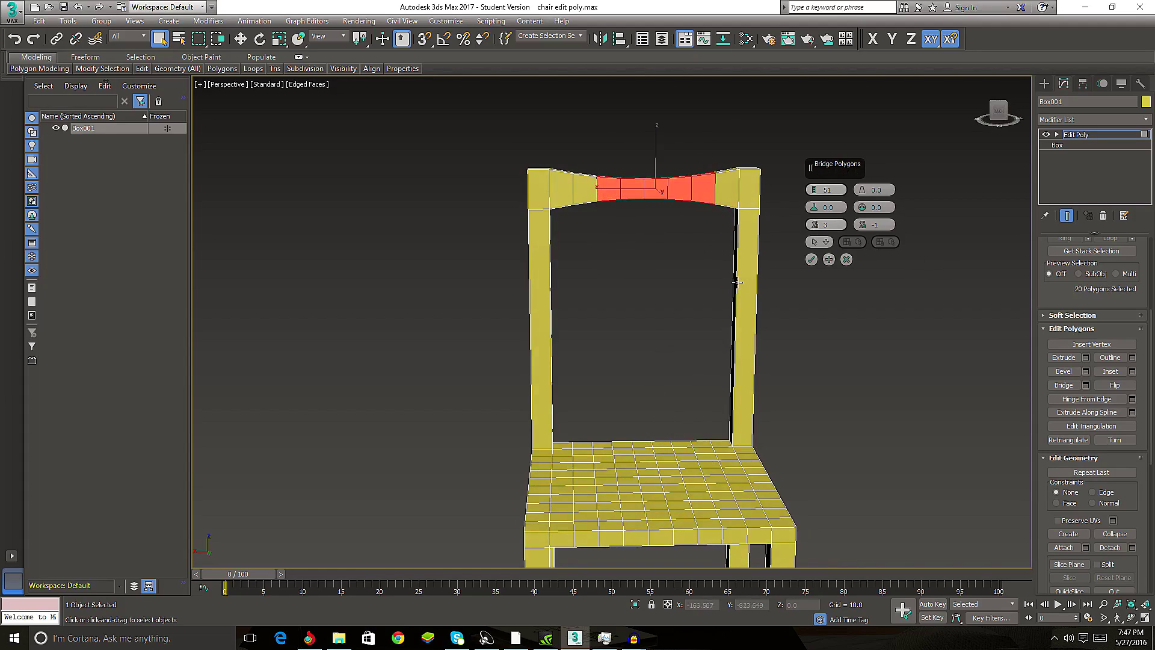
pyautogui.press('Escape')
pyautogui.press('Delete')
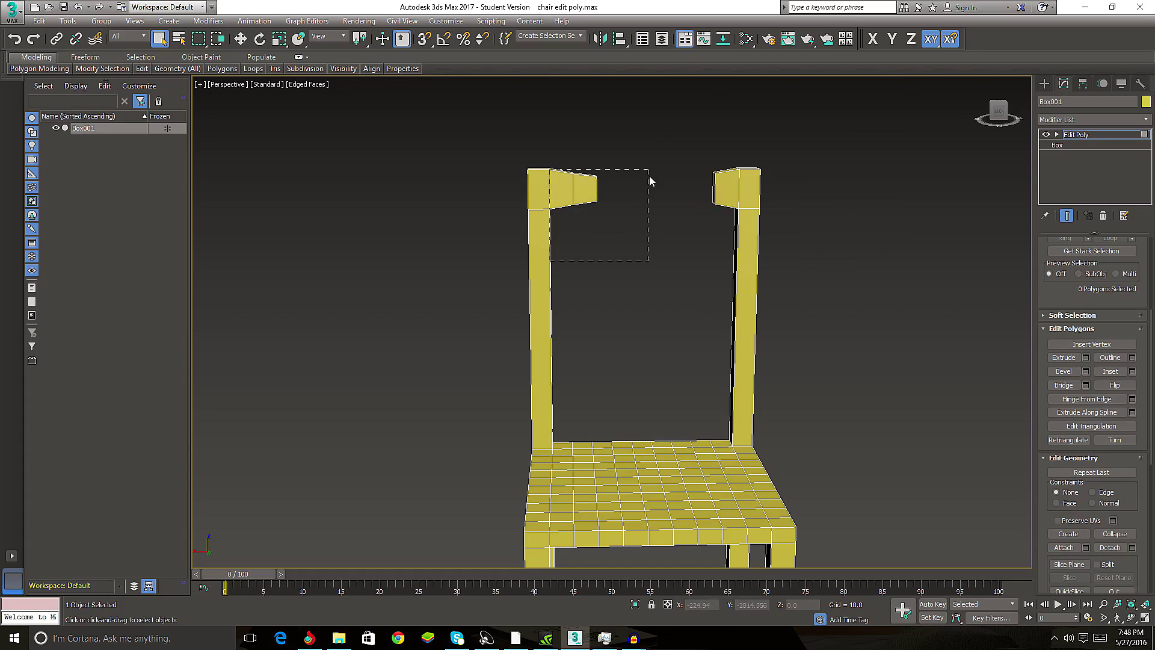
# - Marquee-select the leftover rail stubs and delete them
pyautogui.moveTo(722, 167); pyautogui.dragTo(724, 166)
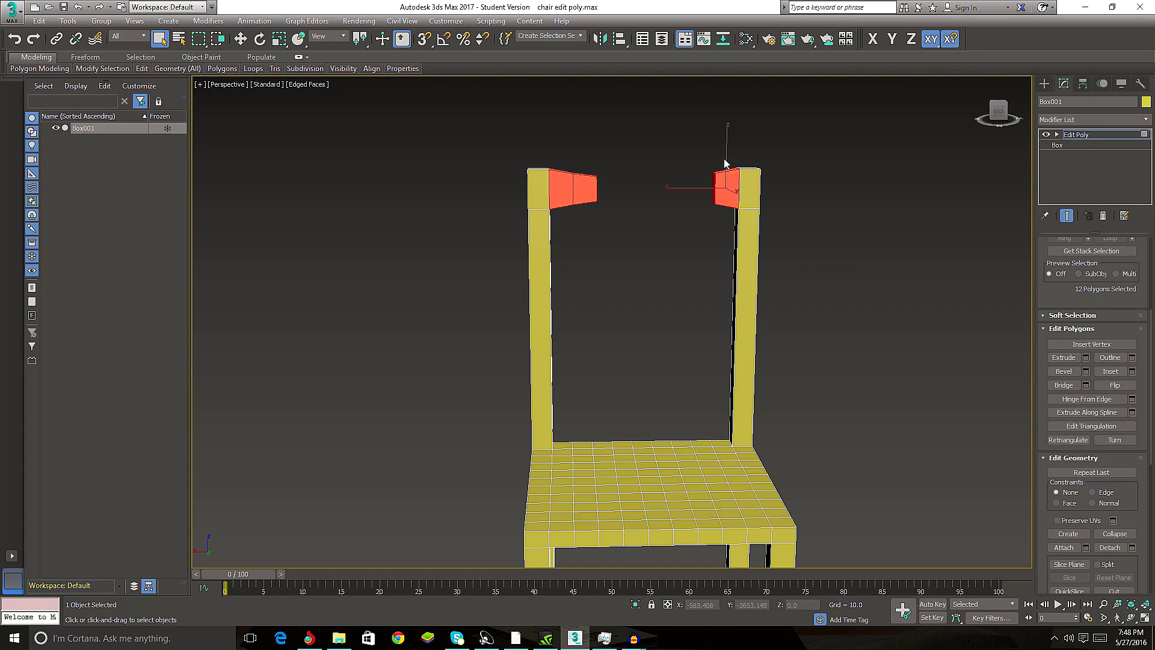
pyautogui.press('Delete')
pyautogui.keyDown('alt'); pyautogui.moveTo(703, 264); pyautogui.dragTo(773, 263, button='middle'); pyautogui.keyUp('alt')
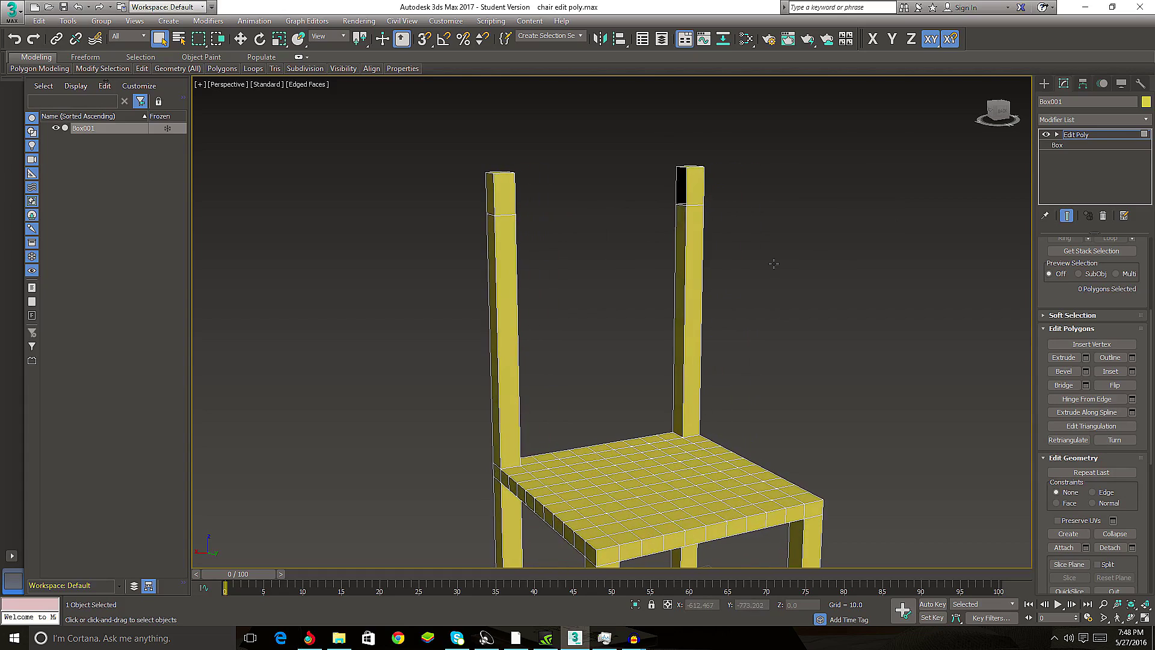
# - At Border level, select the open post tops and Cap them
pyautogui.click(1057, 135)
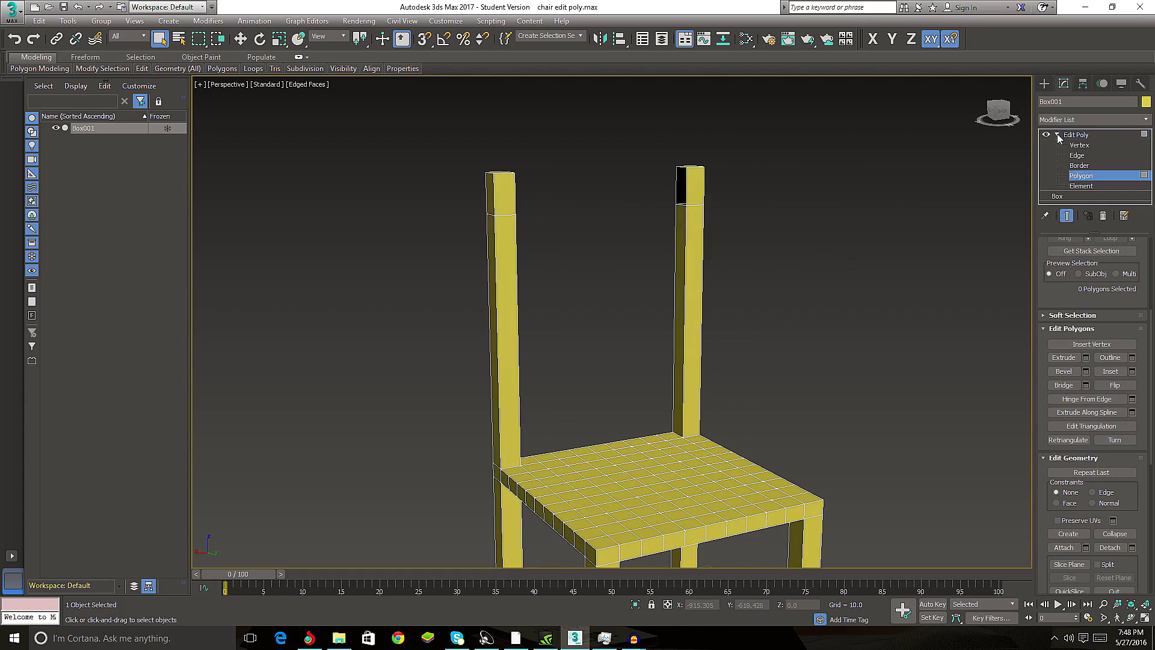
pyautogui.click(1080, 156)
pyautogui.click(1091, 166)
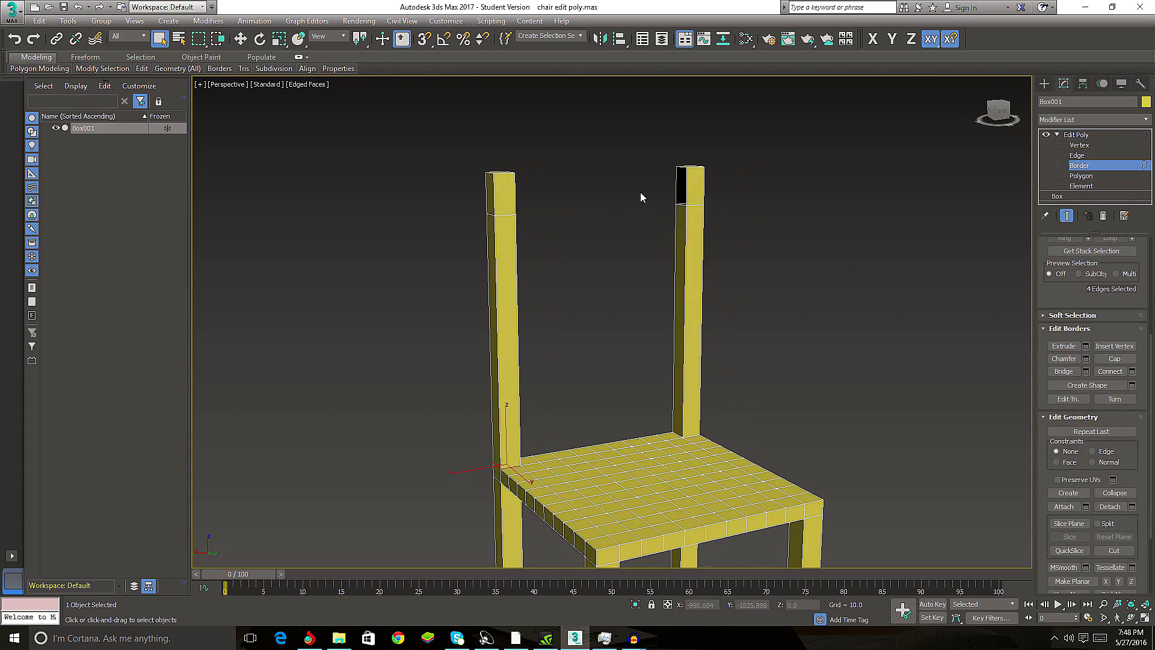
pyautogui.click(683, 193)
pyautogui.keyDown('alt'); pyautogui.moveTo(683, 194); pyautogui.dragTo(590, 167, button='middle'); pyautogui.keyUp('alt')
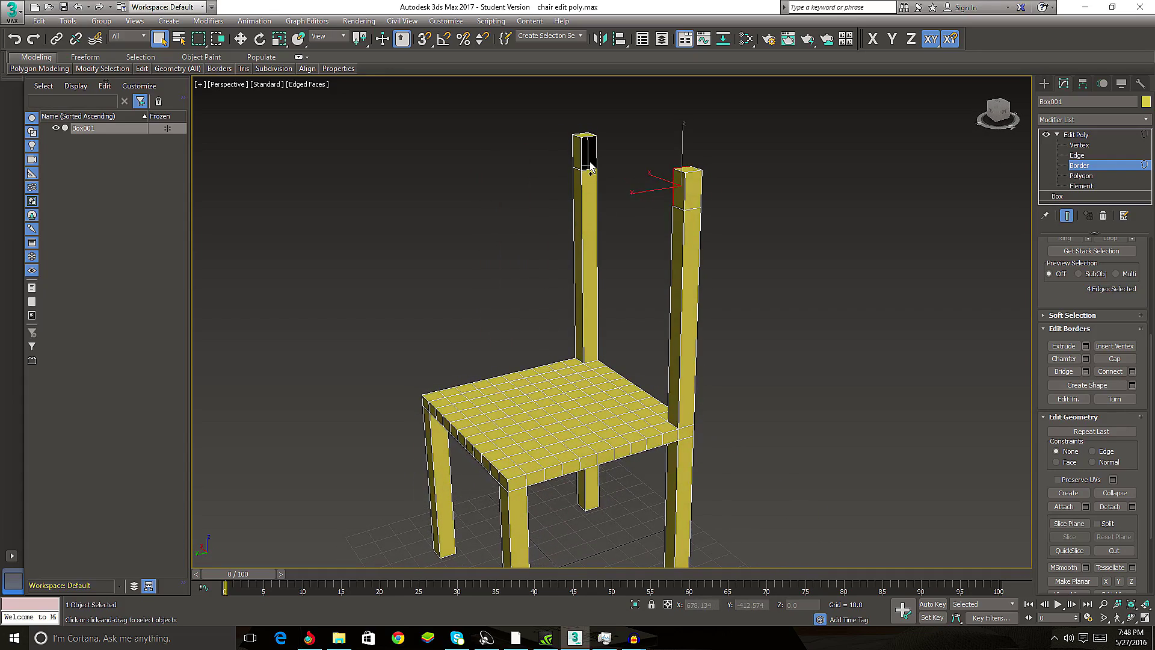
pyautogui.click(1114, 358)
pyautogui.keyDown('alt'); pyautogui.moveTo(746, 316); pyautogui.dragTo(914, 312, button='middle'); pyautogui.keyUp('alt')
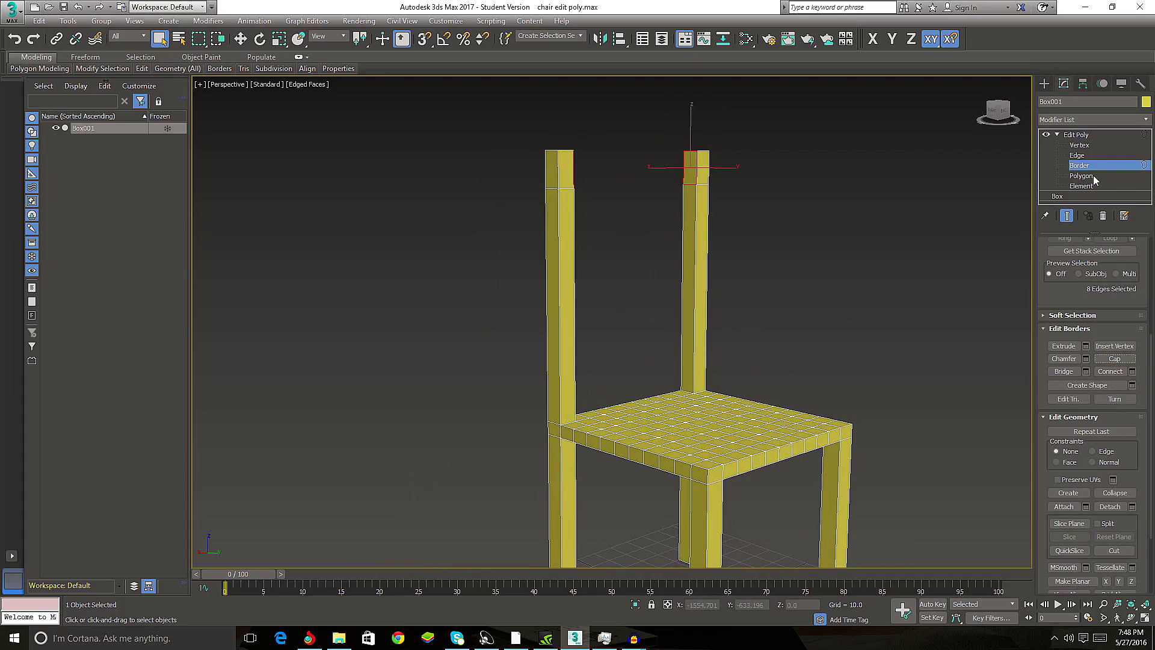
# - Back at Polygon level, select the top side polygons of both back posts
pyautogui.click(1081, 175)
pyautogui.click(695, 159)
pyautogui.keyDown('alt'); pyautogui.moveTo(695, 158); pyautogui.dragTo(640, 243, button='middle'); pyautogui.keyUp('alt')
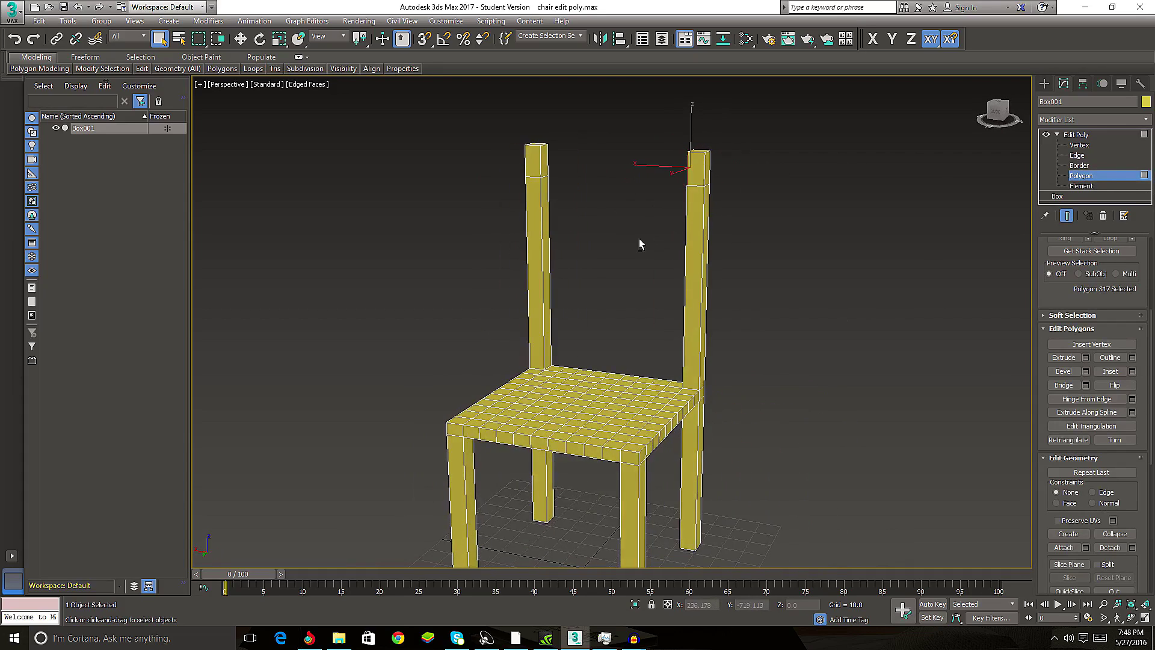
pyautogui.click(544, 159)
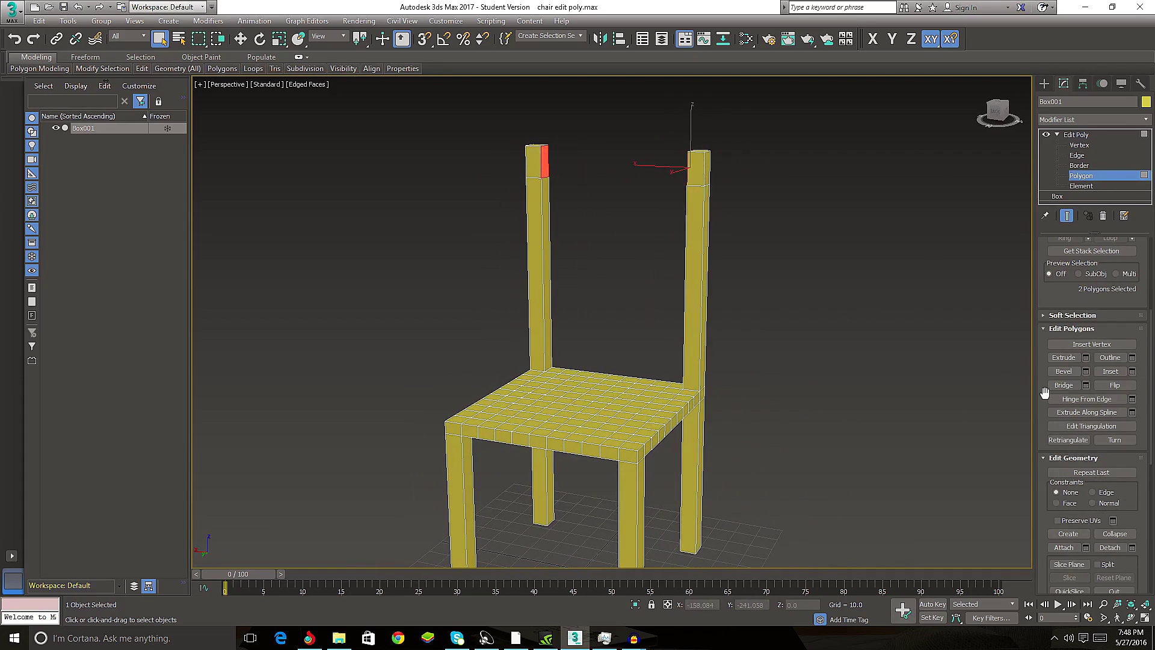
# - Bridge the two post-top polygons into a top rail with 9 segments and Taper -2.0
pyautogui.click(1086, 385)
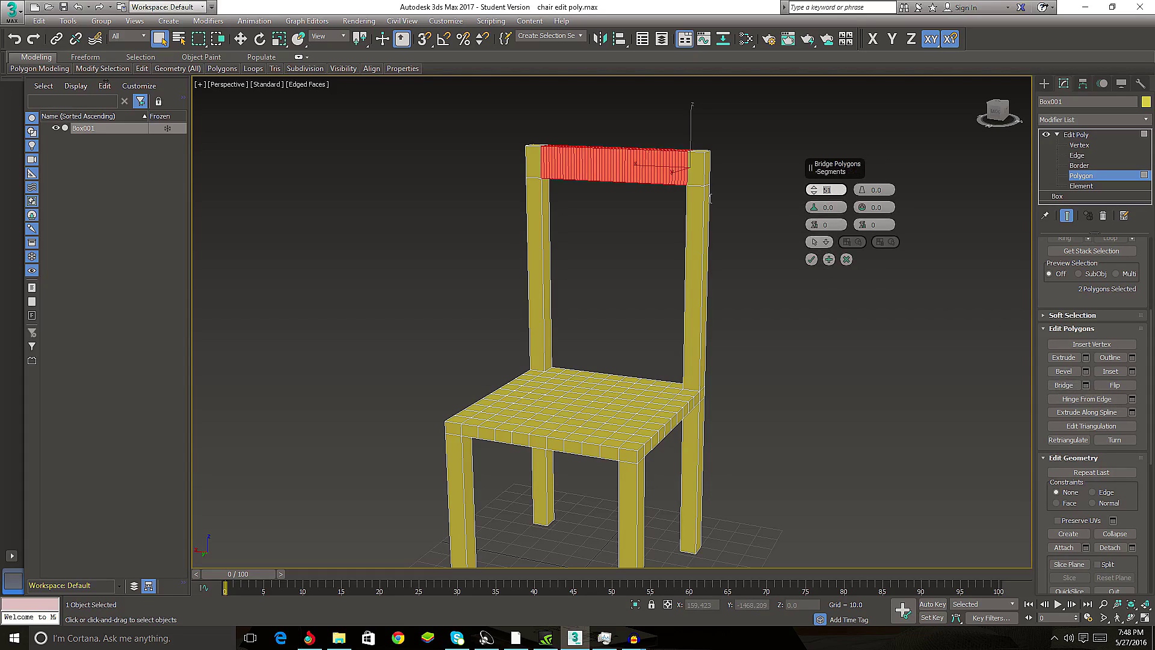
pyautogui.keyDown('alt'); pyautogui.moveTo(417, 419); pyautogui.dragTo(455, 444, button='middle'); pyautogui.keyUp('alt')
pyautogui.scroll(5, 623, 413)
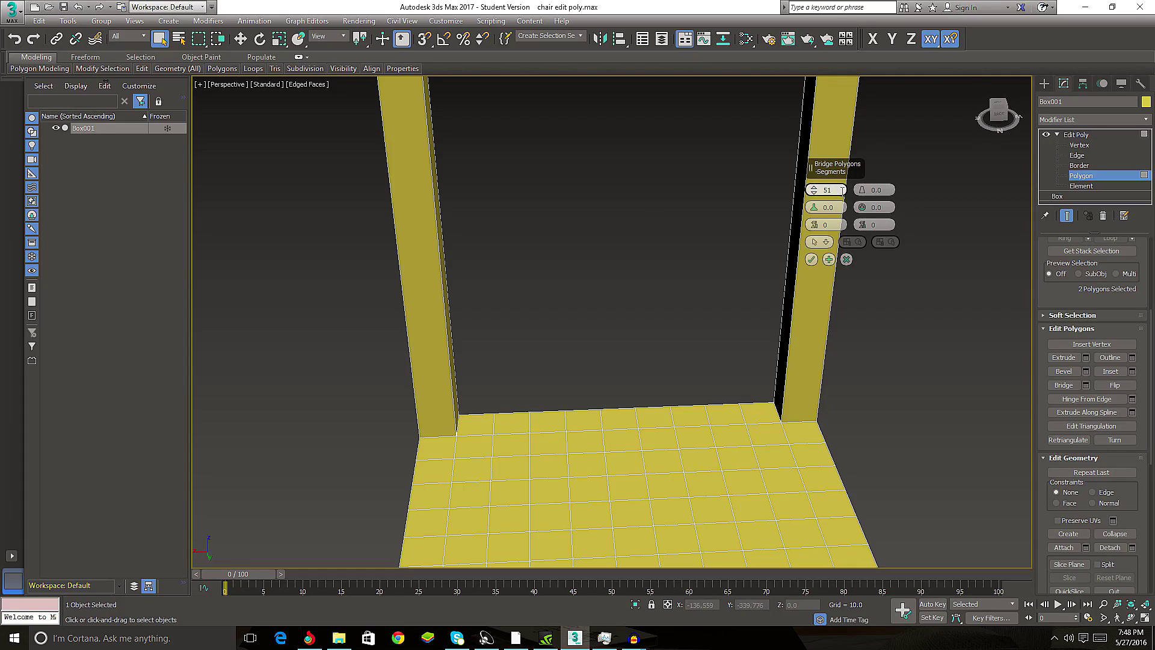
pyautogui.write('9')
pyautogui.moveTo(513, 249)
pyautogui.keyDown('alt'); pyautogui.mouseDown(button='middle')
pyautogui.moveTo(599, 362)
pyautogui.moveTo(721, 287)
pyautogui.mouseUp(button='middle'); pyautogui.keyUp('alt')
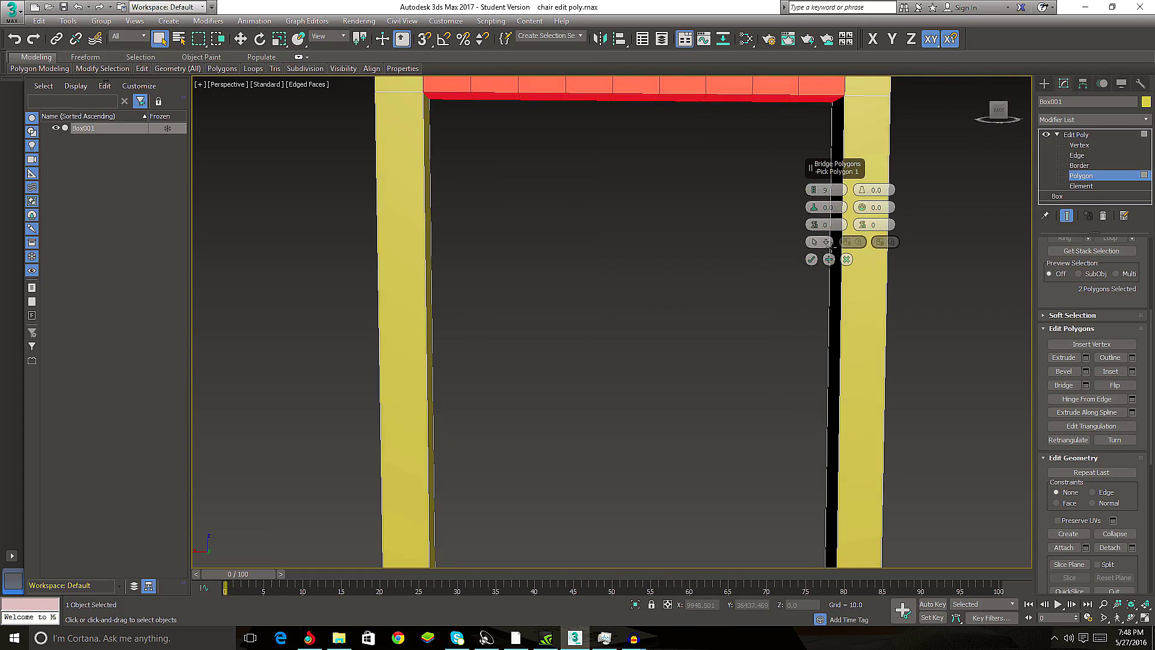
pyautogui.scroll(-3, 575, 322)
pyautogui.scroll(-2, 589, 308)
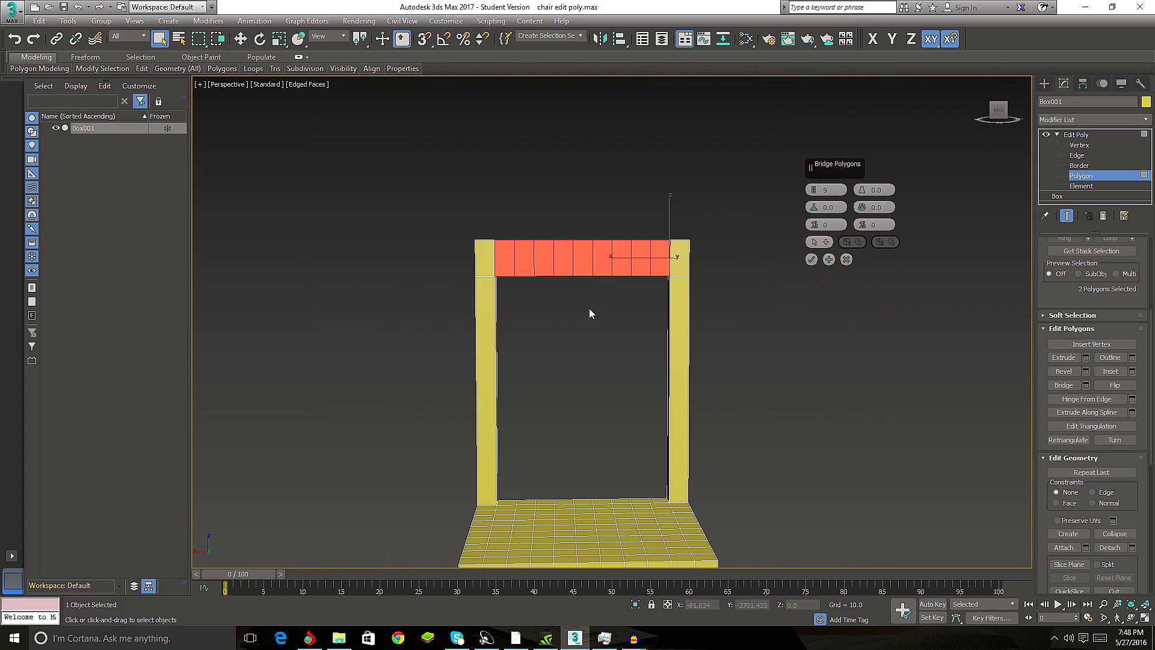
pyautogui.scroll(-1, 589, 308)
pyautogui.moveTo(866, 191); pyautogui.dragTo(865, 191)
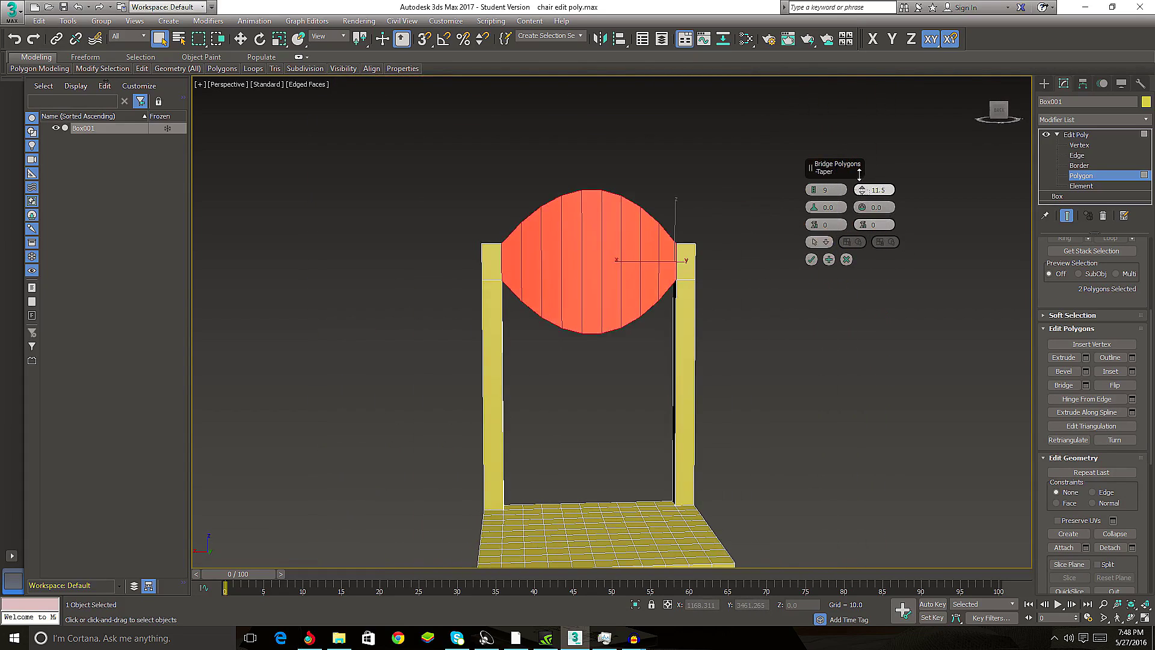
pyautogui.click(811, 259)
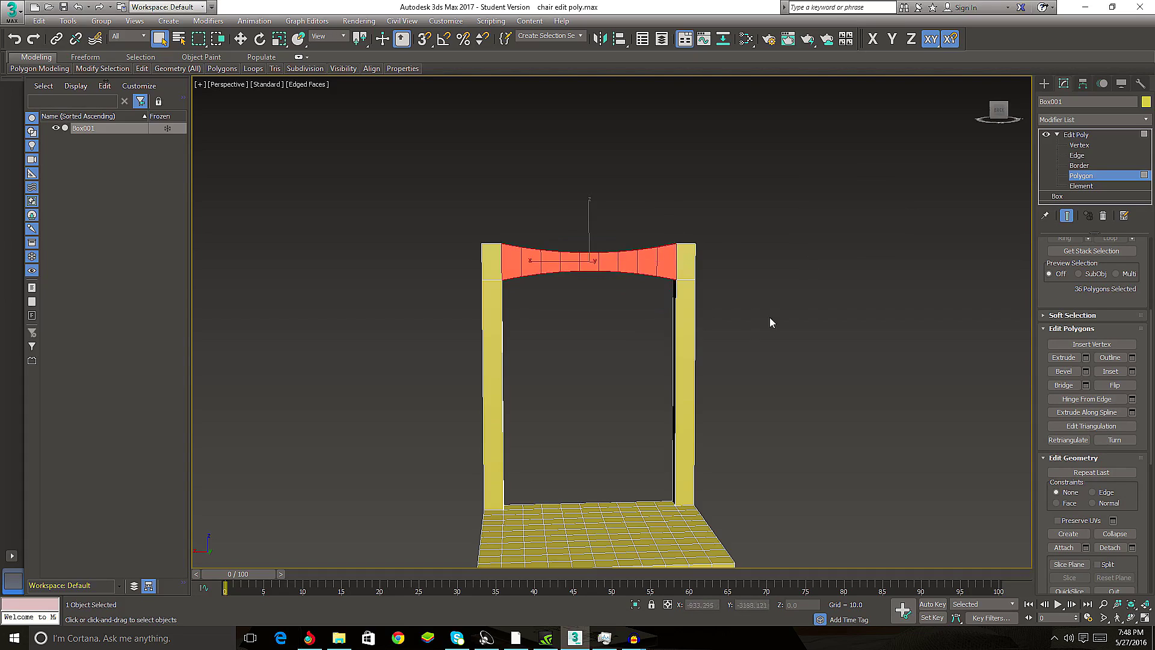
pyautogui.moveTo(769, 317)
pyautogui.keyDown('alt'); pyautogui.mouseDown(button='middle')
pyautogui.moveTo(743, 320)
pyautogui.moveTo(705, 297)
pyautogui.moveTo(684, 308)
pyautogui.moveTo(680, 395)
pyautogui.moveTo(665, 355)
pyautogui.mouseUp(button='middle'); pyautogui.keyUp('alt')
# - Bridge a top-rail underside polygon down to a seat polygon as a tapered slat
pyautogui.scroll(2, 705, 297)
pyautogui.click(684, 260)
pyautogui.keyDown('ctrl'); pyautogui.click(669, 392); pyautogui.keyUp('ctrl')
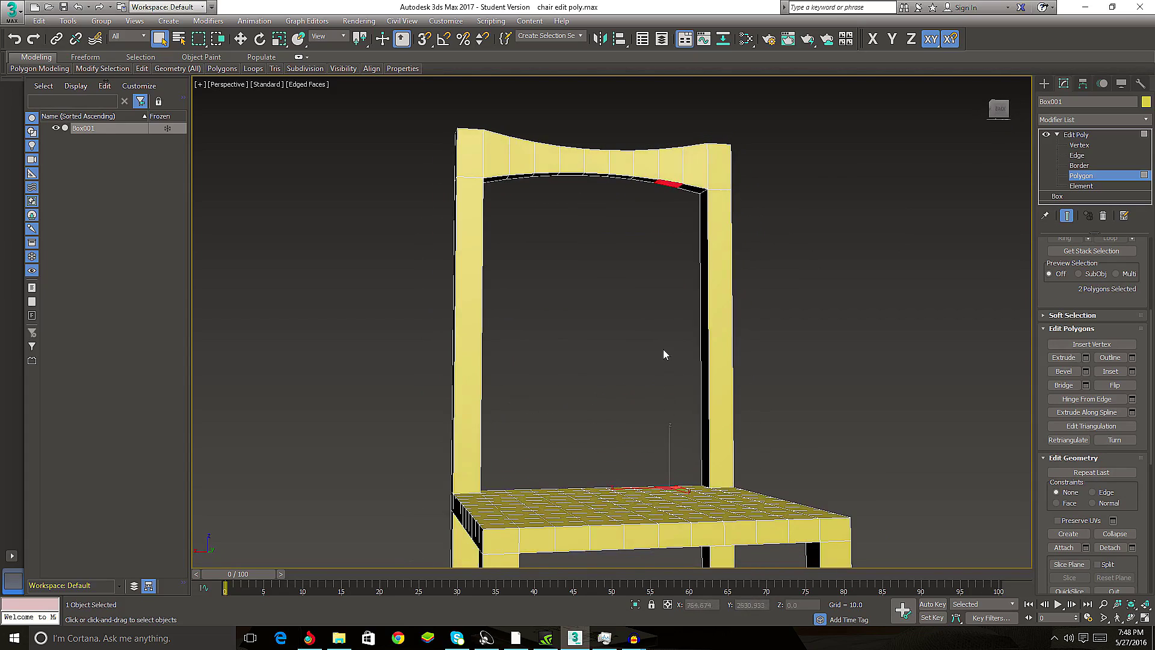
pyautogui.click(1085, 384)
pyautogui.keyDown('alt'); pyautogui.moveTo(704, 391); pyautogui.dragTo(709, 395, button='middle'); pyautogui.keyUp('alt')
pyautogui.click(811, 259)
# - Select more top-rail and seat polygon pairs and bridge them into slats
pyautogui.keyDown('alt'); pyautogui.moveTo(601, 372); pyautogui.dragTo(623, 261, button='middle'); pyautogui.keyUp('alt')
pyautogui.click(635, 173)
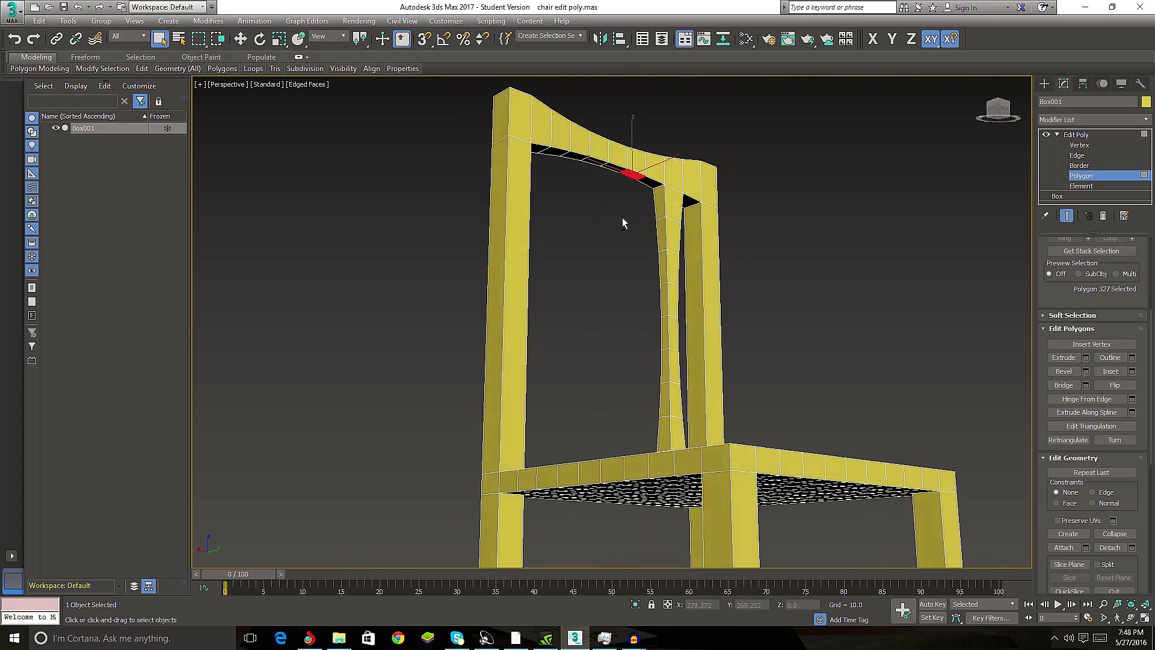
pyautogui.moveTo(622, 217)
pyautogui.keyDown('alt'); pyautogui.mouseDown(button='middle')
pyautogui.moveTo(568, 312)
pyautogui.moveTo(601, 302)
pyautogui.moveTo(616, 246)
pyautogui.moveTo(592, 121)
pyautogui.moveTo(608, 283)
pyautogui.moveTo(570, 275)
pyautogui.moveTo(546, 119)
pyautogui.moveTo(569, 286)
pyautogui.moveTo(557, 276)
pyautogui.moveTo(621, 285)
pyautogui.moveTo(628, 252)
pyautogui.moveTo(591, 215)
pyautogui.moveTo(613, 296)
pyautogui.mouseUp(button='middle'); pyautogui.keyUp('alt')
pyautogui.keyDown('ctrl'); pyautogui.click(622, 295); pyautogui.keyUp('ctrl')
pyautogui.keyDown('ctrl'); pyautogui.click(588, 299); pyautogui.keyUp('ctrl')
pyautogui.keyDown('ctrl'); pyautogui.click(556, 276); pyautogui.keyUp('ctrl')
pyautogui.click(1086, 385)
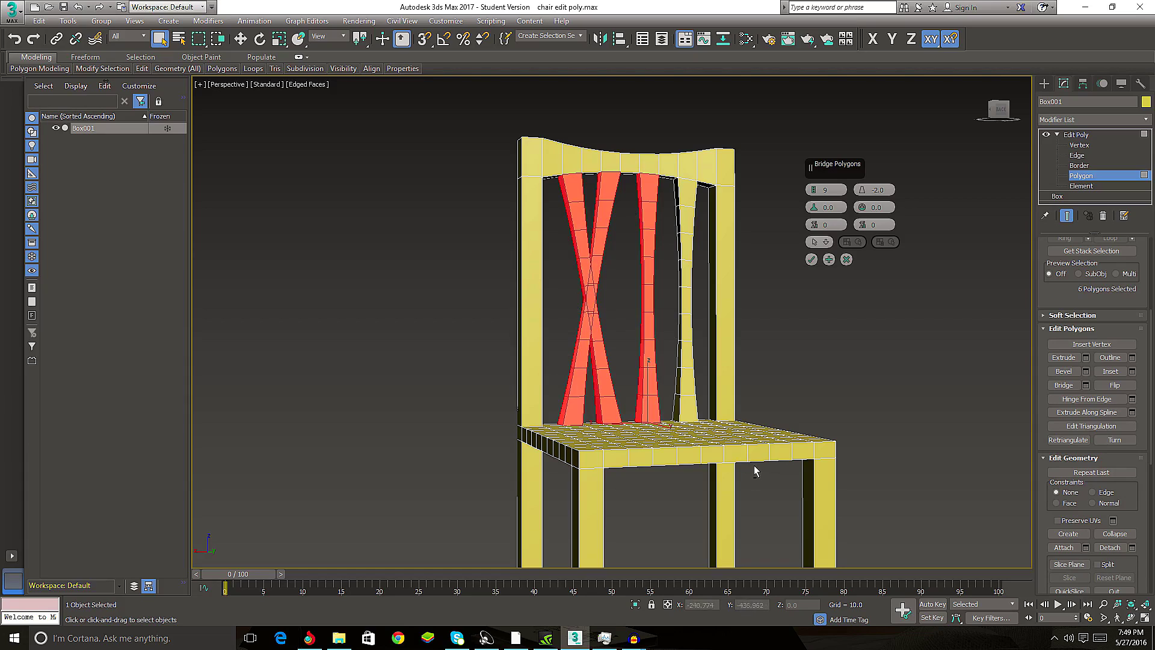
# - Remove stray polygons from the selection and apply the bridge as a straight slat
pyautogui.moveTo(754, 467)
pyautogui.keyDown('alt'); pyautogui.mouseDown(button='middle')
pyautogui.moveTo(734, 481)
pyautogui.moveTo(710, 448)
pyautogui.mouseUp(button='middle'); pyautogui.keyUp('alt')
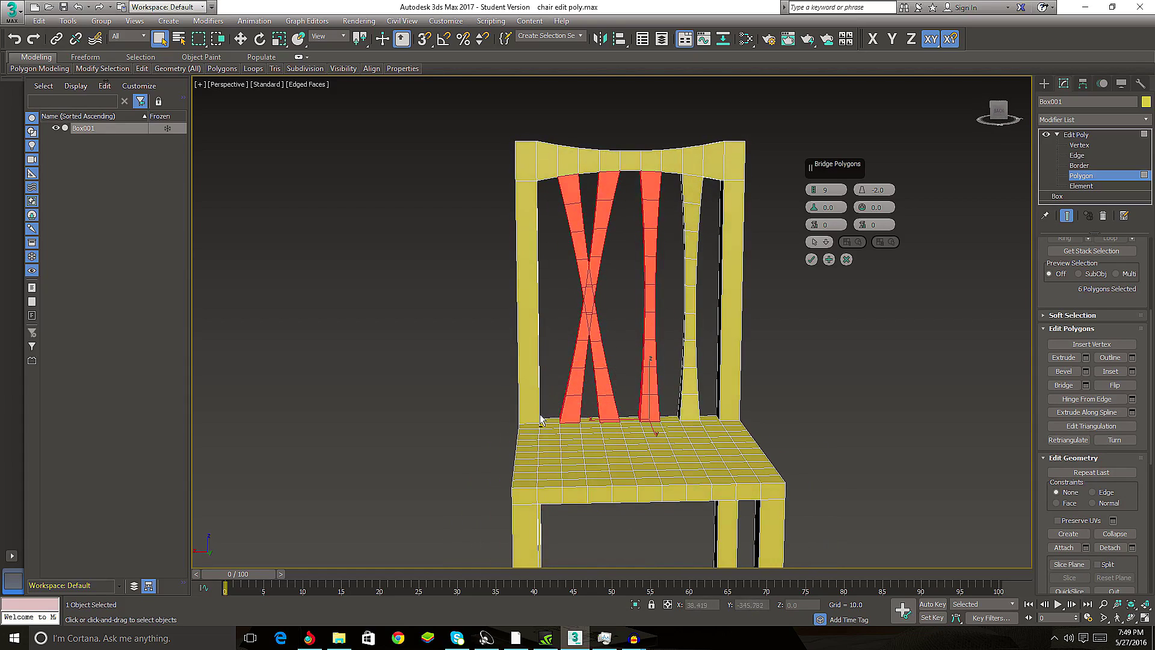
pyautogui.keyDown('alt'); pyautogui.moveTo(592, 445); pyautogui.dragTo(575, 441); pyautogui.keyUp('alt')
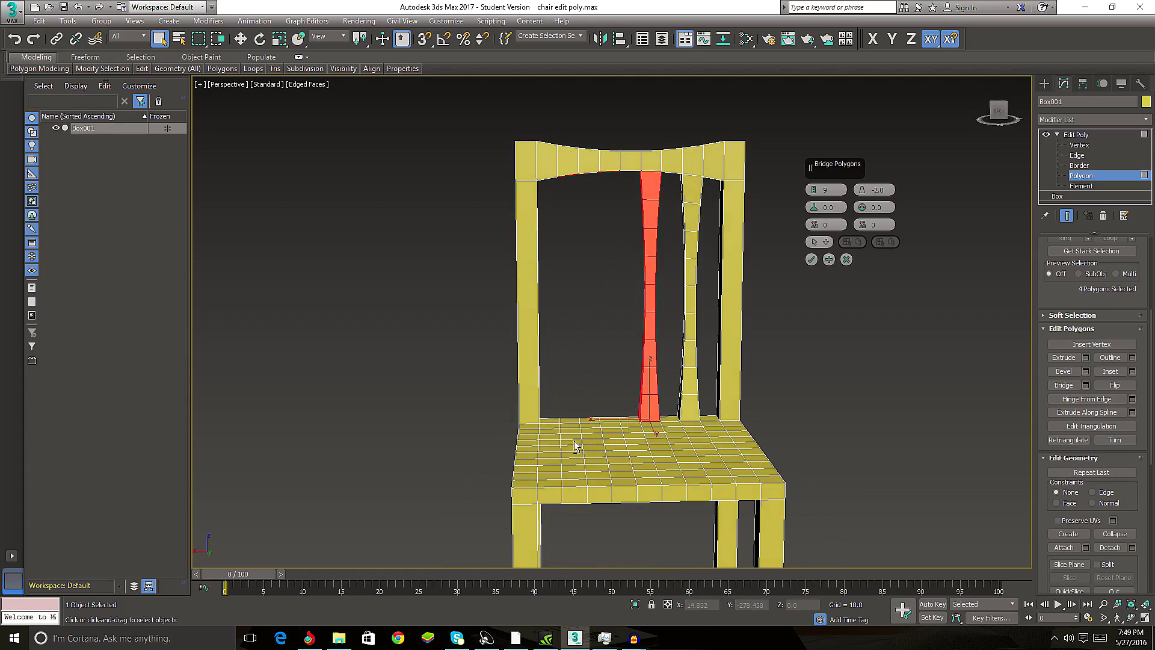
pyautogui.keyDown('ctrl'); pyautogui.click(613, 418); pyautogui.keyUp('ctrl')
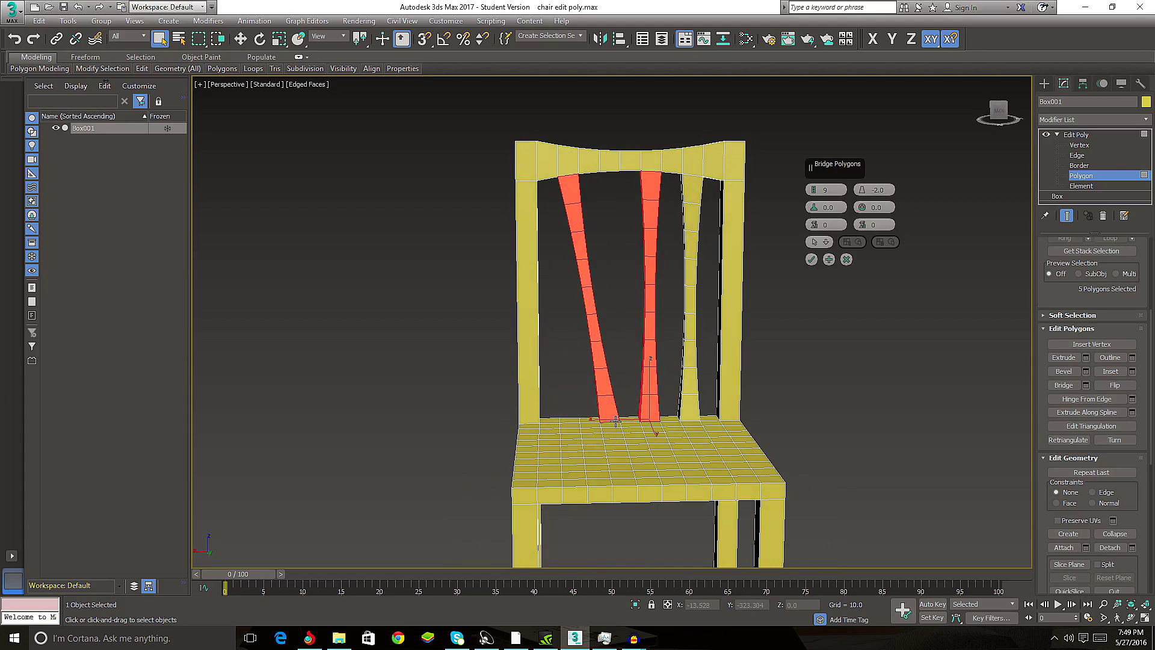
pyautogui.keyDown('alt'); pyautogui.click(614, 419); pyautogui.keyUp('alt')
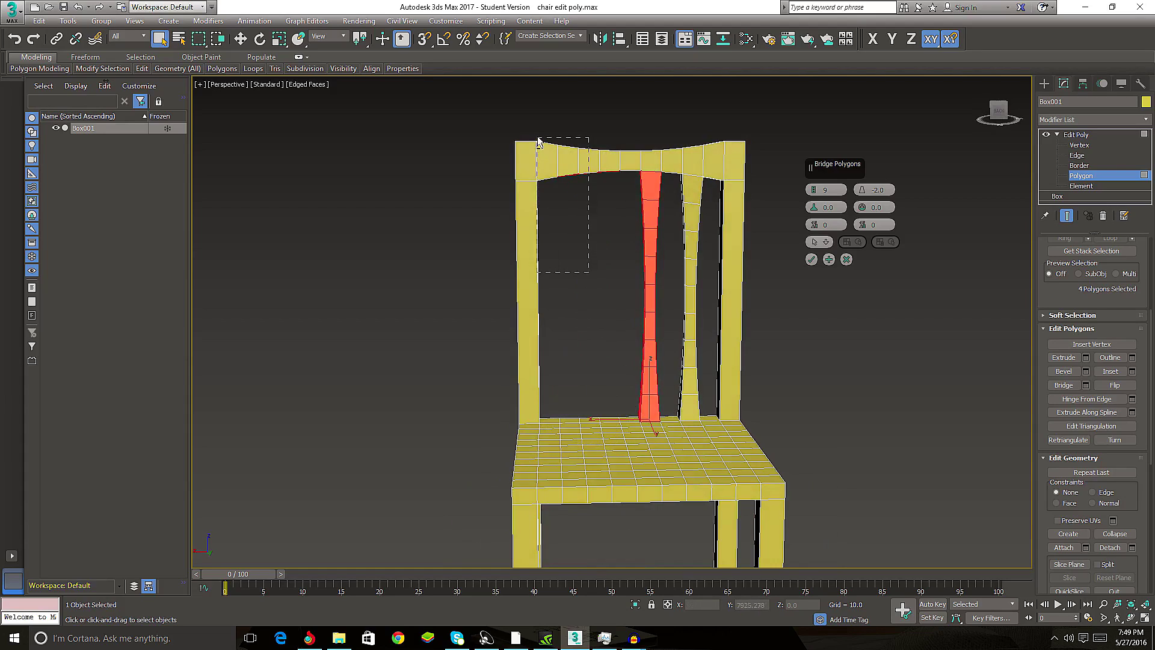
pyautogui.keyDown('alt'); pyautogui.moveTo(539, 141); pyautogui.dragTo(543, 142); pyautogui.keyUp('alt')
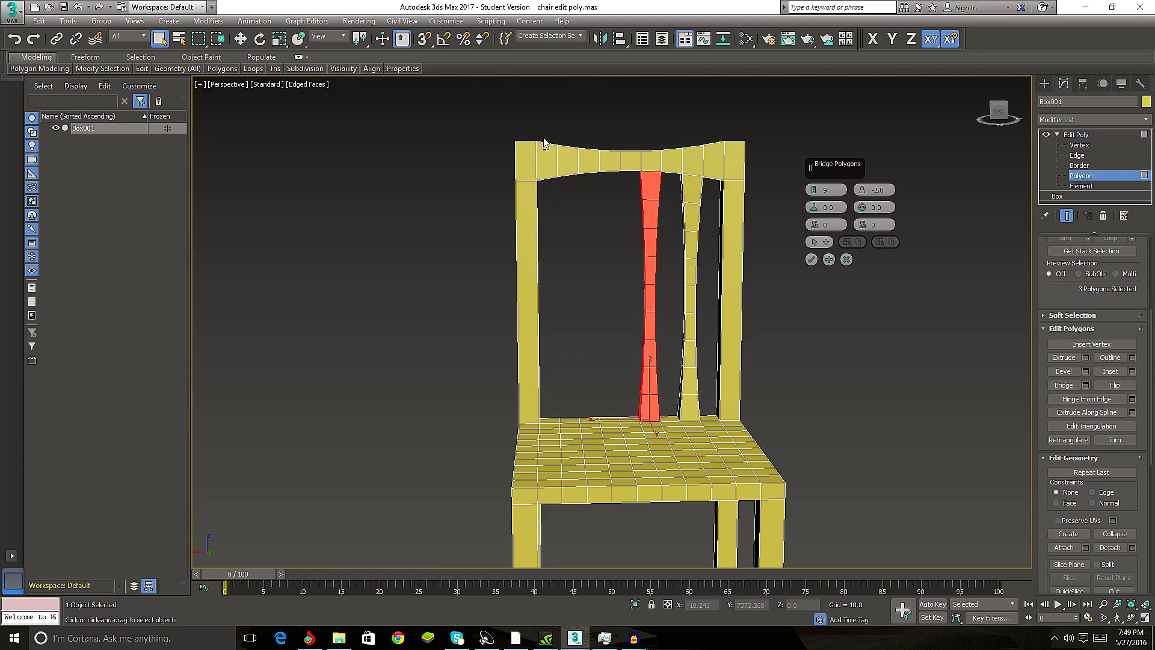
pyautogui.keyDown('ctrl'); pyautogui.click(611, 420); pyautogui.keyUp('ctrl')
pyautogui.keyDown('alt'); pyautogui.moveTo(611, 419); pyautogui.dragTo(646, 438, button='middle'); pyautogui.keyUp('alt')
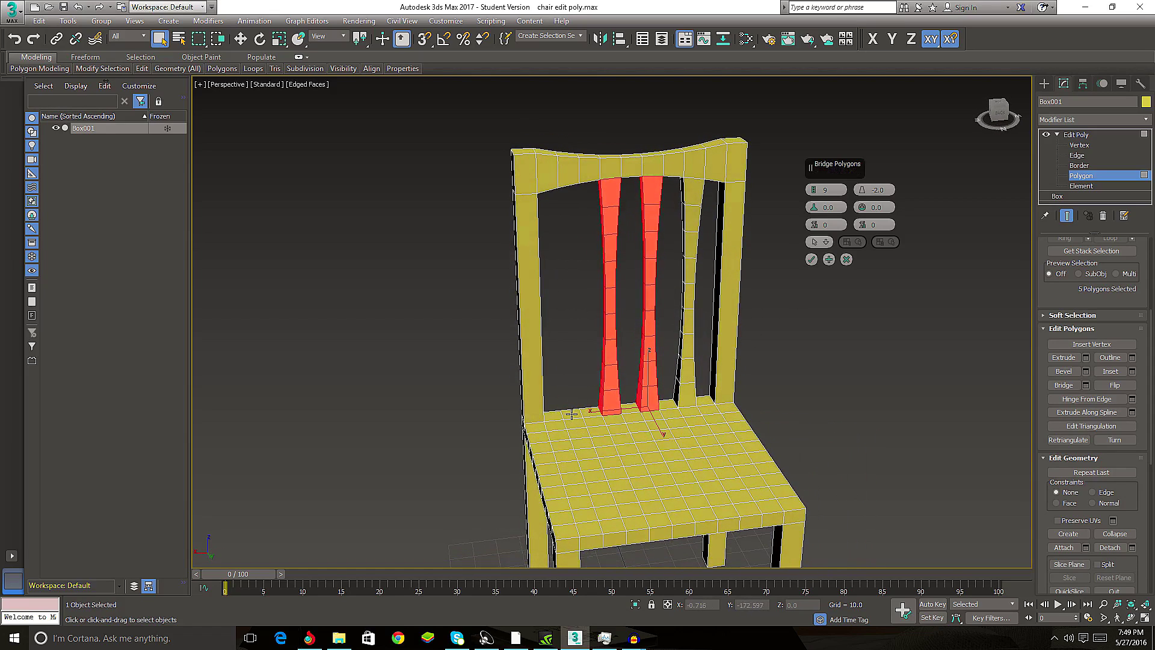
pyautogui.click(829, 259)
# - Undo the crossed slat bridges with Ctrl+Z, back to a single straight slat
pyautogui.moveTo(586, 362)
pyautogui.keyDown('alt'); pyautogui.mouseDown(button='middle')
pyautogui.moveTo(587, 377)
pyautogui.moveTo(573, 370)
pyautogui.mouseUp(button='middle'); pyautogui.keyUp('alt')
pyautogui.click(576, 398)
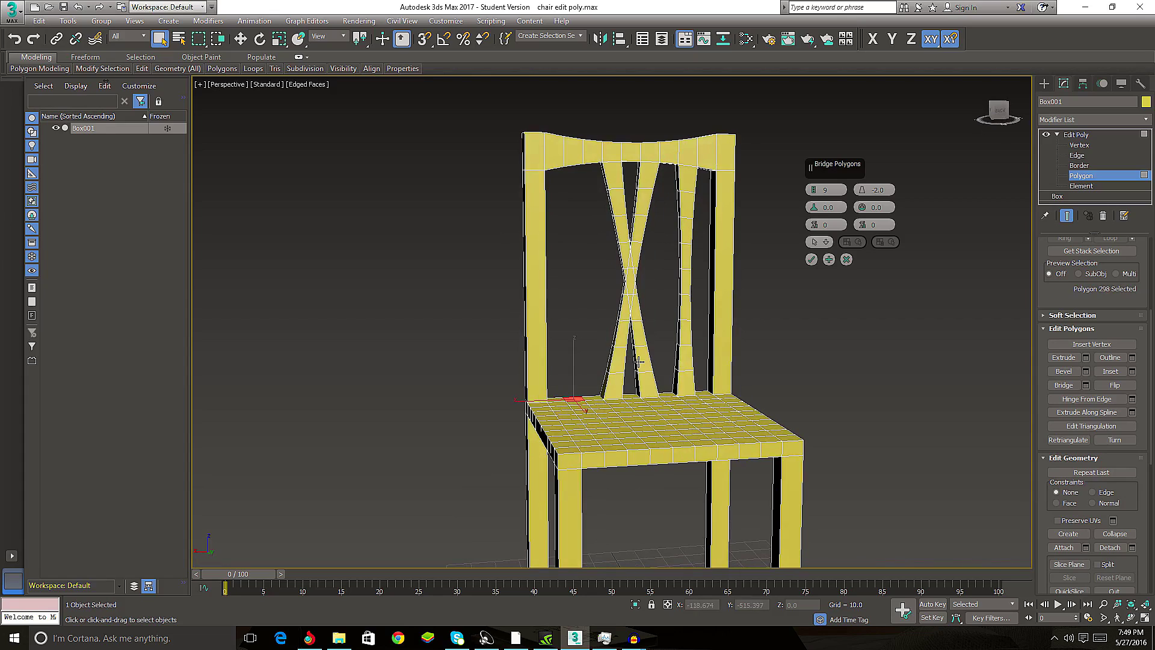
pyautogui.hotkey('ctrl', 'z')
pyautogui.hotkey('ctrl', 'y')
pyautogui.hotkey('ctrl', 'z')
pyautogui.moveTo(854, 280)
pyautogui.keyDown('alt'); pyautogui.mouseDown(button='middle')
pyautogui.moveTo(530, 423)
pyautogui.moveTo(766, 308)
pyautogui.mouseUp(button='middle'); pyautogui.keyUp('alt')
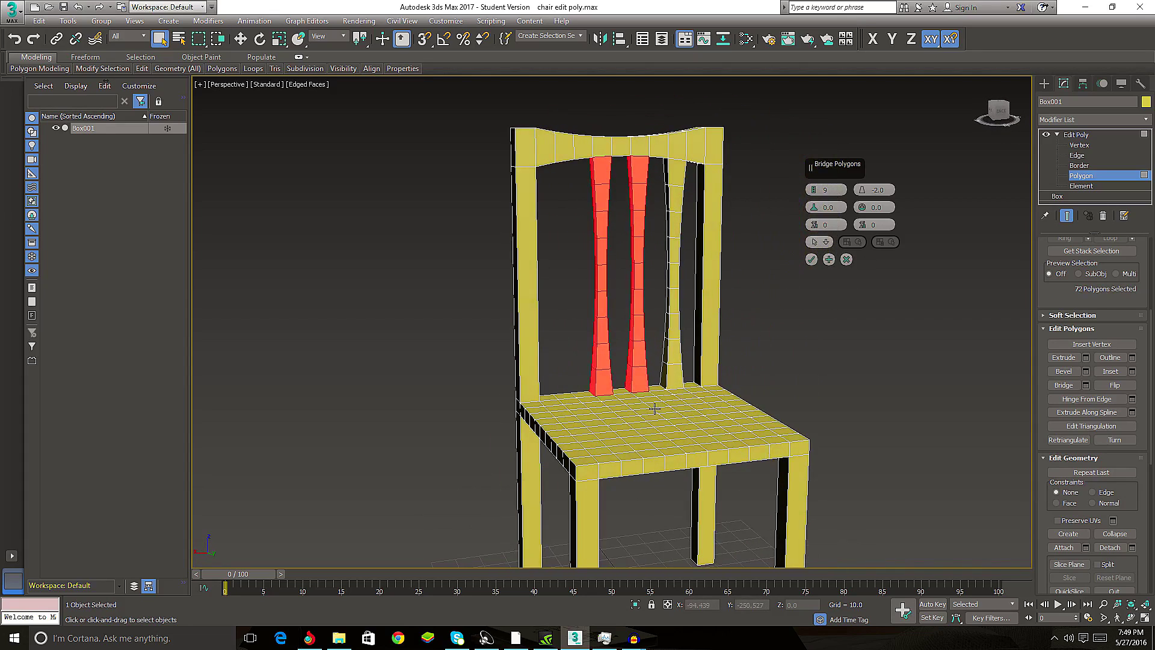
pyautogui.click(811, 259)
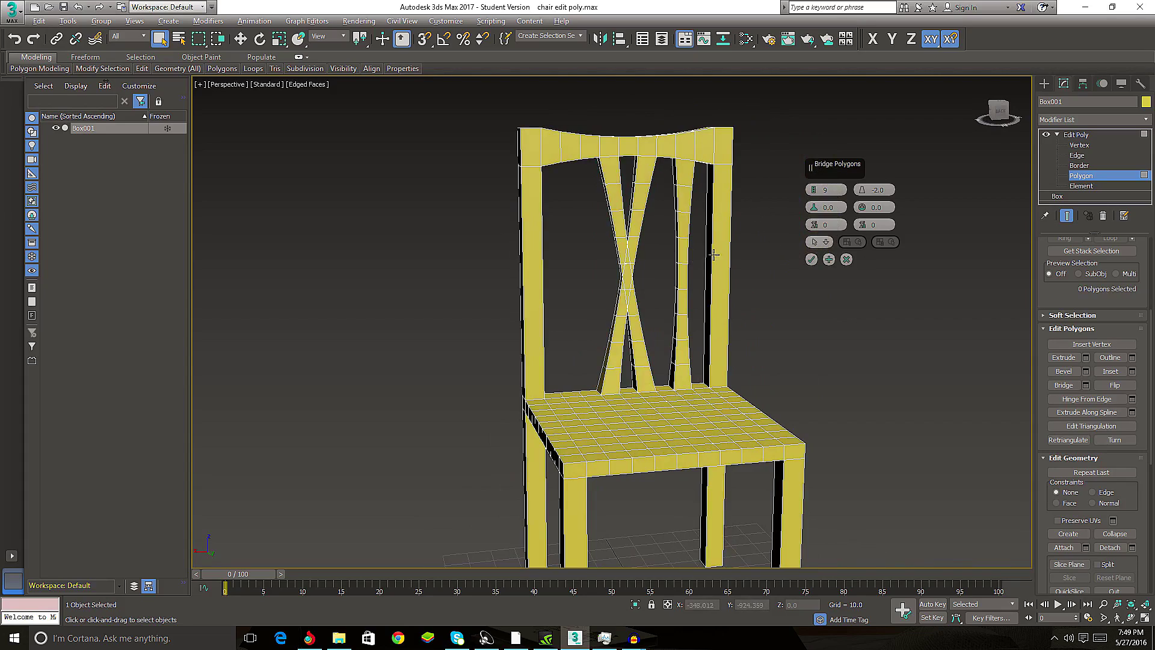
pyautogui.moveTo(618, 301)
pyautogui.keyDown('alt'); pyautogui.mouseDown(button='middle')
pyautogui.moveTo(658, 363)
pyautogui.moveTo(687, 290)
pyautogui.mouseUp(button='middle'); pyautogui.keyUp('alt')
pyautogui.hotkey('ctrl', 'z')
pyautogui.hotkey('ctrl', 'z')
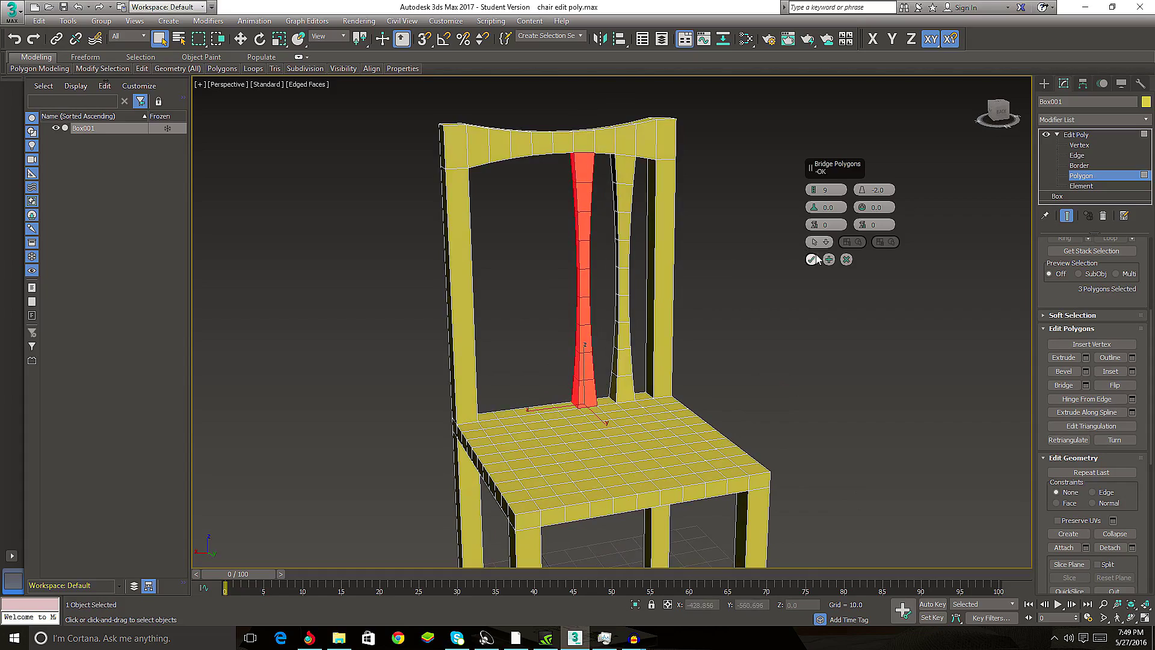
# - Apply the slat bridge and select a seat polygon for the next slat
pyautogui.click(828, 259)
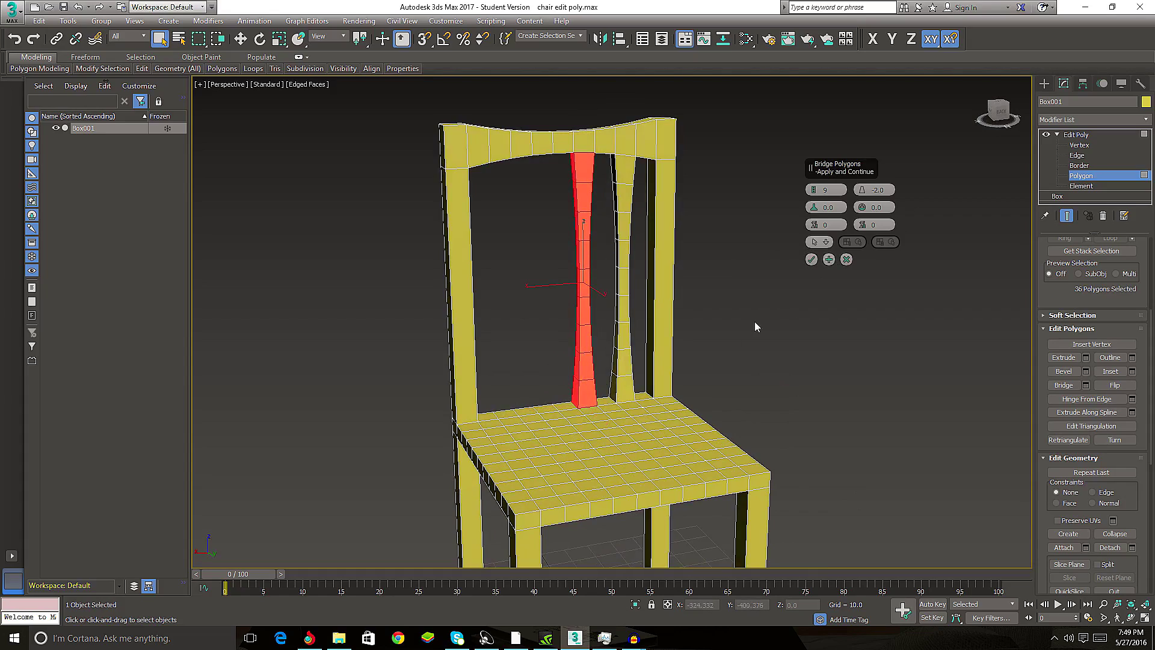
pyautogui.click(497, 265)
pyautogui.moveTo(496, 265)
pyautogui.keyDown('alt'); pyautogui.mouseDown(button='middle')
pyautogui.moveTo(536, 312)
pyautogui.moveTo(546, 423)
pyautogui.mouseUp(button='middle'); pyautogui.keyUp('alt')
pyautogui.click(546, 473)
pyautogui.scroll(3, 557, 432)
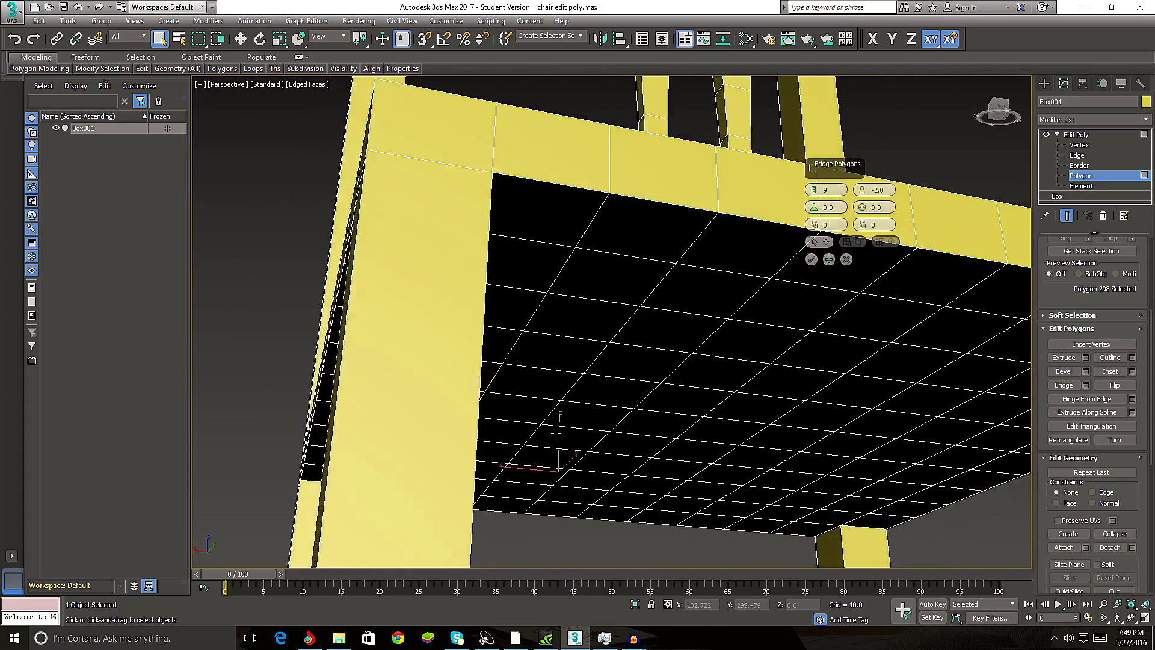
pyautogui.scroll(-3, 556, 432)
pyautogui.keyDown('alt'); pyautogui.moveTo(554, 464); pyautogui.dragTo(554, 433, button='middle'); pyautogui.keyUp('alt')
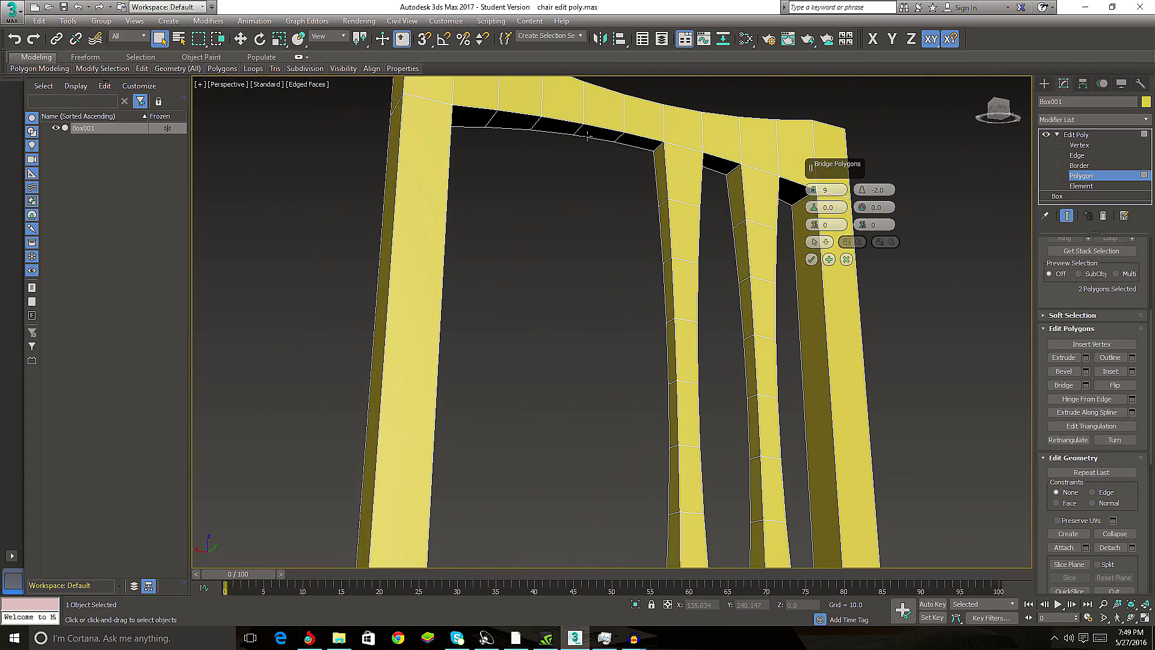
pyautogui.keyDown('alt'); pyautogui.moveTo(755, 315); pyautogui.dragTo(709, 387, button='middle'); pyautogui.keyUp('alt')
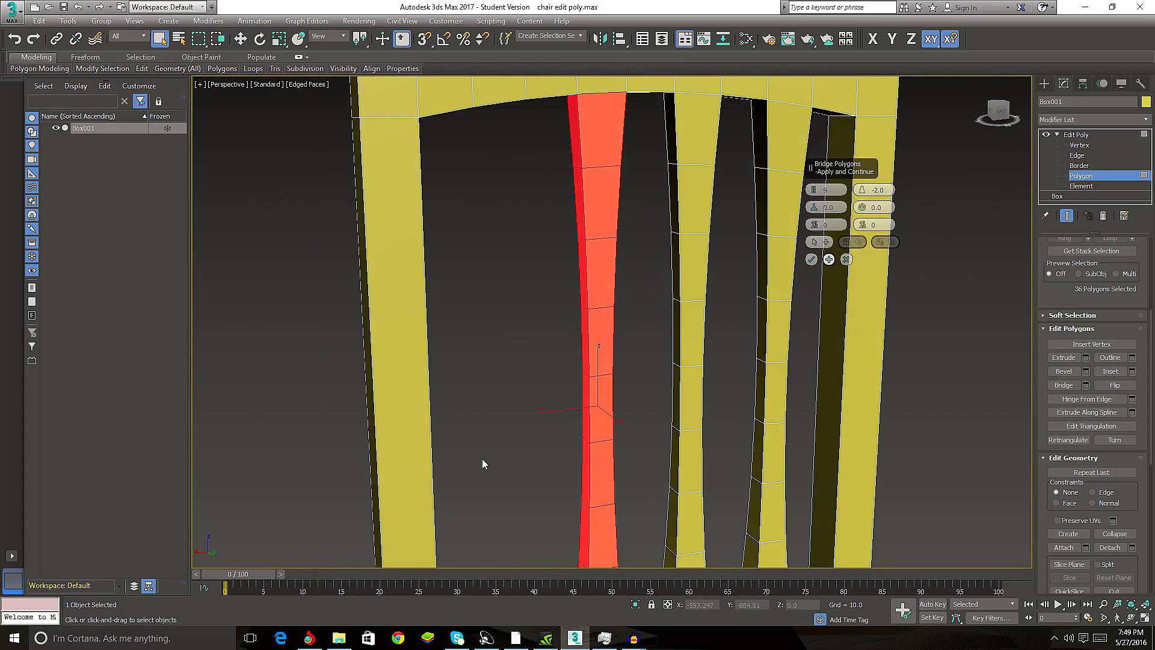
pyautogui.keyDown('alt'); pyautogui.moveTo(482, 464); pyautogui.dragTo(598, 478, button='middle'); pyautogui.keyUp('alt')
# - Pair a seat polygon with a top-rail polygon and commit the last tapered slat
pyautogui.click(588, 521)
pyautogui.keyDown('alt'); pyautogui.moveTo(587, 521); pyautogui.dragTo(581, 474, button='middle'); pyautogui.keyUp('alt')
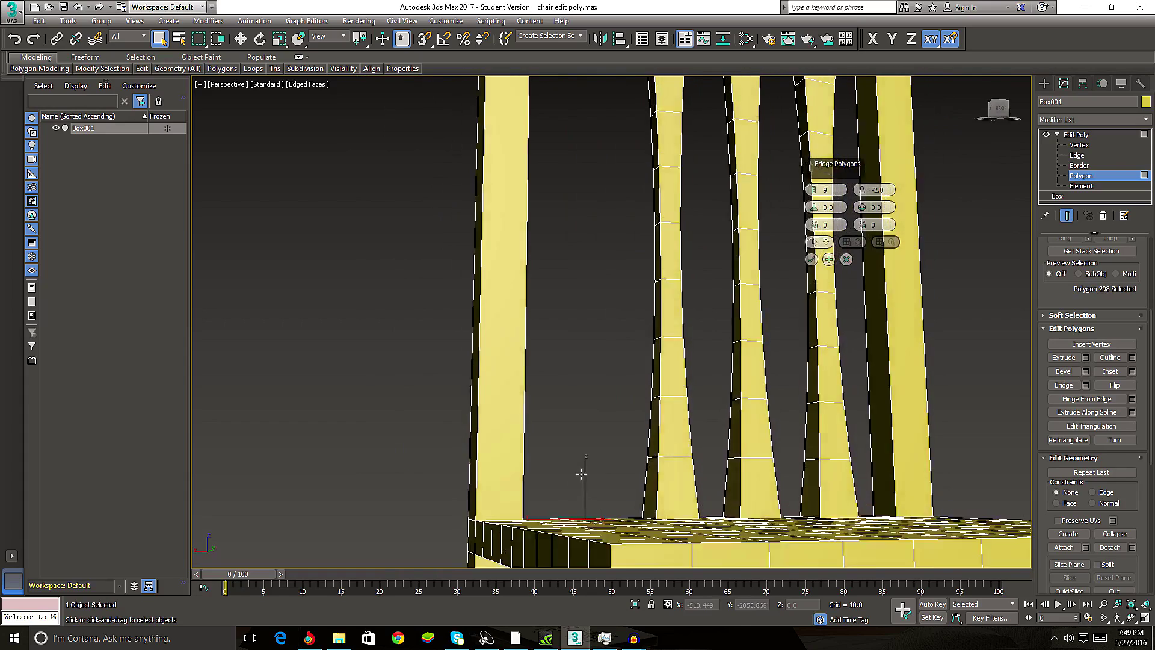
pyautogui.scroll(-5, 581, 475)
pyautogui.keyDown('alt'); pyautogui.moveTo(604, 420); pyautogui.dragTo(604, 234, button='middle'); pyautogui.keyUp('alt')
pyautogui.keyDown('ctrl'); pyautogui.click(592, 202); pyautogui.keyUp('ctrl')
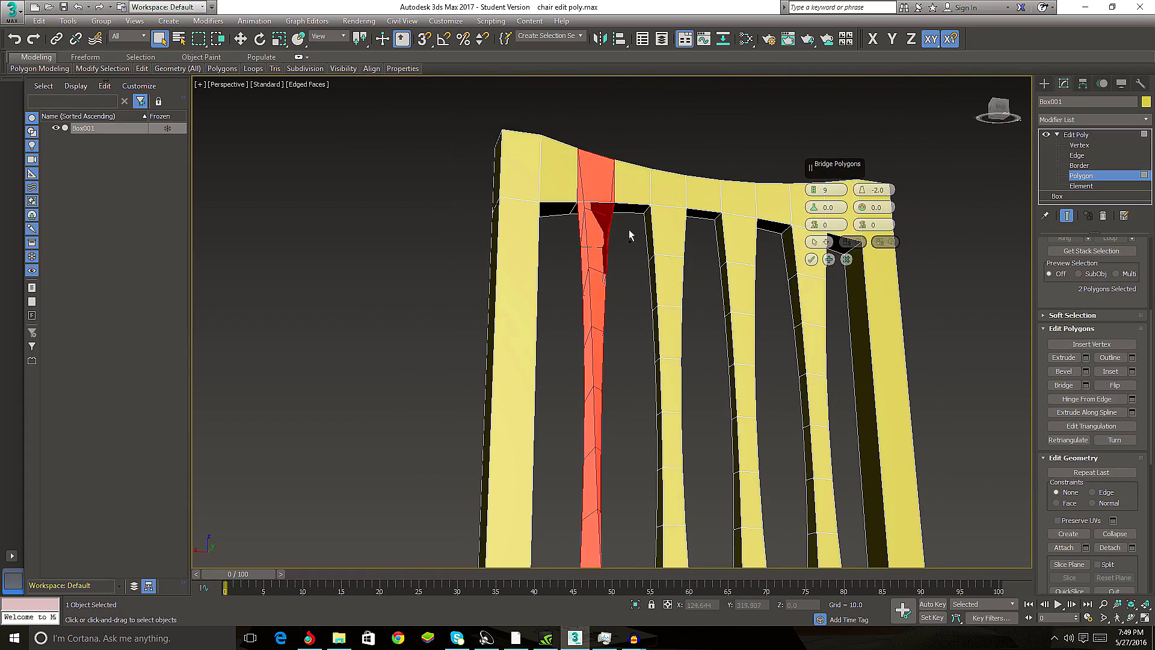
pyautogui.keyDown('ctrl'); pyautogui.click(595, 206); pyautogui.keyUp('ctrl')
pyautogui.keyDown('alt'); pyautogui.moveTo(685, 253); pyautogui.dragTo(633, 446, button='middle'); pyautogui.keyUp('alt')
pyautogui.scroll(-4, 634, 446)
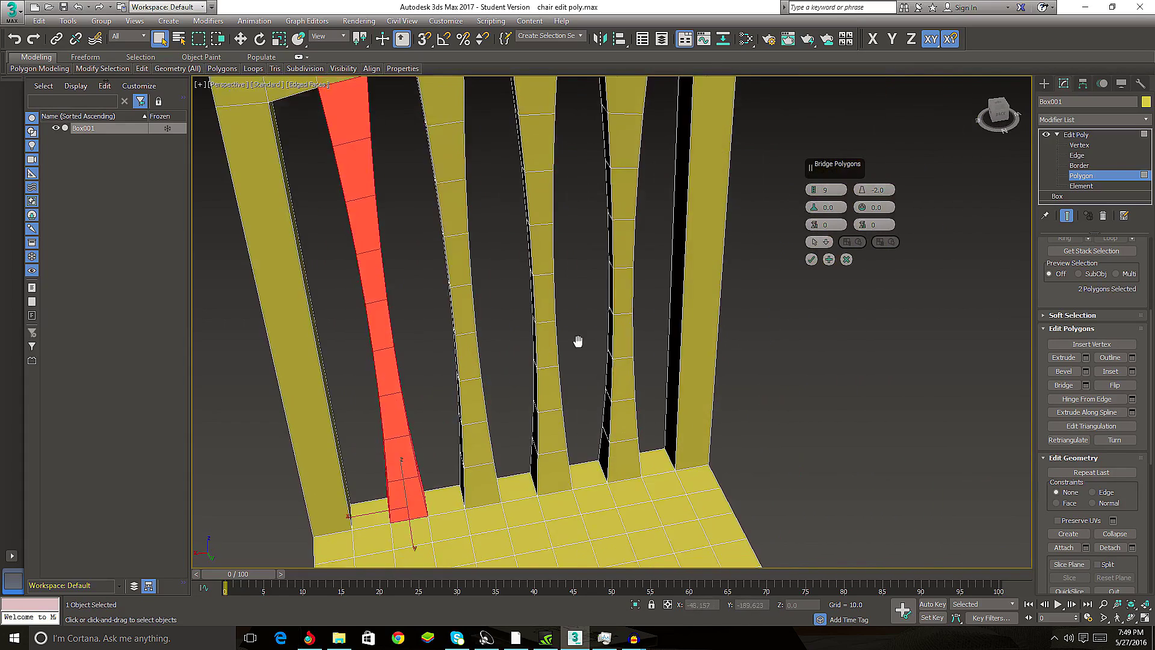
pyautogui.scroll(-5, 577, 338)
pyautogui.moveTo(577, 338)
pyautogui.keyDown('alt'); pyautogui.mouseDown(button='middle')
pyautogui.moveTo(607, 343)
pyautogui.moveTo(567, 348)
pyautogui.moveTo(587, 344)
pyautogui.mouseUp(button='middle'); pyautogui.keyUp('alt')
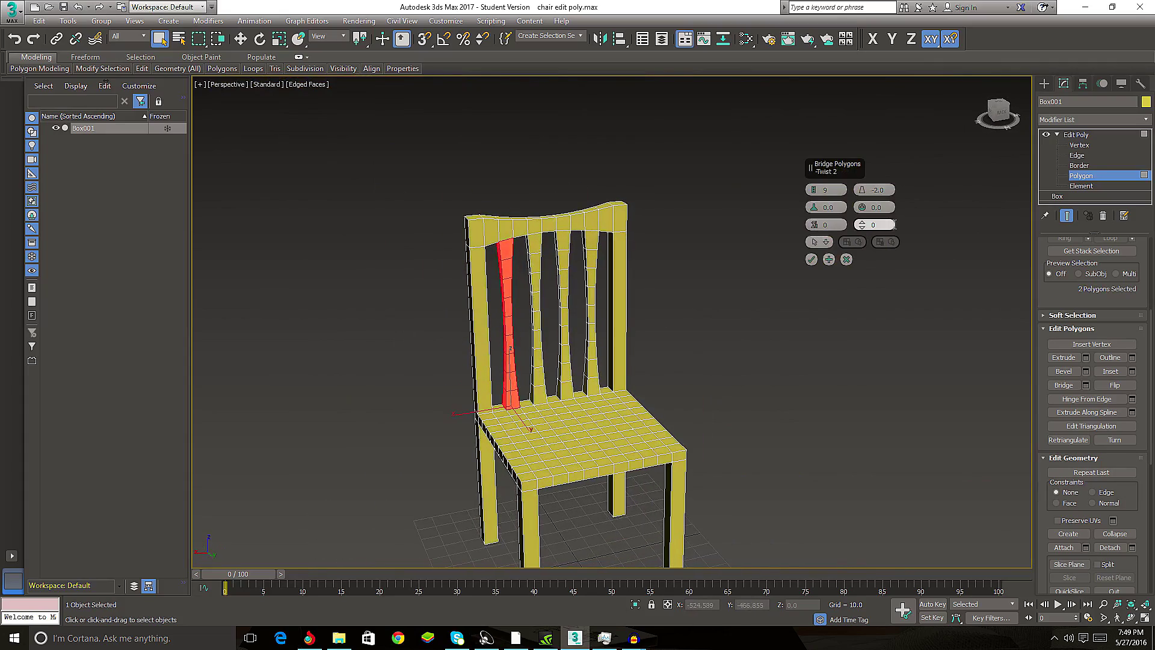
pyautogui.click(811, 260)
# - Clear the selection and orbit to review the finished row of back slats
pyautogui.click(715, 349)
pyautogui.moveTo(715, 349)
pyautogui.keyDown('alt'); pyautogui.mouseDown(button='middle')
pyautogui.moveTo(576, 436)
pyautogui.moveTo(595, 348)
pyautogui.moveTo(631, 394)
pyautogui.moveTo(606, 411)
pyautogui.moveTo(572, 405)
pyautogui.moveTo(608, 359)
pyautogui.moveTo(709, 374)
pyautogui.mouseUp(button='middle'); pyautogui.keyUp('alt')
pyautogui.scroll(3, 614, 373)
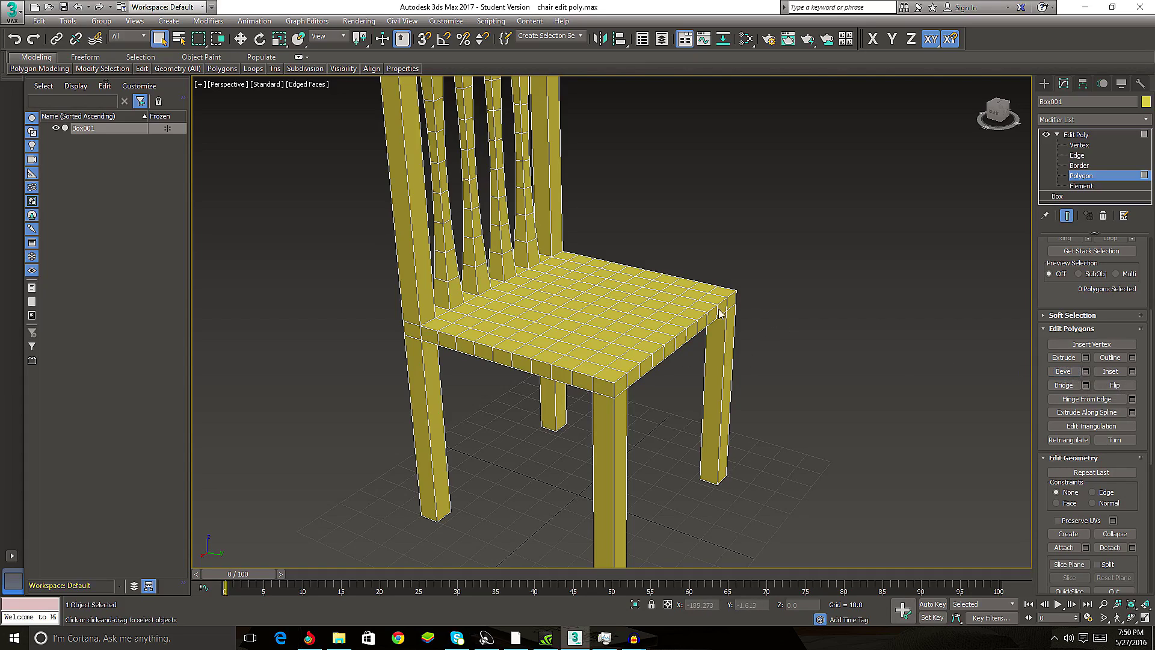
pyautogui.moveTo(464, 276)
pyautogui.keyDown('alt'); pyautogui.mouseDown(button='middle')
pyautogui.moveTo(421, 289)
pyautogui.moveTo(429, 276)
pyautogui.mouseUp(button='middle'); pyautogui.keyUp('alt')
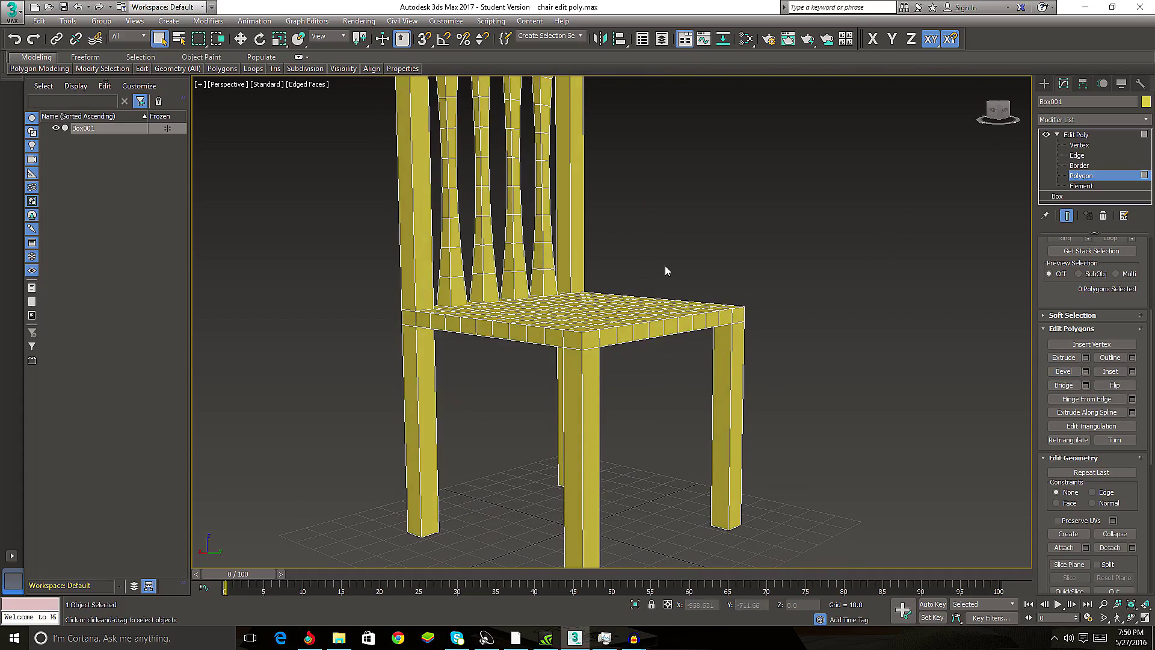
pyautogui.keyDown('alt'); pyautogui.moveTo(516, 212); pyautogui.dragTo(758, 319, button='middle'); pyautogui.keyUp('alt')
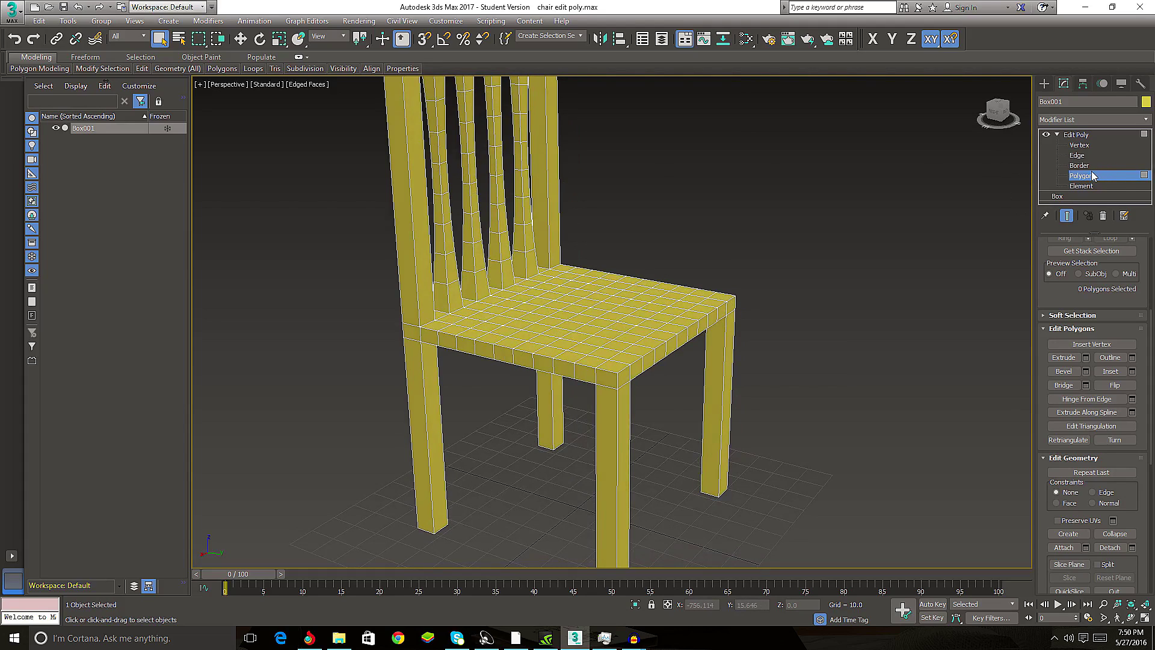
# - At Edge level, select edges along both back posts and start Connect
pyautogui.click(1077, 156)
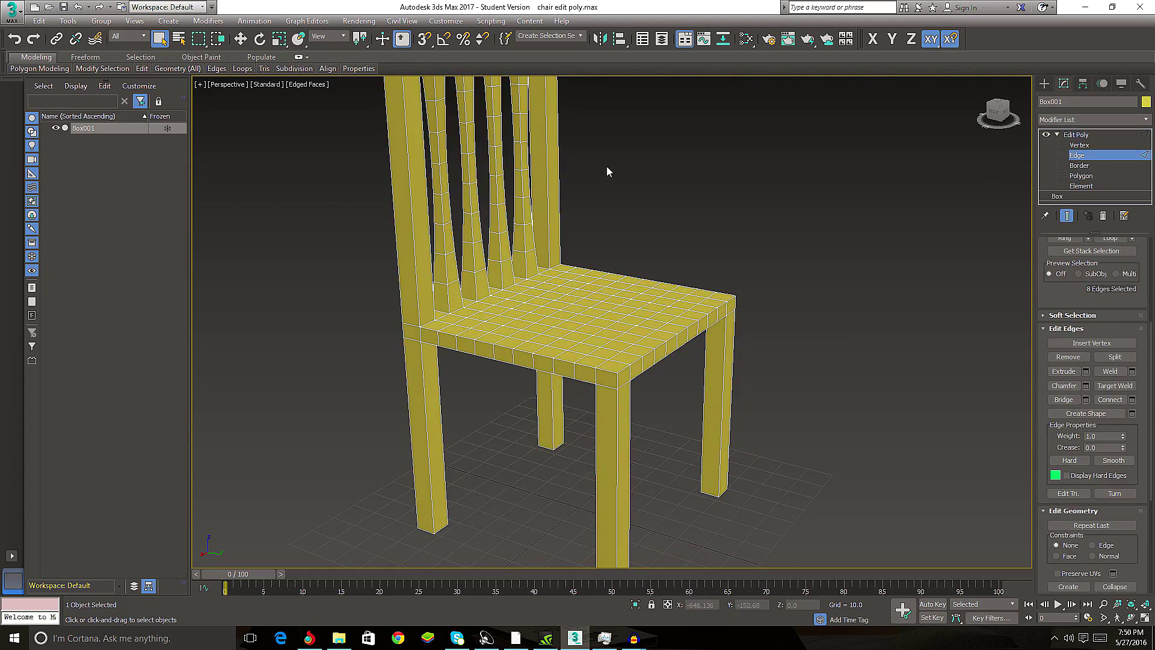
pyautogui.click(578, 162)
pyautogui.keyDown('alt'); pyautogui.moveTo(634, 185); pyautogui.dragTo(634, 171, button='middle'); pyautogui.keyUp('alt')
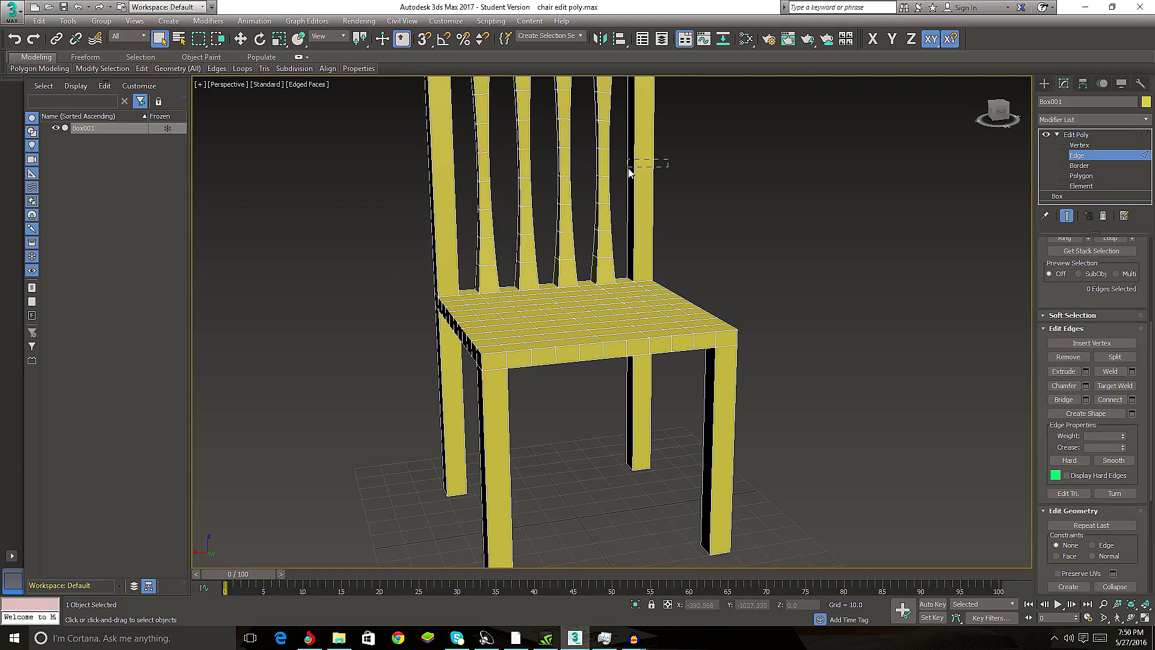
pyautogui.moveTo(629, 173); pyautogui.dragTo(627, 176)
pyautogui.moveTo(462, 195); pyautogui.dragTo(475, 196)
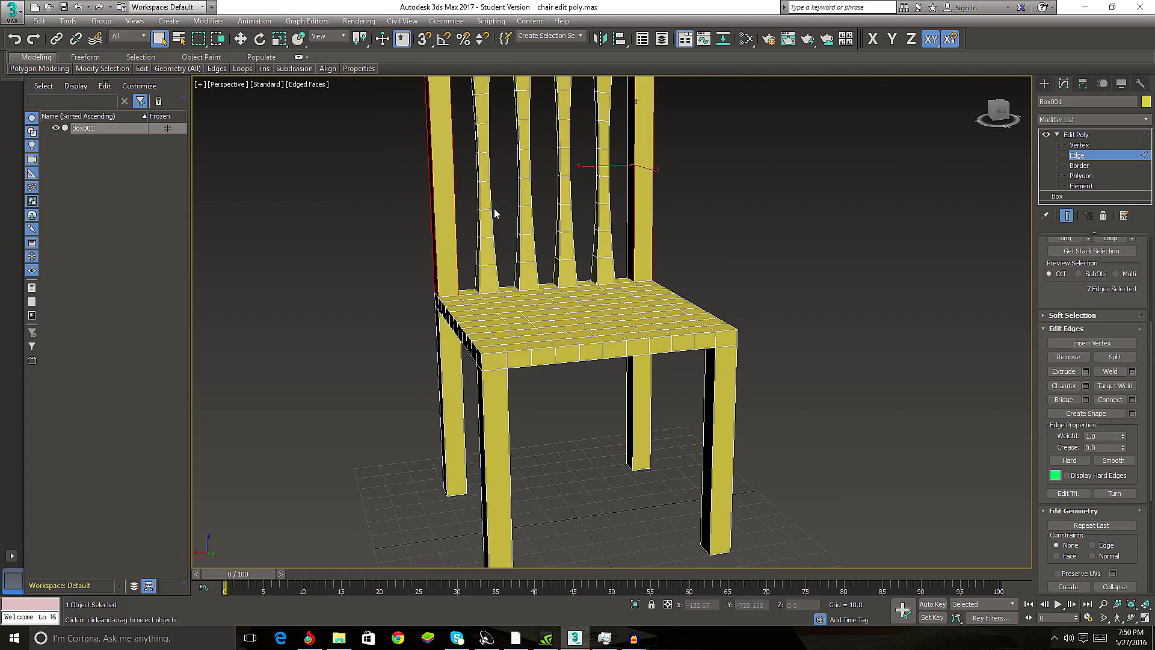
pyautogui.keyDown('alt'); pyautogui.moveTo(492, 214); pyautogui.dragTo(516, 194, button='middle'); pyautogui.keyUp('alt')
pyautogui.rightClick(516, 193)
pyautogui.click(410, 235)
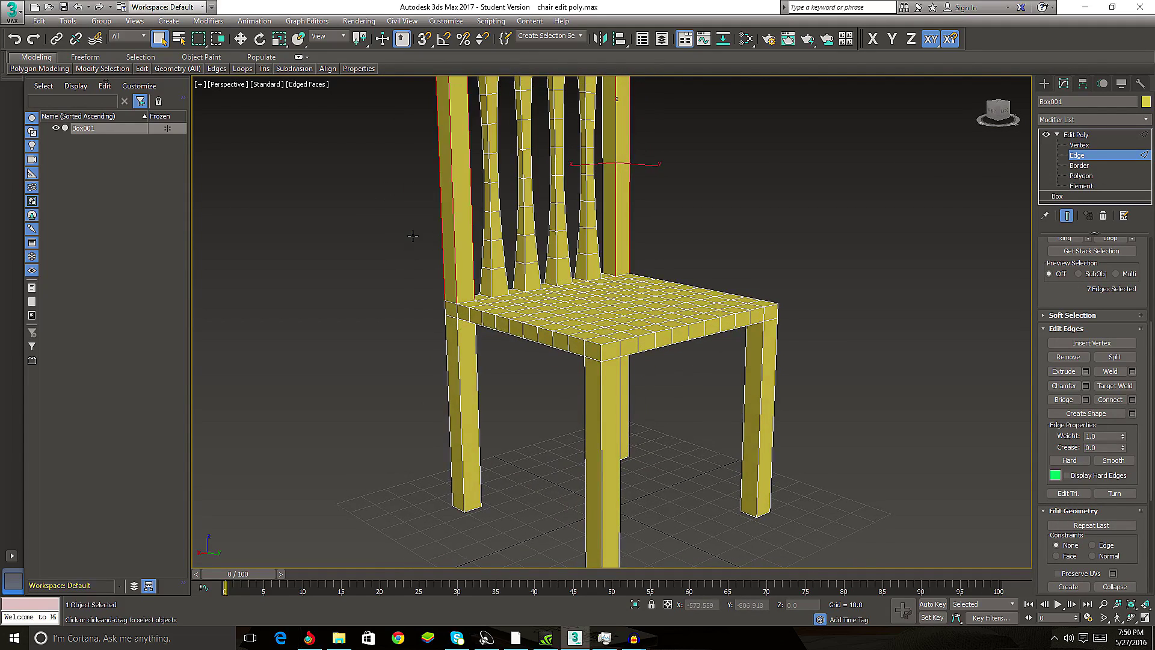
# - Set the Connect segments to 2 across the back posts
pyautogui.moveTo(644, 228)
pyautogui.keyDown('alt'); pyautogui.mouseDown(button='middle')
pyautogui.moveTo(610, 273)
pyautogui.moveTo(610, 243)
pyautogui.moveTo(666, 255)
pyautogui.moveTo(613, 281)
pyautogui.mouseUp(button='middle'); pyautogui.keyUp('alt')
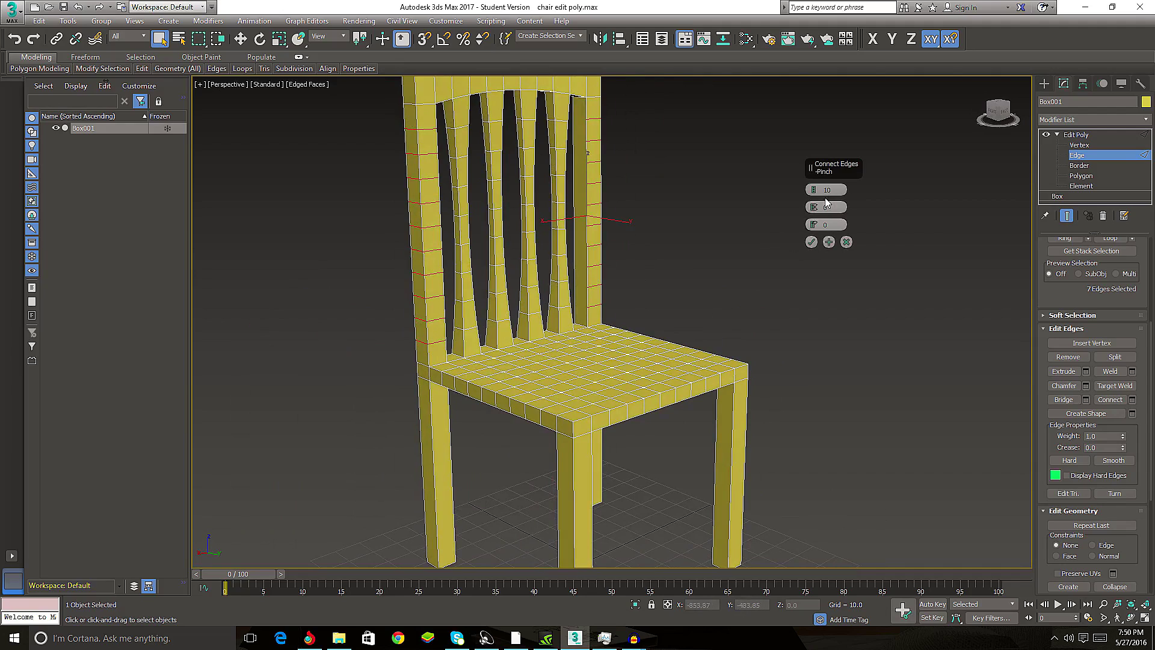
pyautogui.moveTo(827, 189); pyautogui.dragTo(827, 208)
pyautogui.moveTo(662, 289)
pyautogui.keyDown('alt'); pyautogui.mouseDown(button='middle')
pyautogui.moveTo(586, 305)
pyautogui.moveTo(607, 288)
pyautogui.mouseUp(button='middle'); pyautogui.keyUp('alt')
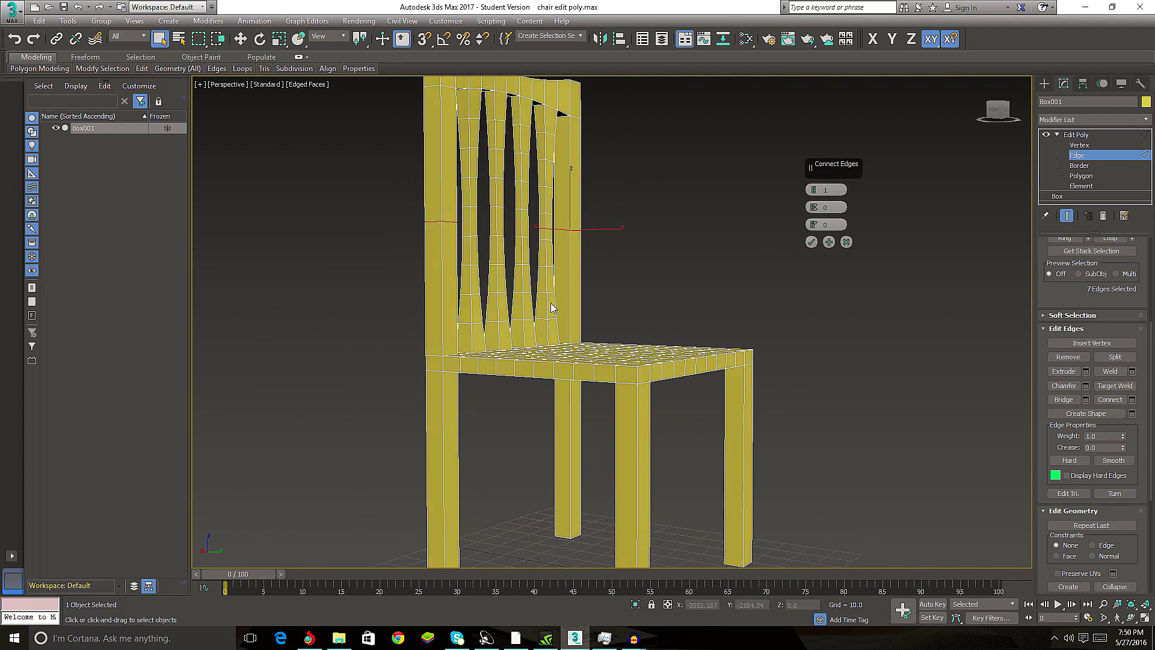
pyautogui.scroll(3, 607, 289)
pyautogui.scroll(2, 607, 288)
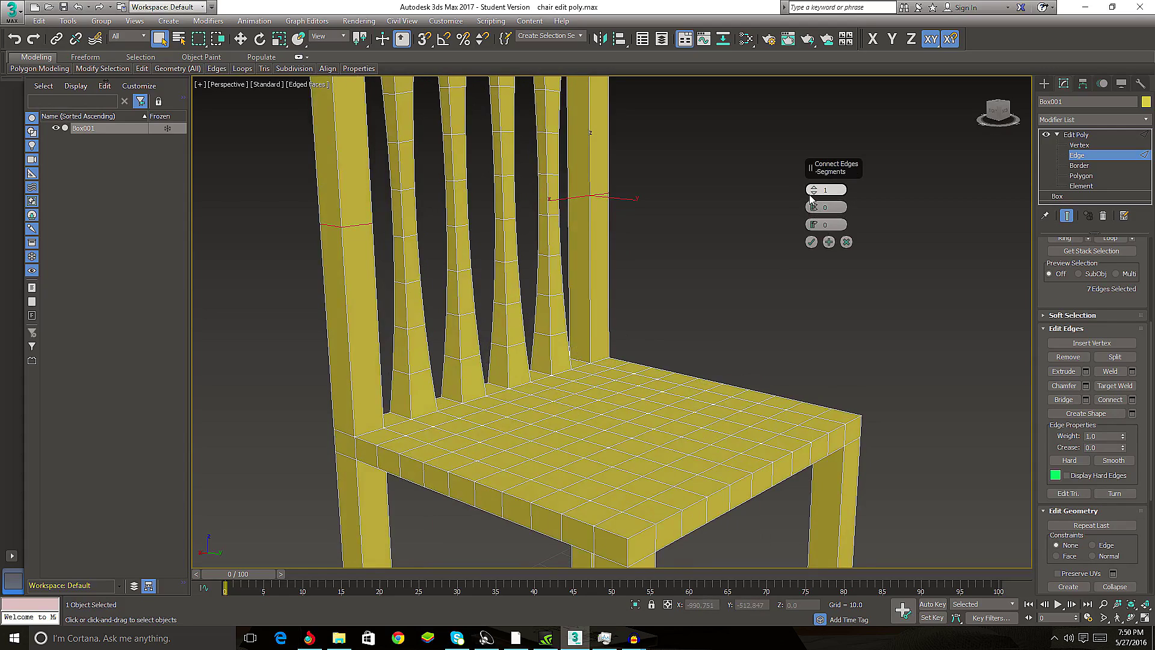
pyautogui.moveTo(815, 191); pyautogui.dragTo(848, 341)
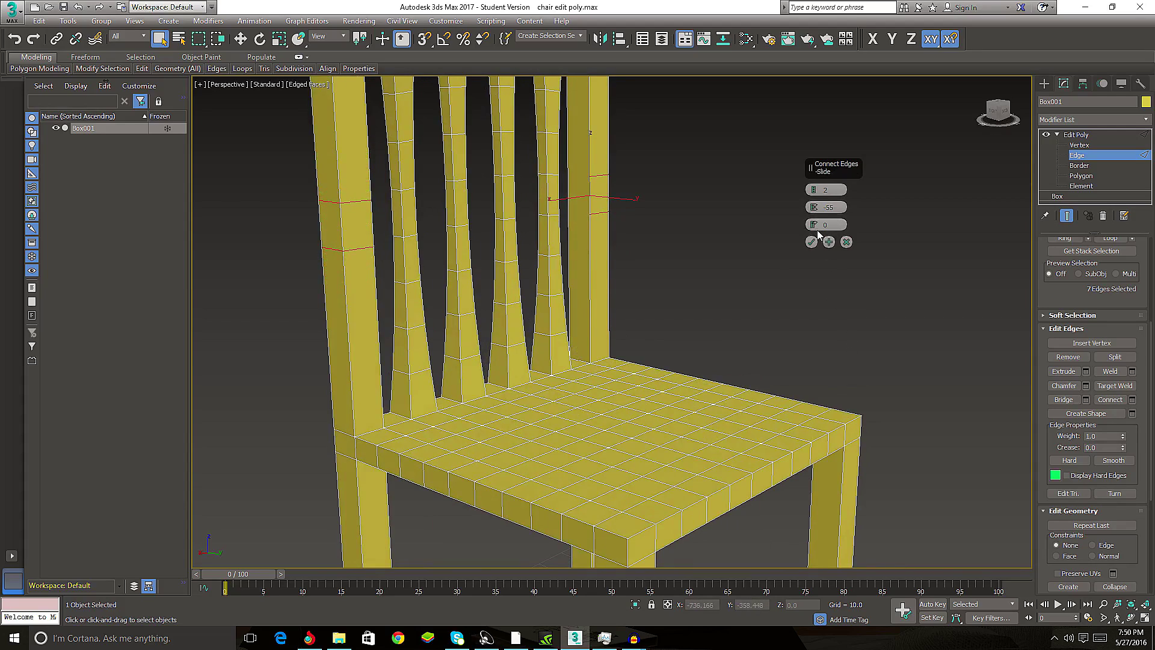
# - Slide the two new edges to armrest height, pinch them together and commit
pyautogui.moveTo(817, 230)
pyautogui.mouseDown()
pyautogui.moveTo(847, 20)
pyautogui.moveTo(852, 47)
pyautogui.mouseUp()
pyautogui.moveTo(552, 325)
pyautogui.keyDown('alt'); pyautogui.mouseDown(button='middle')
pyautogui.moveTo(450, 322)
pyautogui.moveTo(584, 307)
pyautogui.moveTo(692, 265)
pyautogui.mouseUp(button='middle'); pyautogui.keyUp('alt')
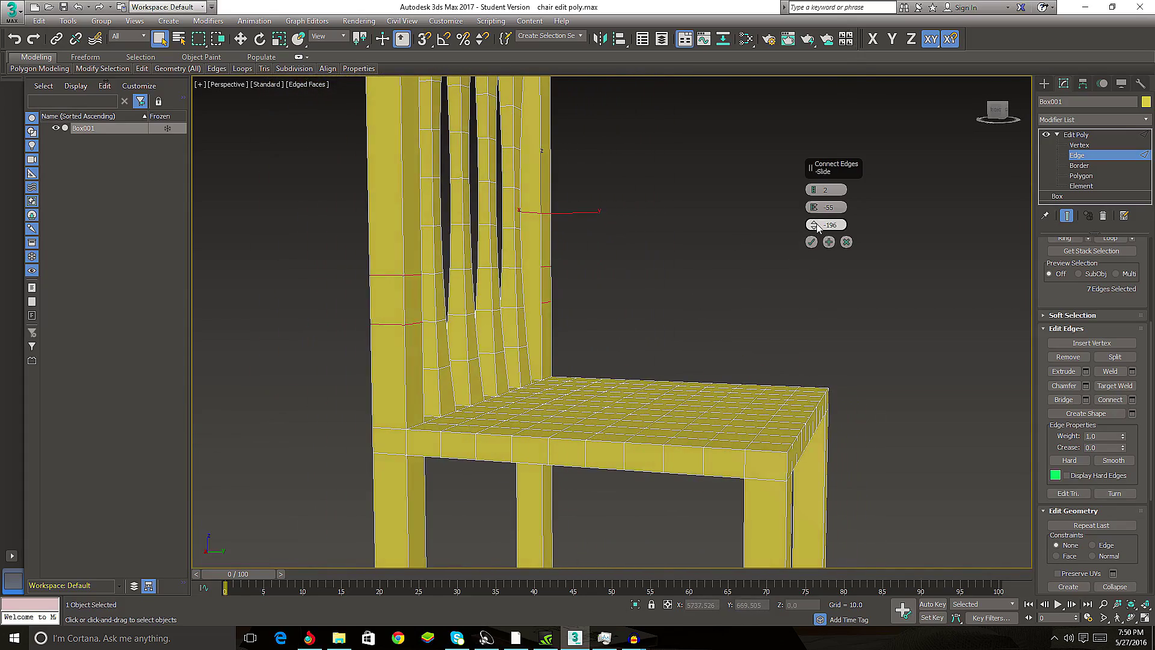
pyautogui.moveTo(817, 227); pyautogui.dragTo(820, 93)
pyautogui.moveTo(826, 207); pyautogui.dragTo(825, 225)
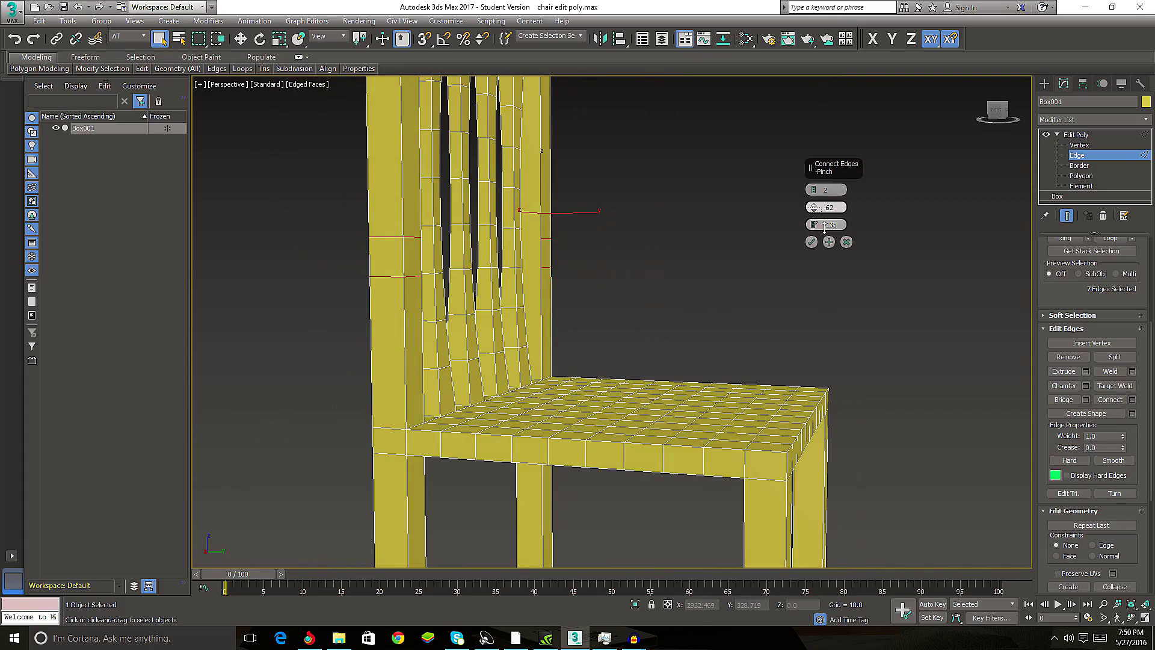
pyautogui.click(811, 242)
pyautogui.moveTo(813, 245)
pyautogui.keyDown('alt'); pyautogui.mouseDown(button='middle')
pyautogui.moveTo(667, 331)
pyautogui.moveTo(767, 324)
pyautogui.moveTo(744, 304)
pyautogui.moveTo(781, 291)
pyautogui.mouseUp(button='middle'); pyautogui.keyUp('alt')
# - Select a face on each back post and bevel them forward about 70 into armrests
pyautogui.click(1080, 175)
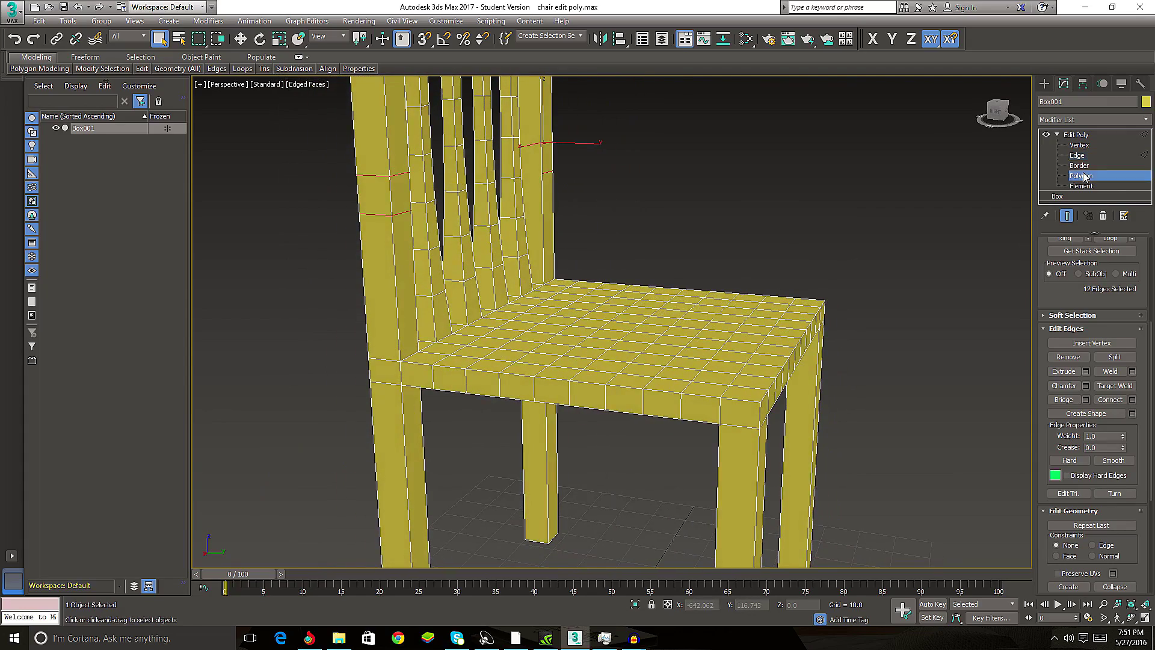
pyautogui.click(400, 194)
pyautogui.moveTo(399, 194)
pyautogui.keyDown('alt'); pyautogui.mouseDown(button='middle')
pyautogui.moveTo(615, 193)
pyautogui.moveTo(694, 207)
pyautogui.moveTo(550, 191)
pyautogui.mouseUp(button='middle'); pyautogui.keyUp('alt')
pyautogui.keyDown('ctrl'); pyautogui.click(636, 172); pyautogui.keyUp('ctrl')
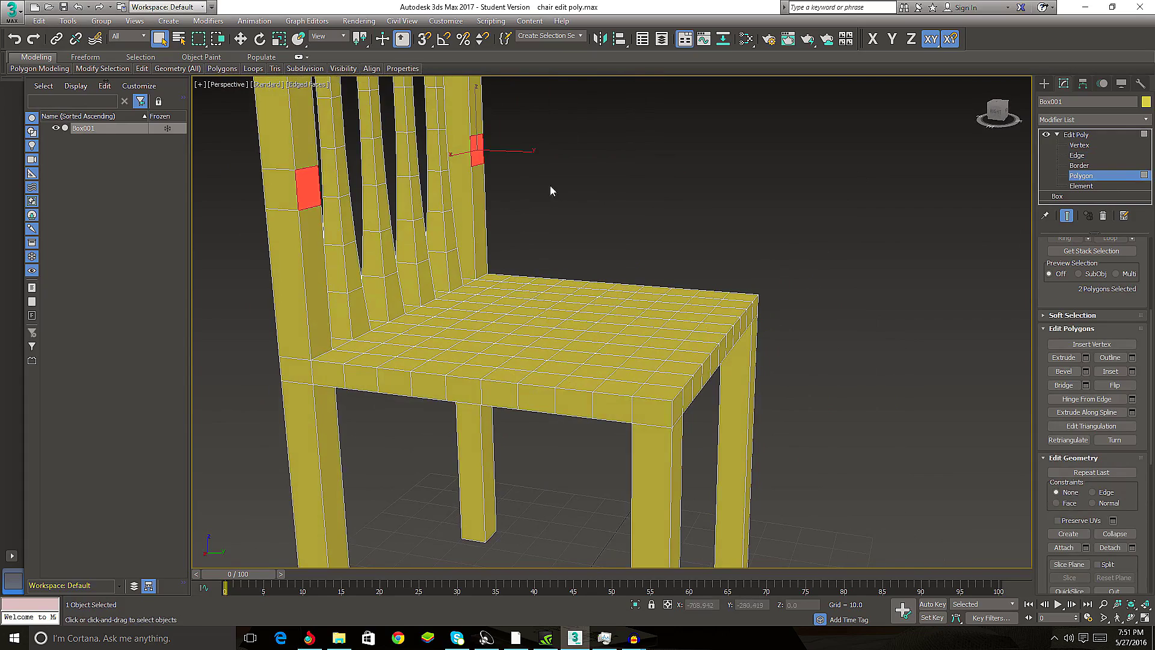
pyautogui.rightClick(493, 151)
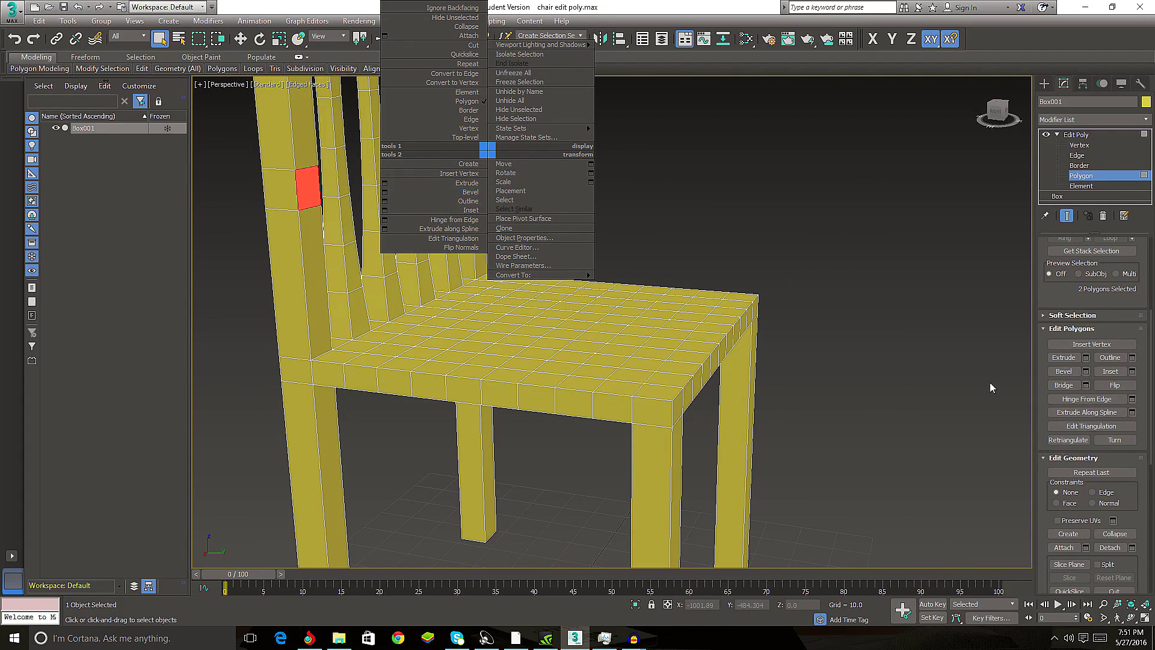
pyautogui.click(384, 194)
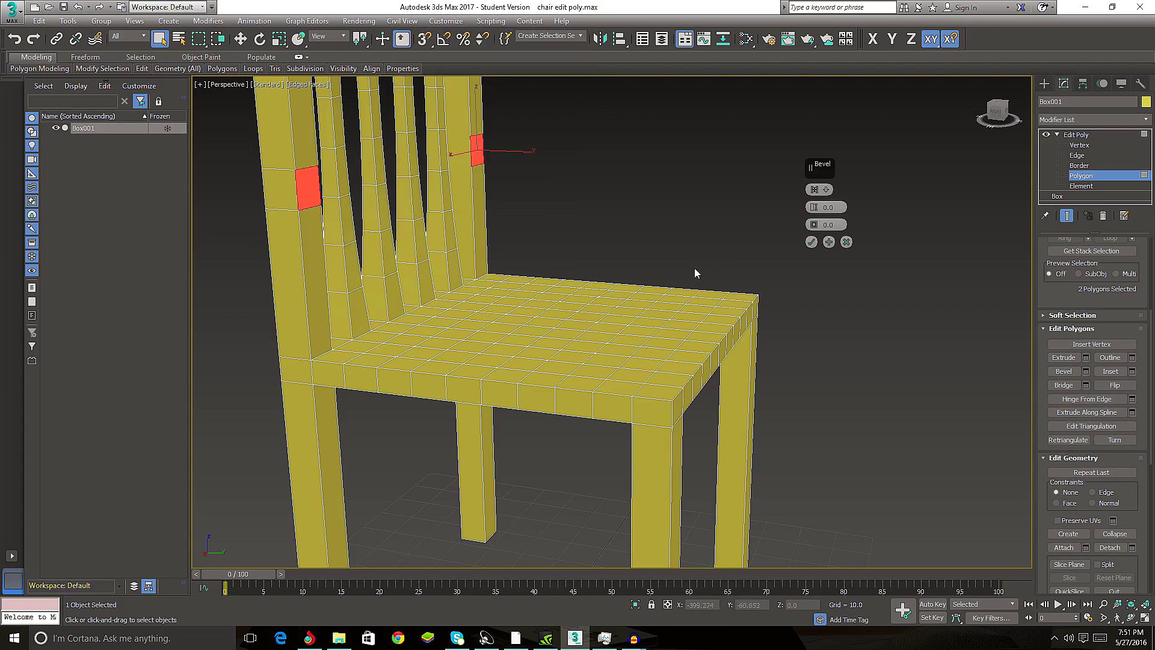
pyautogui.keyDown('alt'); pyautogui.moveTo(694, 268); pyautogui.dragTo(686, 314, button='middle'); pyautogui.keyUp('alt')
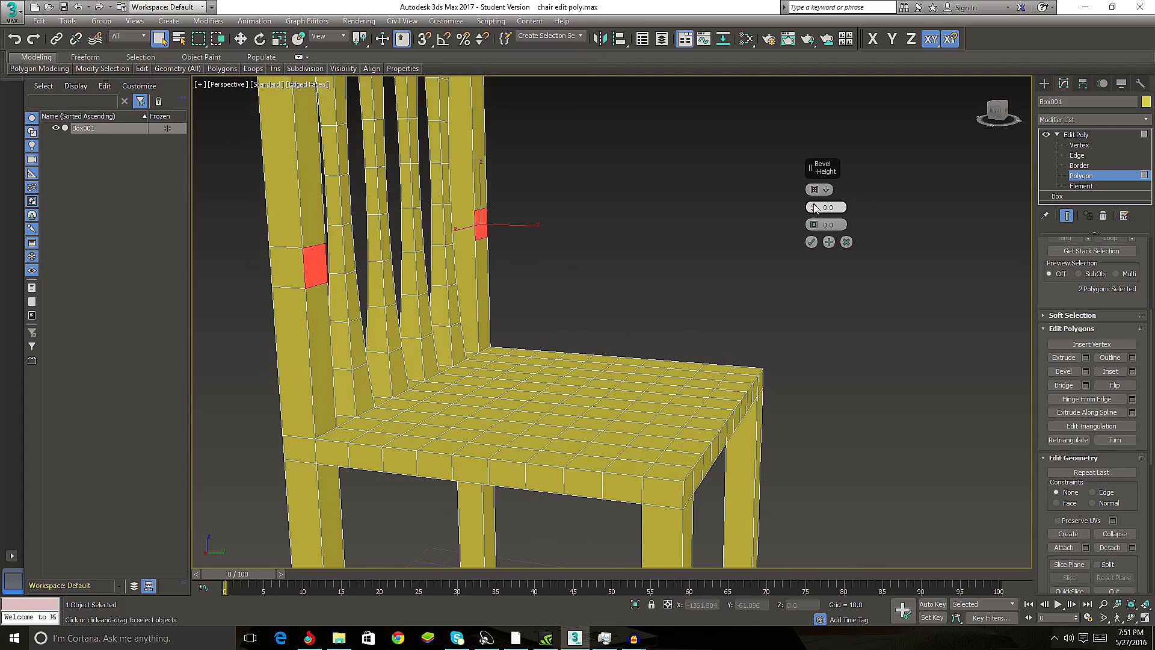
pyautogui.moveTo(815, 207)
pyautogui.mouseDown()
pyautogui.moveTo(789, 583)
pyautogui.moveTo(808, 511)
pyautogui.mouseUp()
pyautogui.keyDown('alt'); pyautogui.moveTo(808, 511); pyautogui.dragTo(807, 535, button='middle'); pyautogui.keyUp('alt')
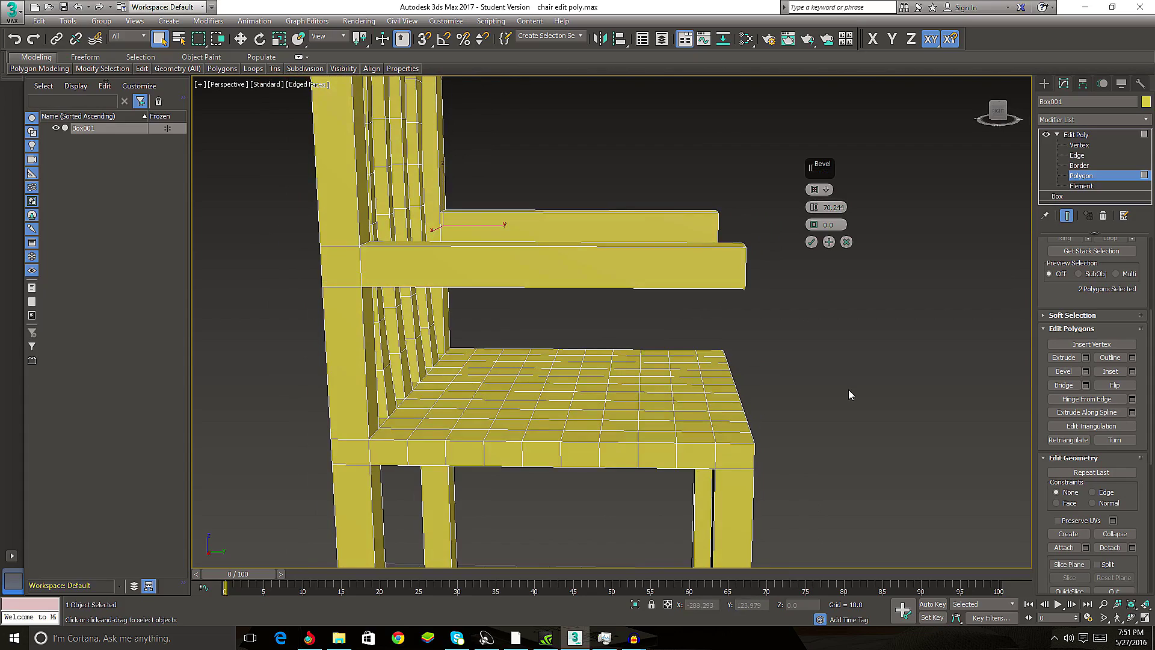
# - Check the armrests in the front and left views and test an outline amount
pyautogui.press('f')
pyautogui.moveTo(839, 390)
pyautogui.mouseDown(button='middle')
pyautogui.moveTo(641, 457)
pyautogui.moveTo(666, 451)
pyautogui.mouseUp(button='middle')
pyautogui.press('l')
pyautogui.scroll(2, 647, 330)
pyautogui.moveTo(647, 329); pyautogui.dragTo(651, 389, button='middle')
pyautogui.press('f')
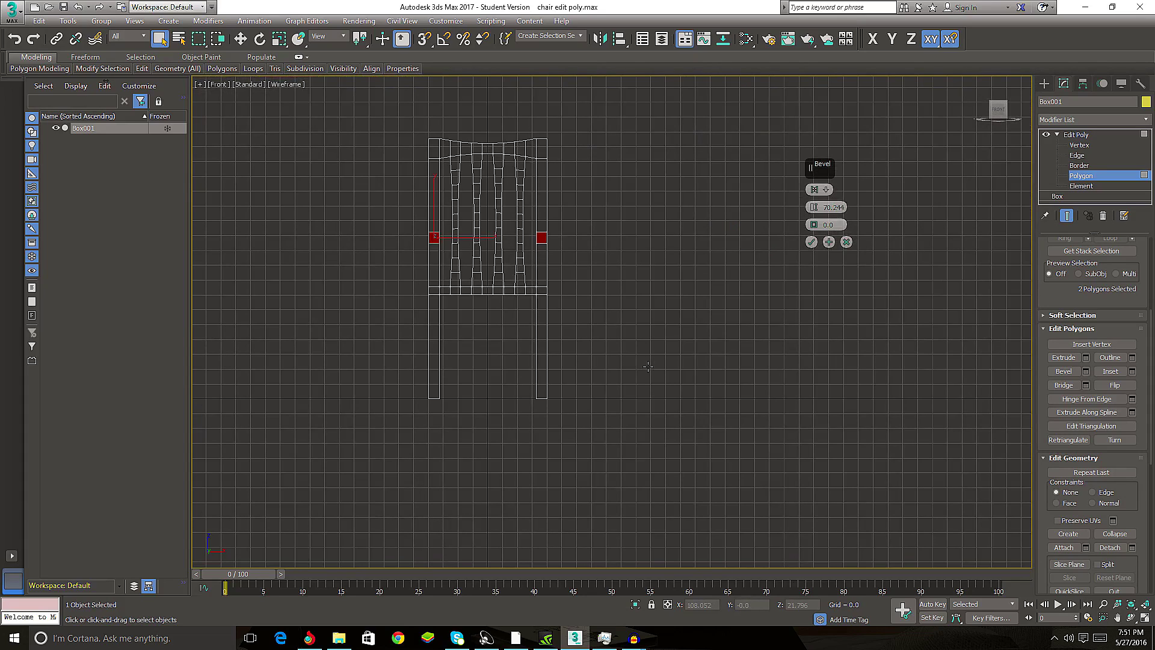
pyautogui.press('l')
pyautogui.moveTo(604, 361)
pyautogui.mouseDown(button='middle')
pyautogui.moveTo(620, 382)
pyautogui.moveTo(668, 381)
pyautogui.mouseUp(button='middle')
pyautogui.scroll(2, 632, 381)
pyautogui.moveTo(814, 224)
pyautogui.mouseDown()
pyautogui.moveTo(810, 190)
pyautogui.moveTo(816, 238)
pyautogui.mouseUp()
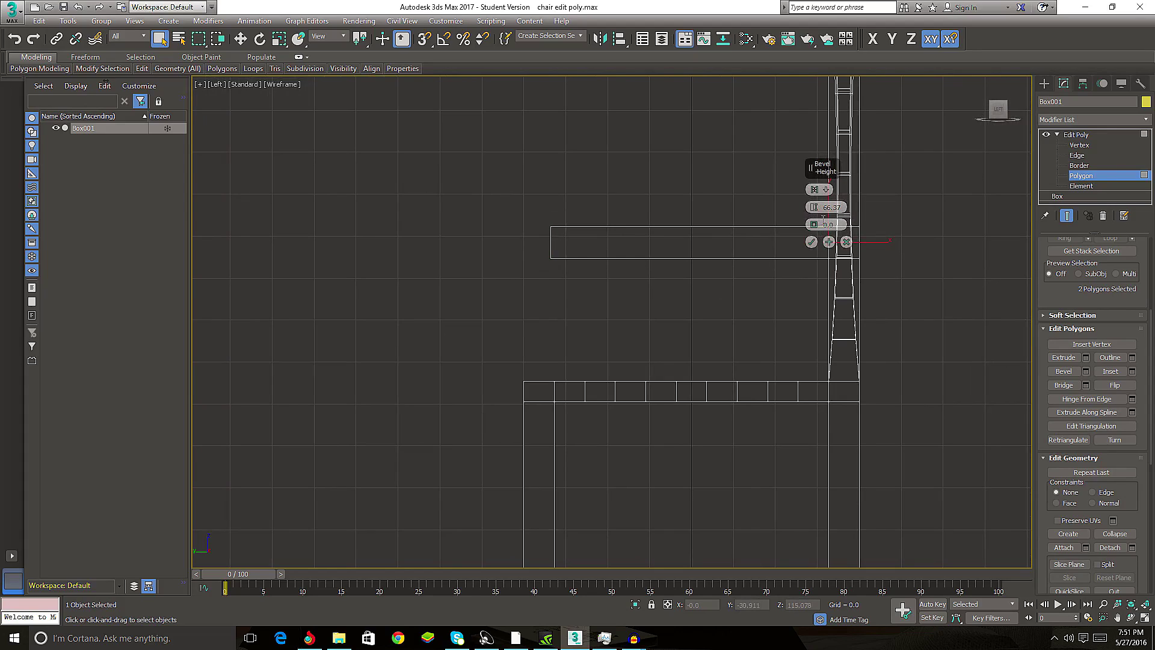
# - Add a second bevel segment: a short 8.8 tip with outline -1.865, then inspect it
pyautogui.click(829, 241)
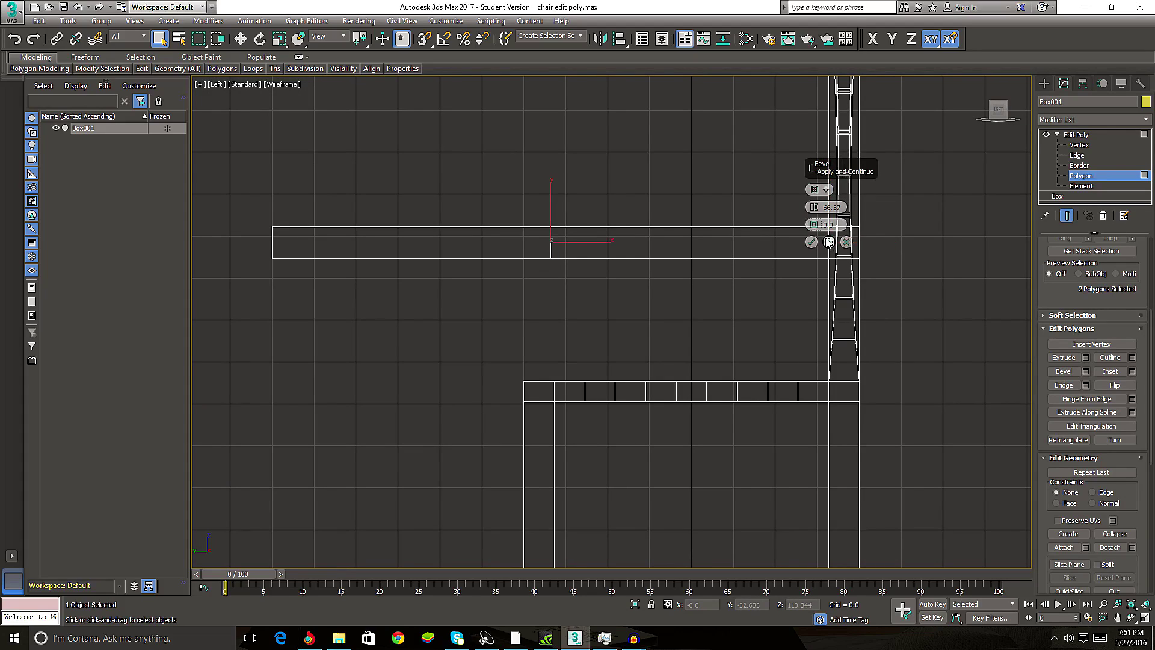
pyautogui.moveTo(816, 210)
pyautogui.mouseDown()
pyautogui.moveTo(872, 421)
pyautogui.moveTo(889, 443)
pyautogui.mouseUp()
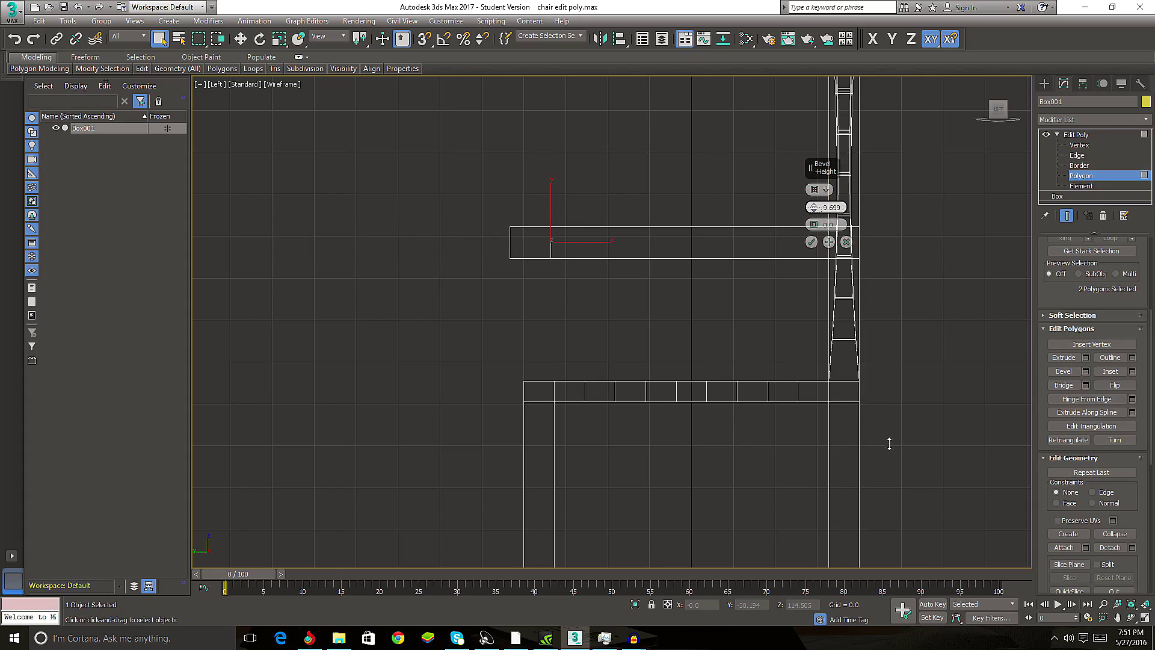
pyautogui.moveTo(897, 450); pyautogui.dragTo(901, 454)
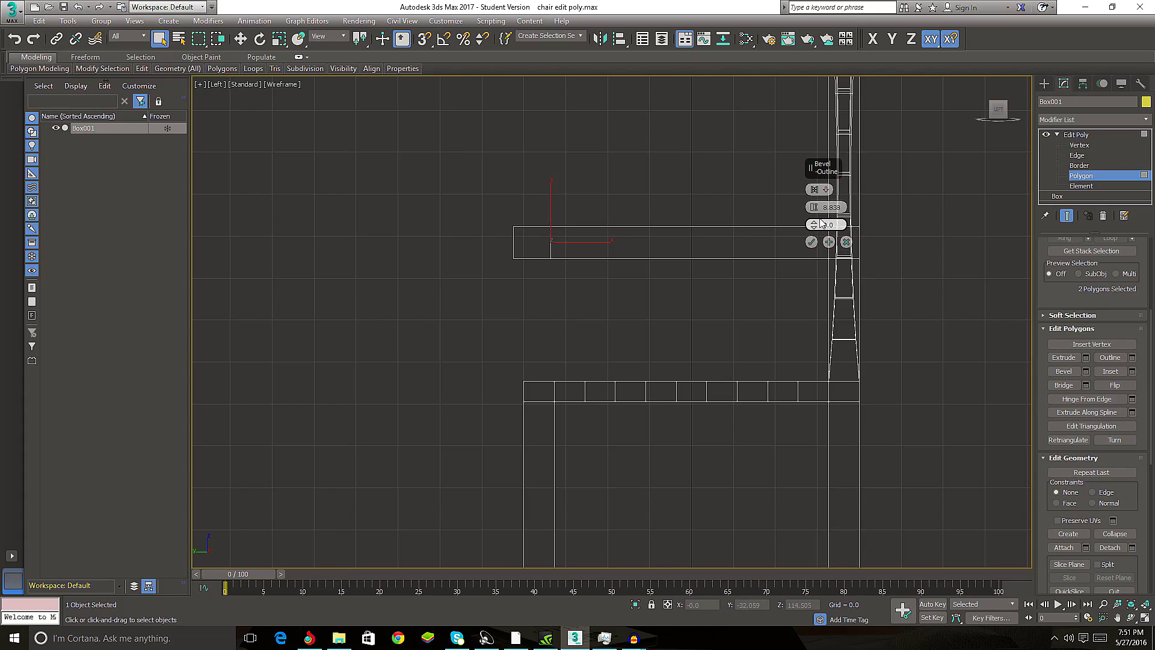
pyautogui.moveTo(816, 224)
pyautogui.mouseDown()
pyautogui.moveTo(815, 202)
pyautogui.moveTo(817, 232)
pyautogui.mouseUp()
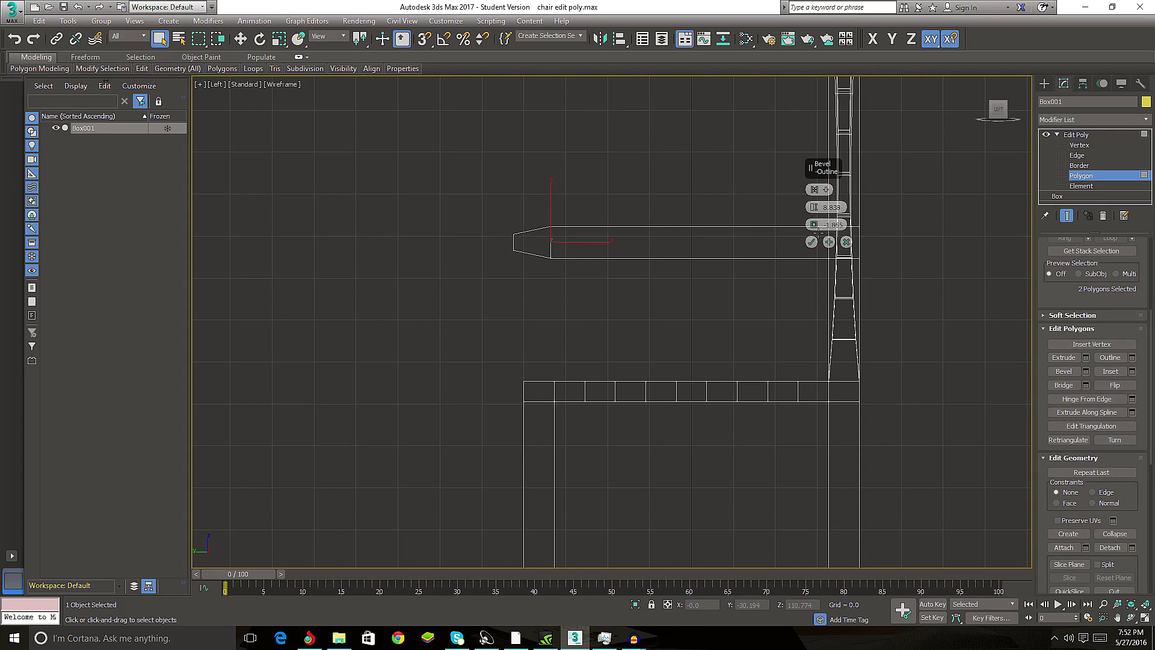
pyautogui.press('p')
pyautogui.keyDown('alt'); pyautogui.moveTo(577, 246); pyautogui.dragTo(475, 290, button='middle'); pyautogui.keyUp('alt')
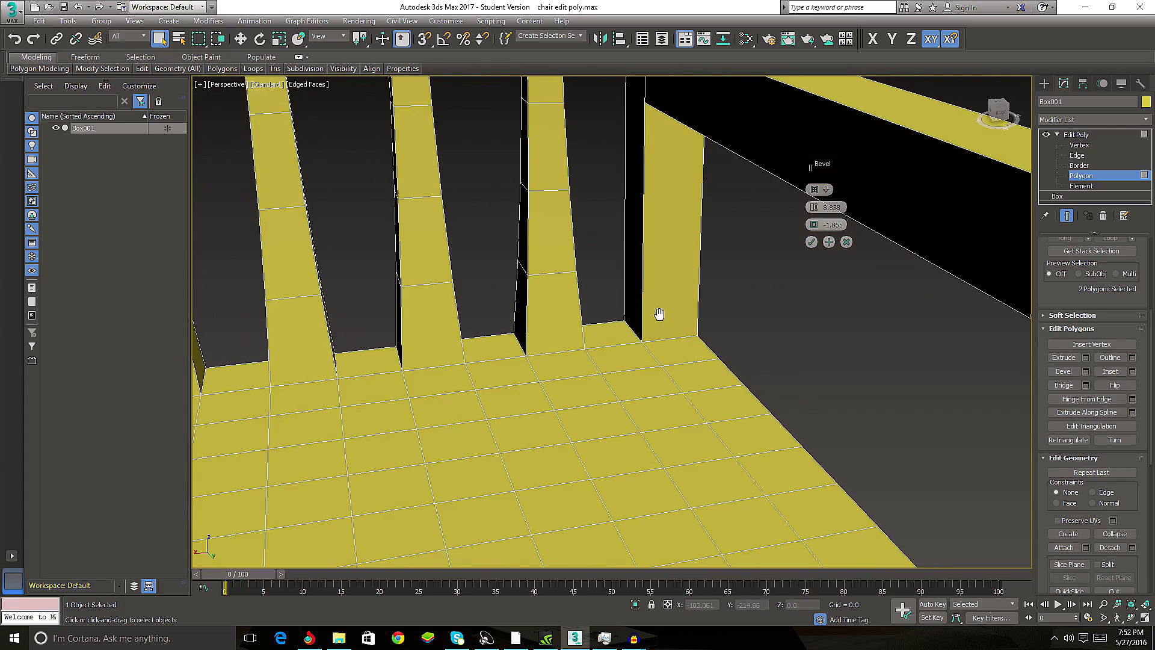
# - Re-apply the tapering tip bevel, undo it, then restore it with redo
pyautogui.keyDown('alt'); pyautogui.moveTo(438, 327); pyautogui.dragTo(673, 240, button='middle'); pyautogui.keyUp('alt')
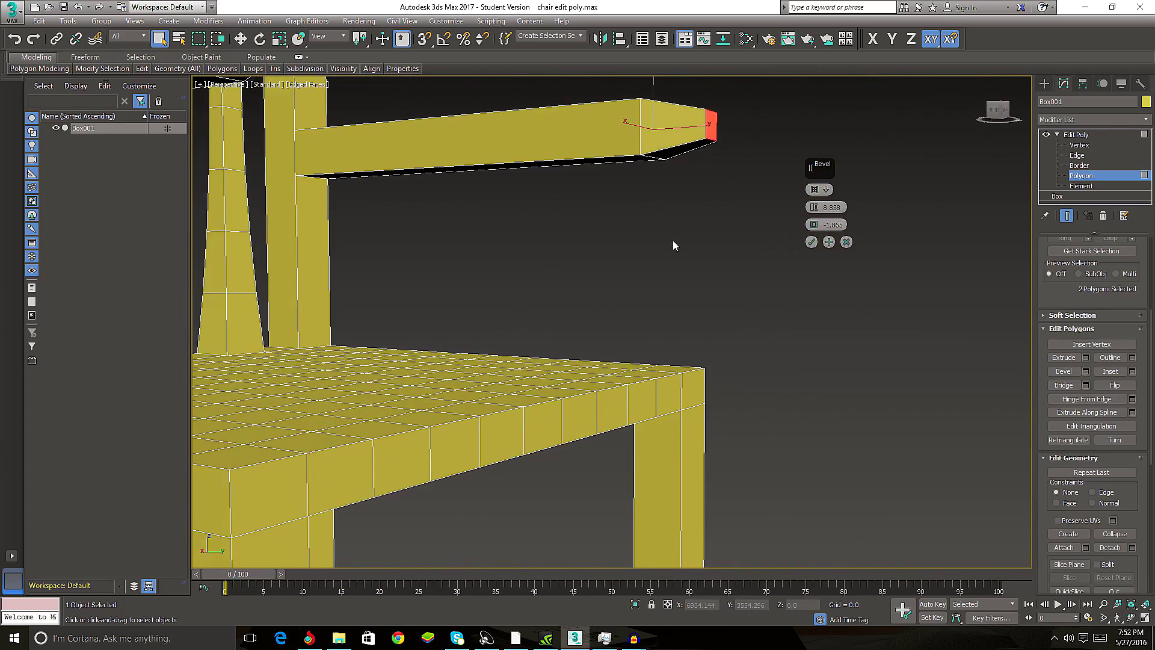
pyautogui.click(830, 242)
pyautogui.hotkey('ctrl', 'z')
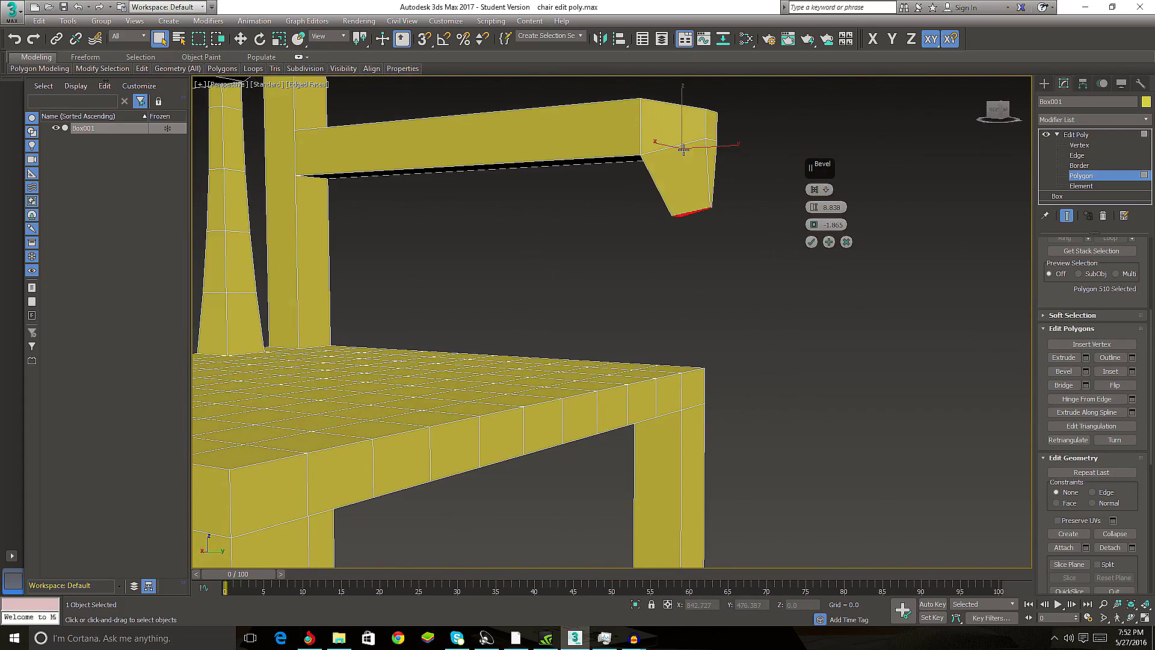
pyautogui.keyDown('alt'); pyautogui.moveTo(678, 255); pyautogui.dragTo(688, 287, button='middle'); pyautogui.keyUp('alt')
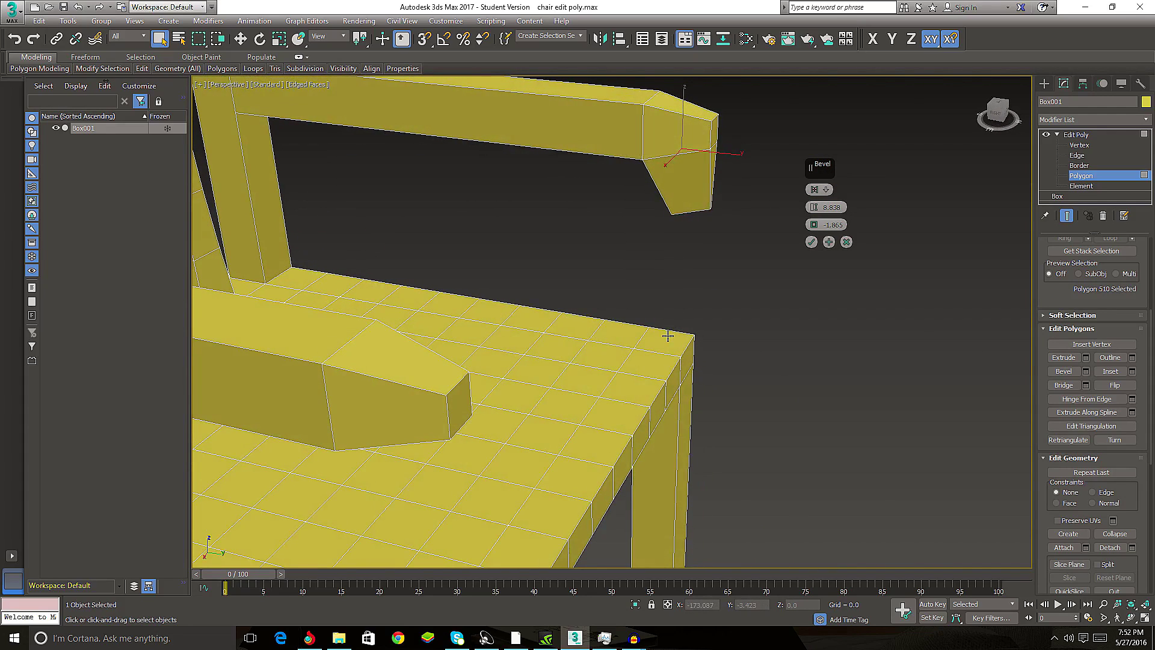
pyautogui.keyDown('alt'); pyautogui.moveTo(675, 368); pyautogui.dragTo(541, 344, button='middle'); pyautogui.keyUp('alt')
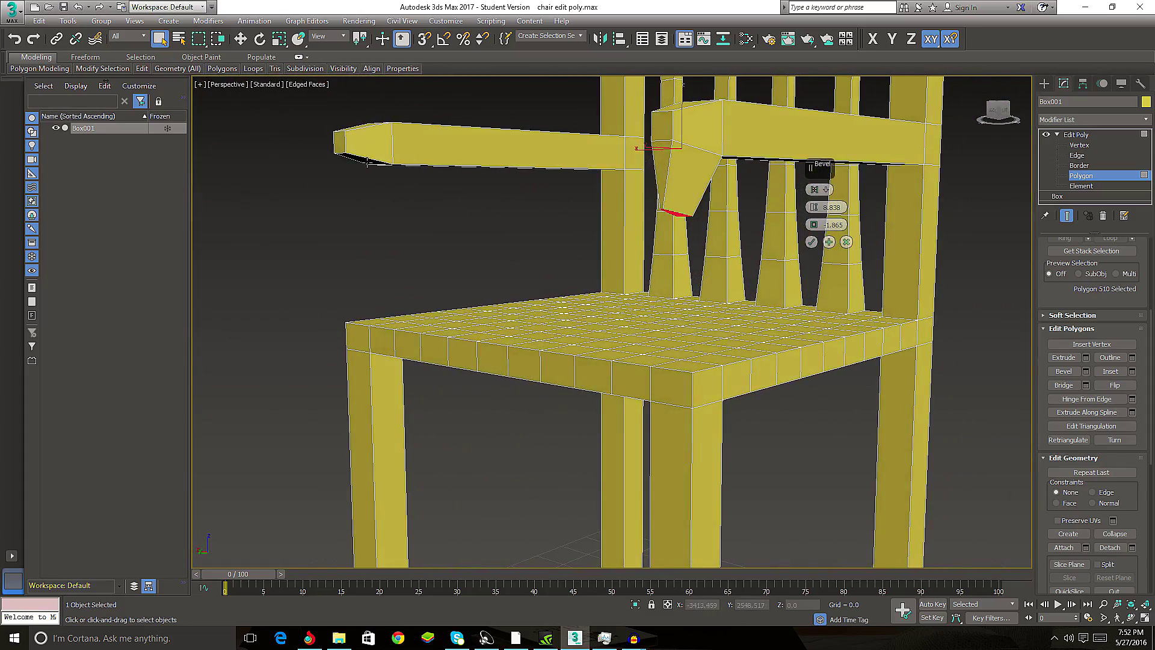
pyautogui.hotkey('ctrl', 'y')
pyautogui.keyDown('alt'); pyautogui.moveTo(409, 261); pyautogui.dragTo(611, 276, button='middle'); pyautogui.keyUp('alt')
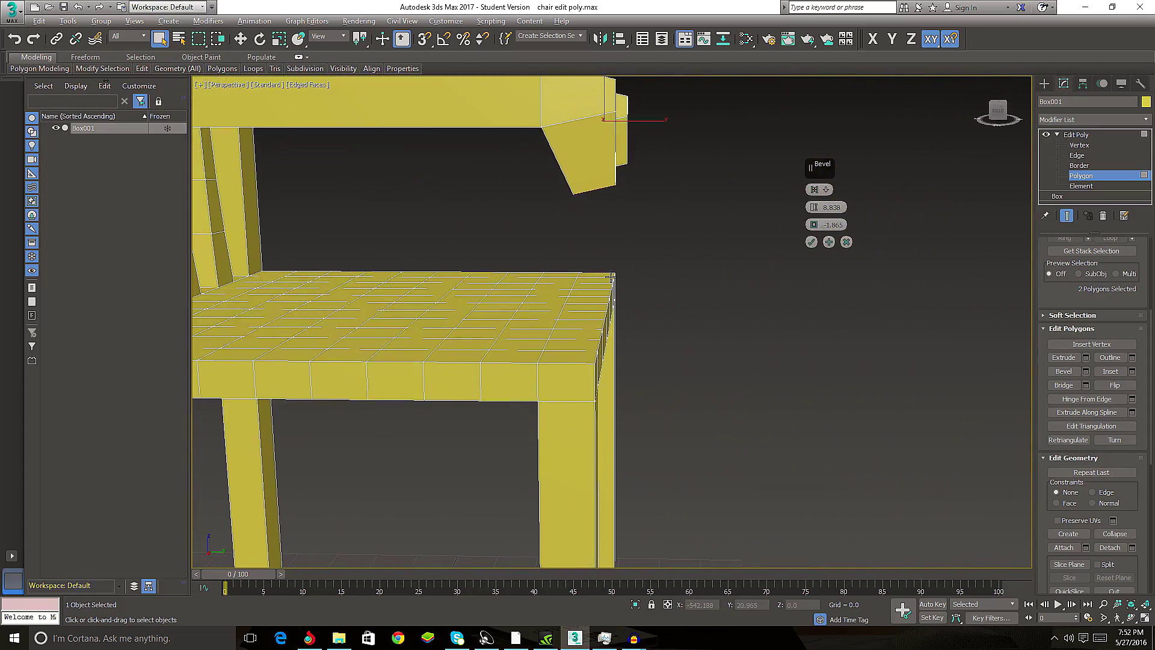
# - Reset the bevel outline to zero, bevel by Local Normal, and try a much longer extrusion
pyautogui.rightClick(817, 225)
pyautogui.keyDown('alt'); pyautogui.moveTo(726, 281); pyautogui.dragTo(794, 253, button='middle'); pyautogui.keyUp('alt')
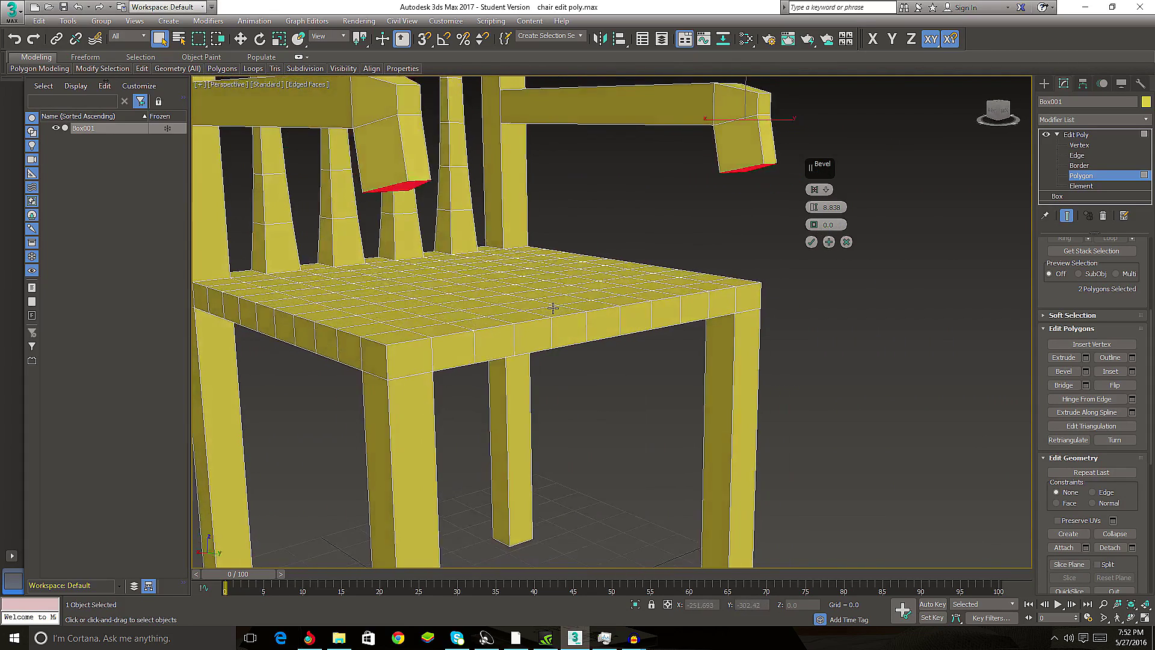
pyautogui.click(816, 190)
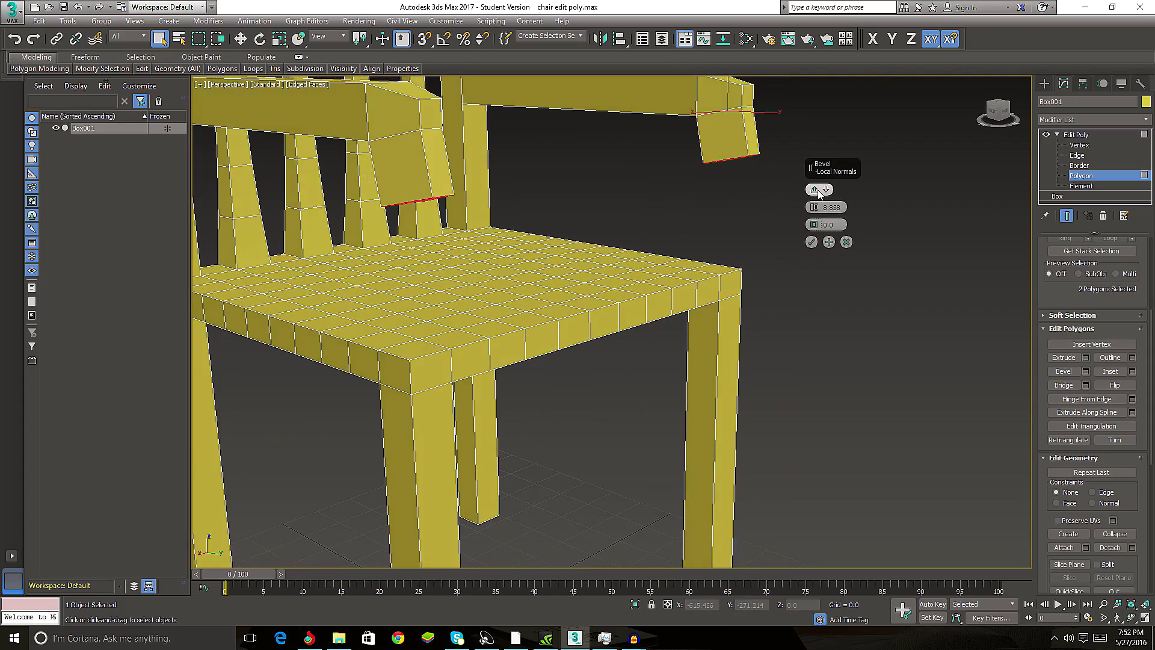
pyautogui.click(817, 190)
pyautogui.keyDown('alt'); pyautogui.moveTo(425, 269); pyautogui.dragTo(466, 269, button='middle'); pyautogui.keyUp('alt')
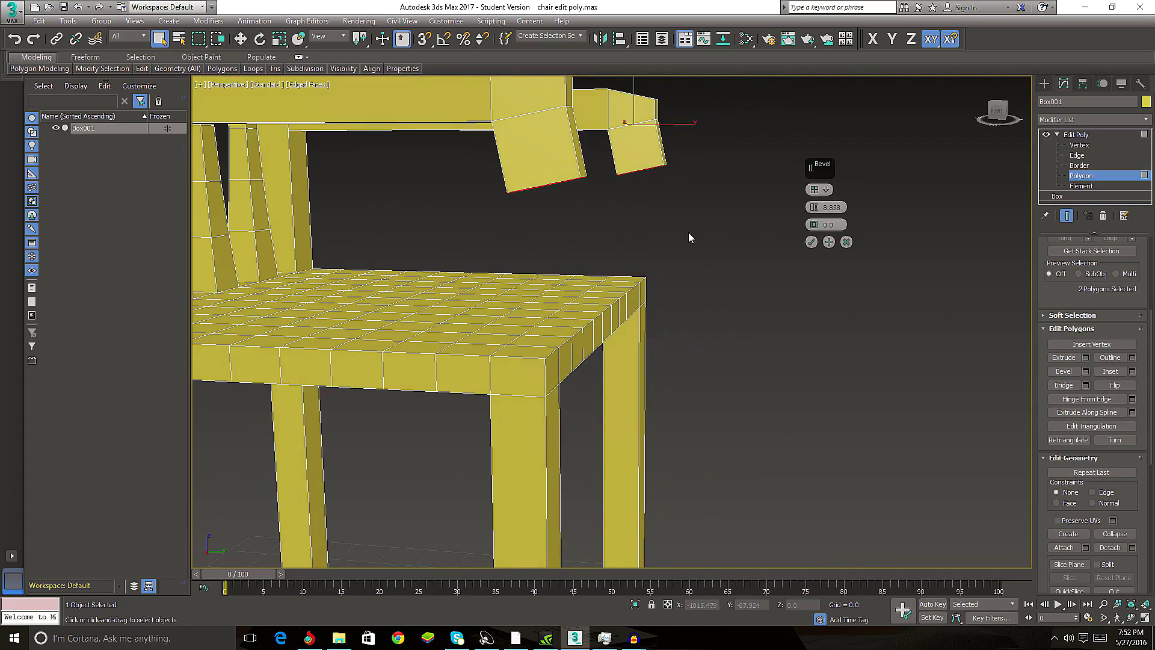
pyautogui.moveTo(813, 207); pyautogui.dragTo(809, 129)
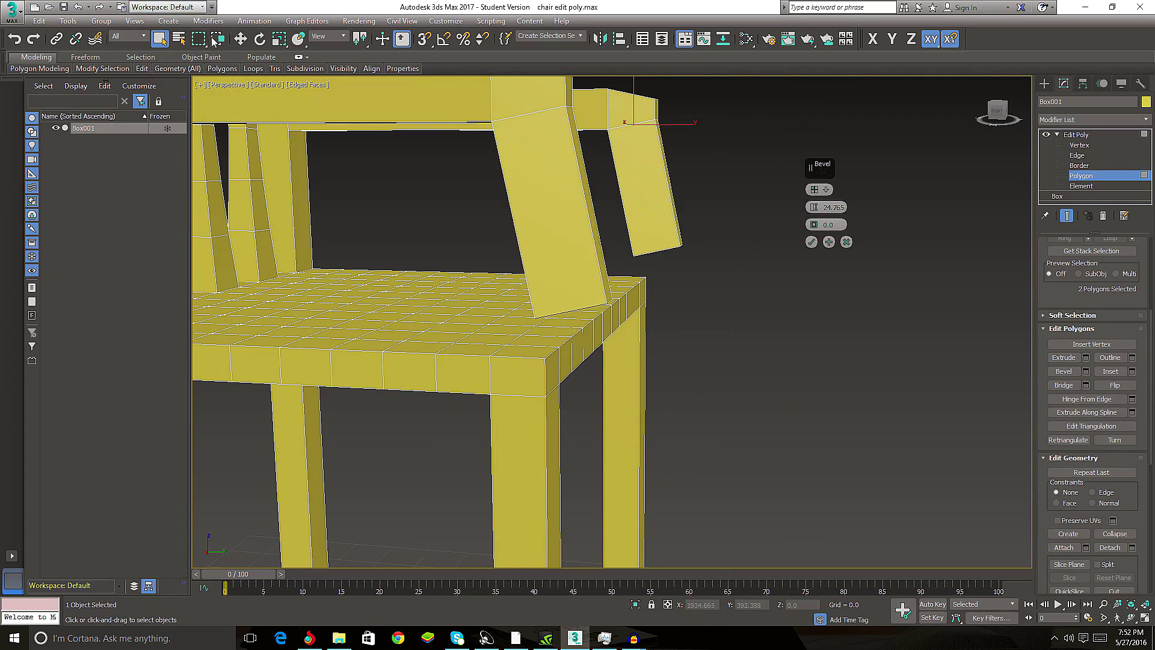
pyautogui.moveTo(696, 296)
pyautogui.keyDown('alt'); pyautogui.mouseDown(button='middle')
pyautogui.moveTo(490, 322)
pyautogui.moveTo(525, 319)
pyautogui.mouseUp(button='middle'); pyautogui.keyUp('alt')
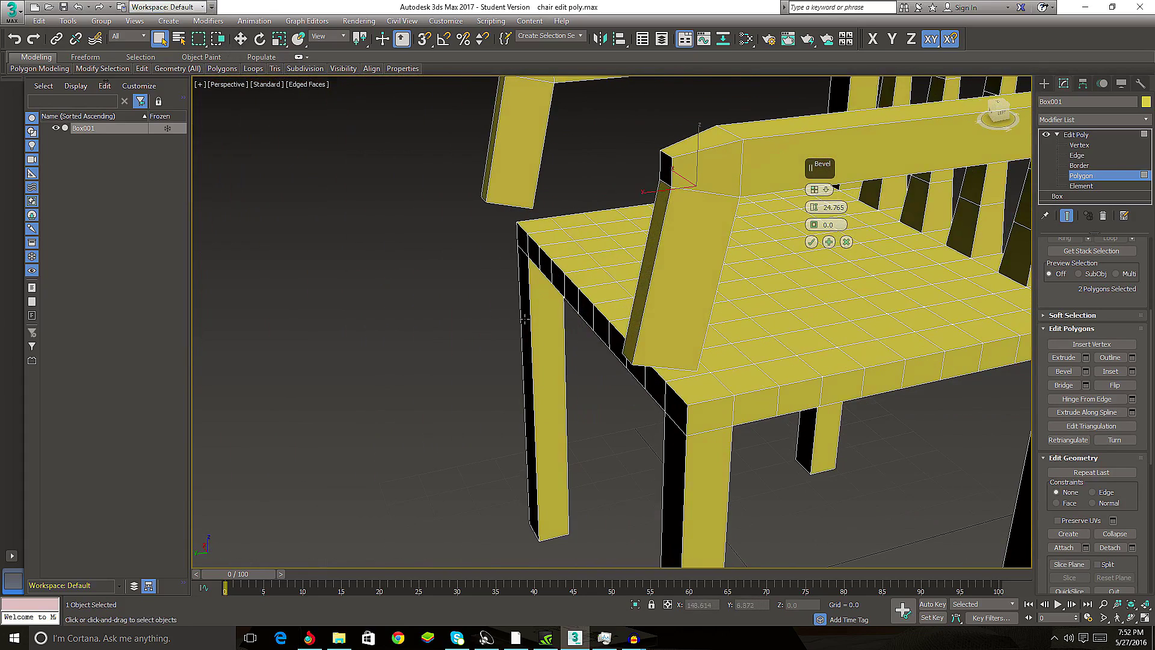
# - Undo the long bevel and a trial tip move, reverting to the earlier pointed-tip geometry
pyautogui.press('Return')
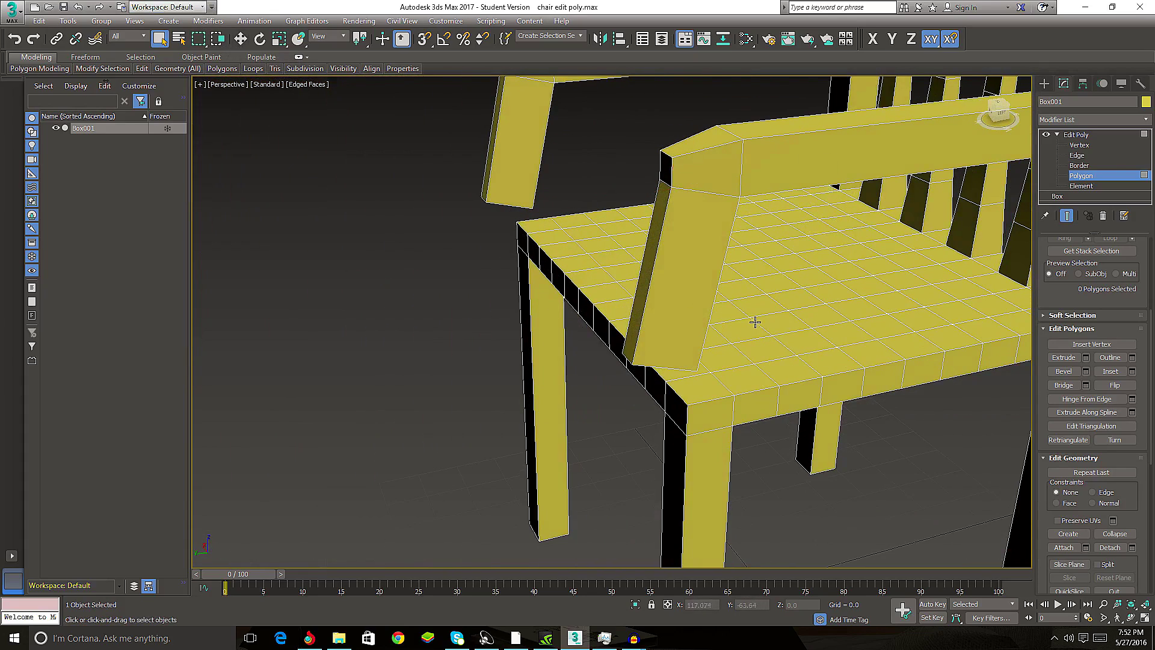
pyautogui.hotkey('ctrl', 'z')
pyautogui.hotkey('ctrl', 'z')
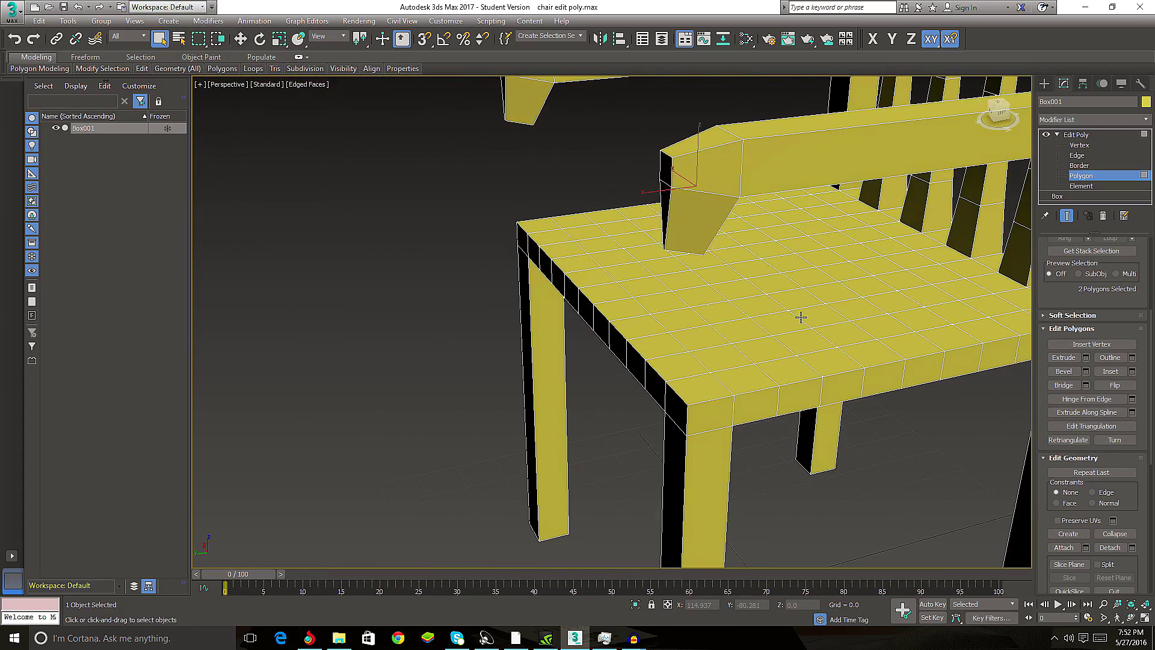
pyautogui.hotkey('ctrl', 'z')
pyautogui.hotkey('ctrl', 'z')
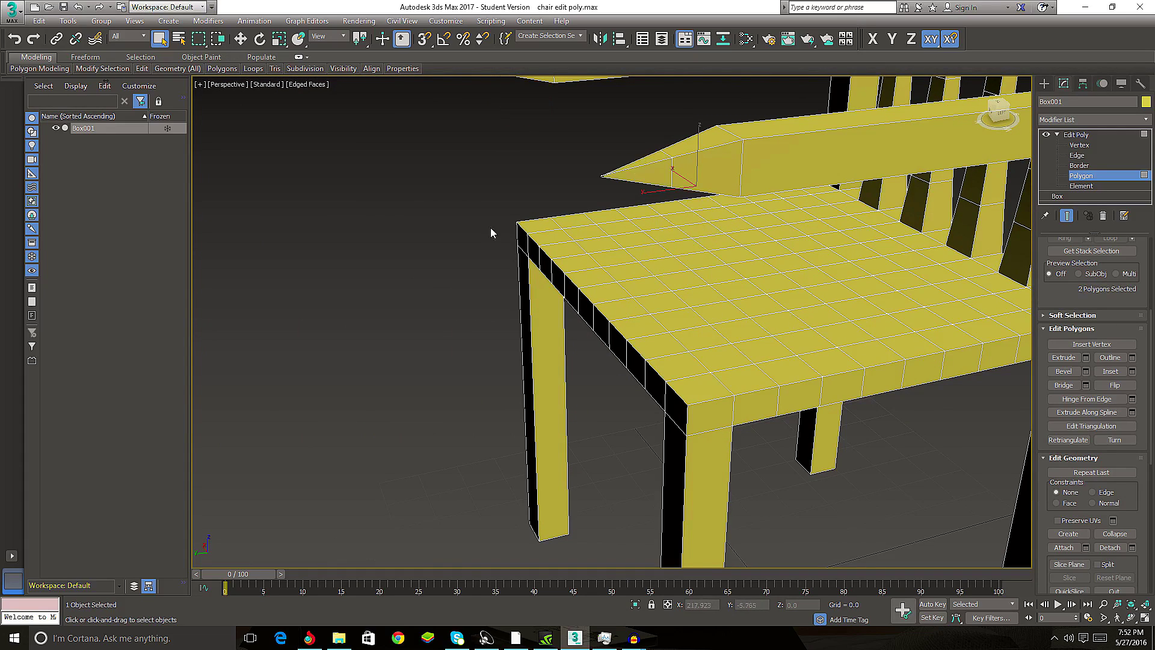
pyautogui.click(491, 229)
pyautogui.moveTo(491, 230)
pyautogui.keyDown('alt'); pyautogui.mouseDown(button='middle')
pyautogui.moveTo(712, 300)
pyautogui.moveTo(786, 361)
pyautogui.moveTo(680, 399)
pyautogui.moveTo(674, 385)
pyautogui.mouseUp(button='middle'); pyautogui.keyUp('alt')
pyautogui.moveTo(631, 98); pyautogui.dragTo(632, 105)
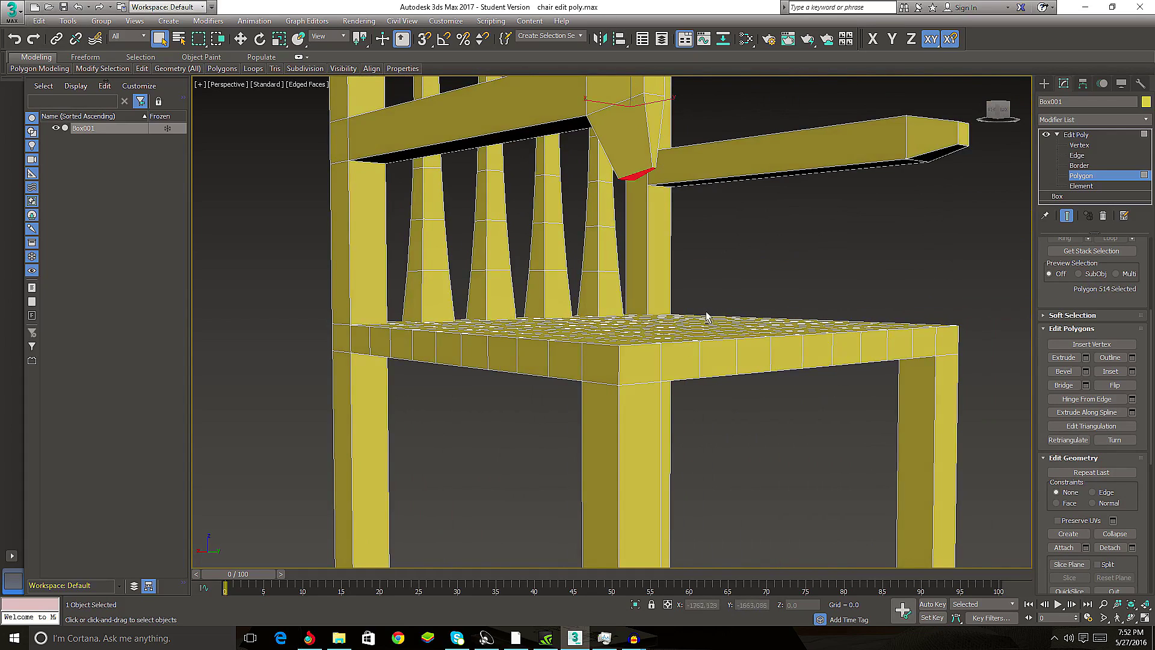
pyautogui.keyDown('alt'); pyautogui.moveTo(706, 317); pyautogui.dragTo(712, 330, button='middle'); pyautogui.keyUp('alt')
pyautogui.hotkey('ctrl', 'z')
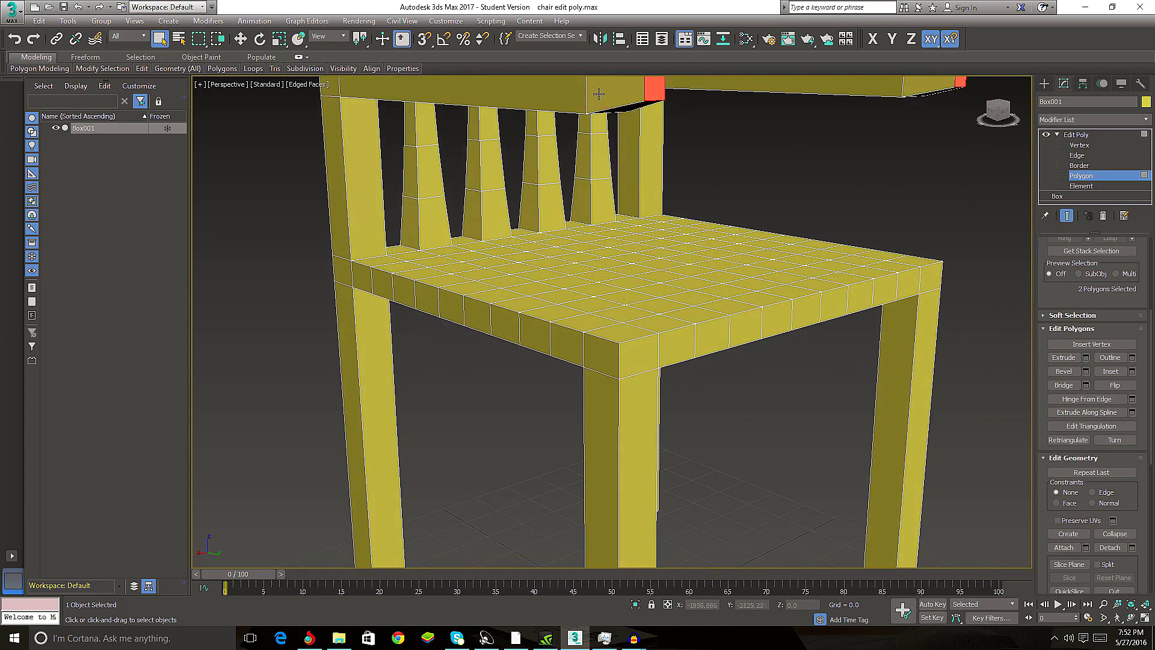
pyautogui.hotkey('ctrl', 'z')
pyautogui.hotkey('ctrl', 'z')
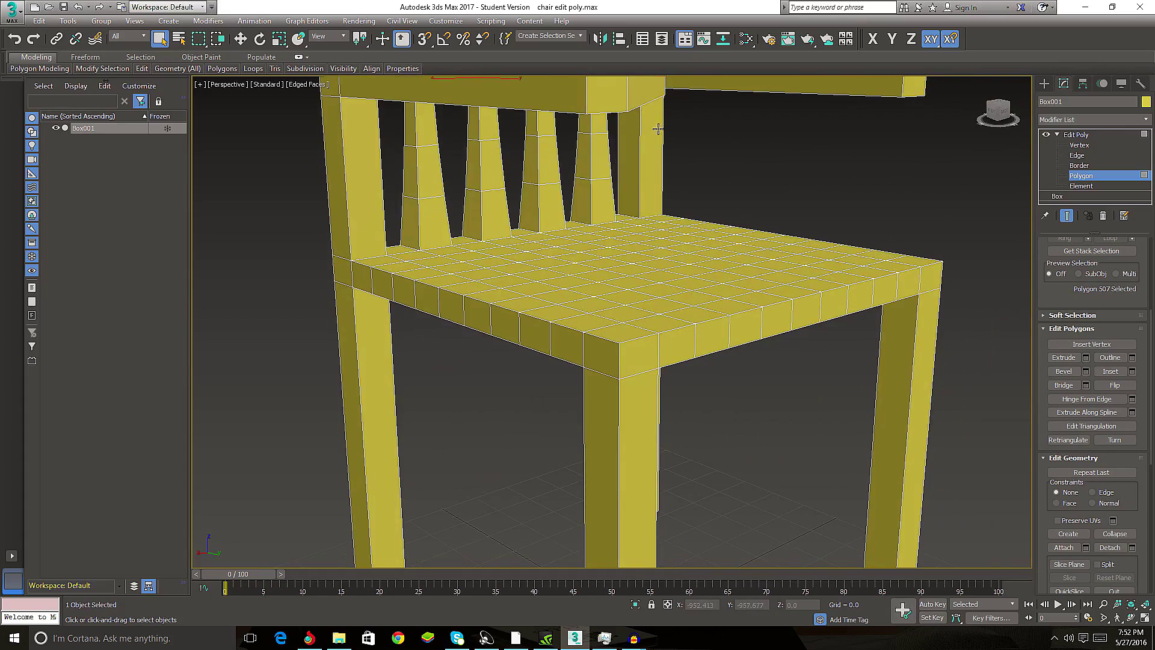
pyautogui.keyDown('alt'); pyautogui.moveTo(657, 129); pyautogui.dragTo(636, 205, button='middle'); pyautogui.keyUp('alt')
pyautogui.hotkey('ctrl', 'z')
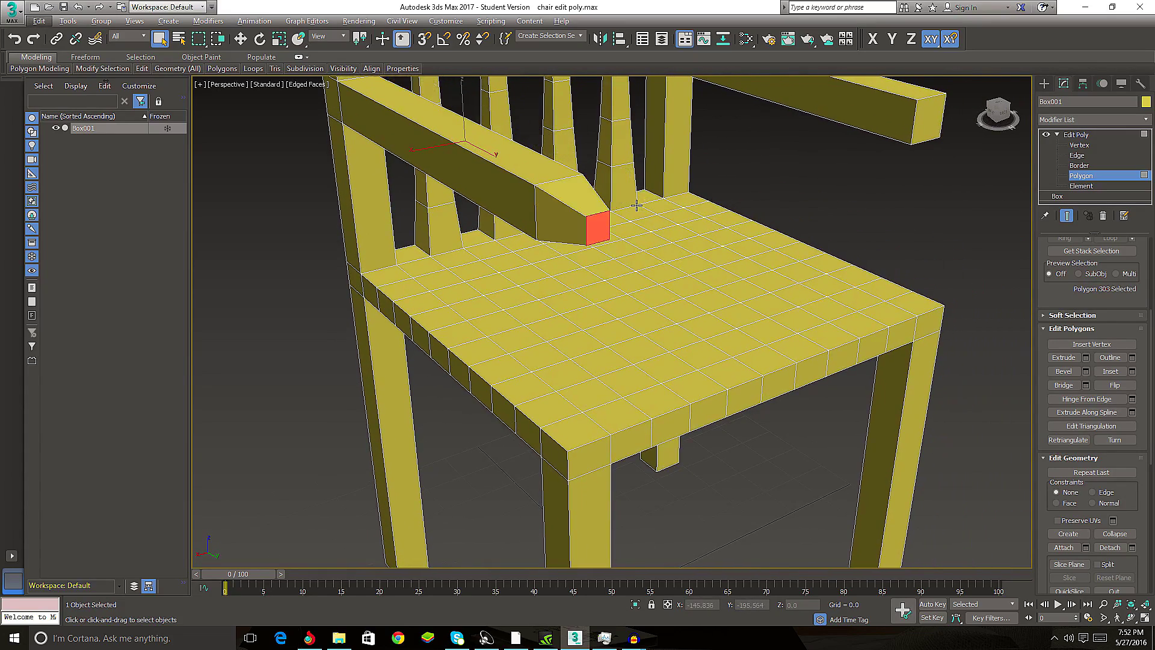
# - Bevel both armrest end faces into tapered tips and confirm the bevel
pyautogui.rightClick(626, 225)
pyautogui.click(601, 278)
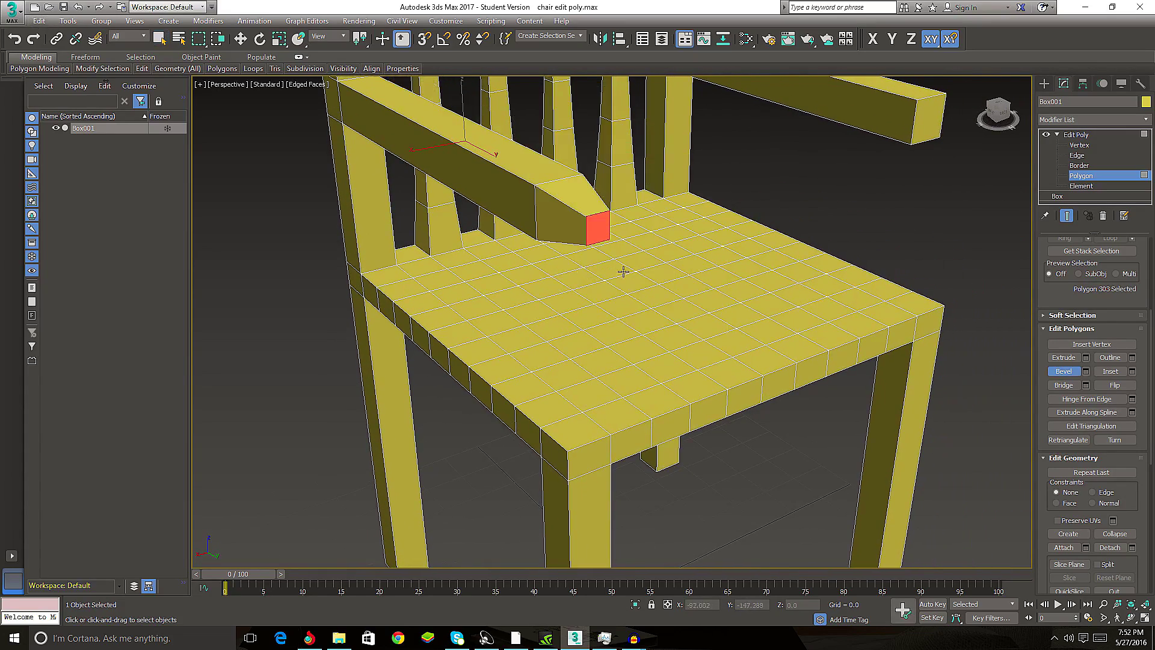
pyautogui.keyDown('alt'); pyautogui.moveTo(827, 253); pyautogui.dragTo(902, 199, button='middle'); pyautogui.keyUp('alt')
pyautogui.moveTo(918, 124); pyautogui.dragTo(919, 122)
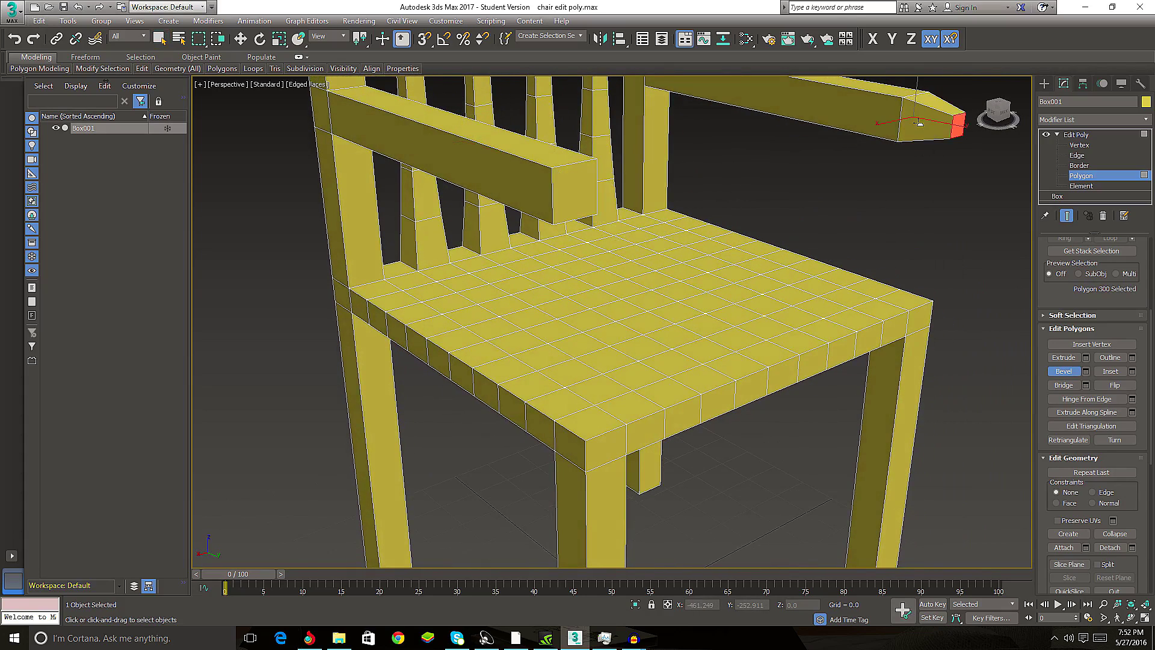
pyautogui.moveTo(577, 171); pyautogui.dragTo(575, 179)
pyautogui.rightClick(586, 187)
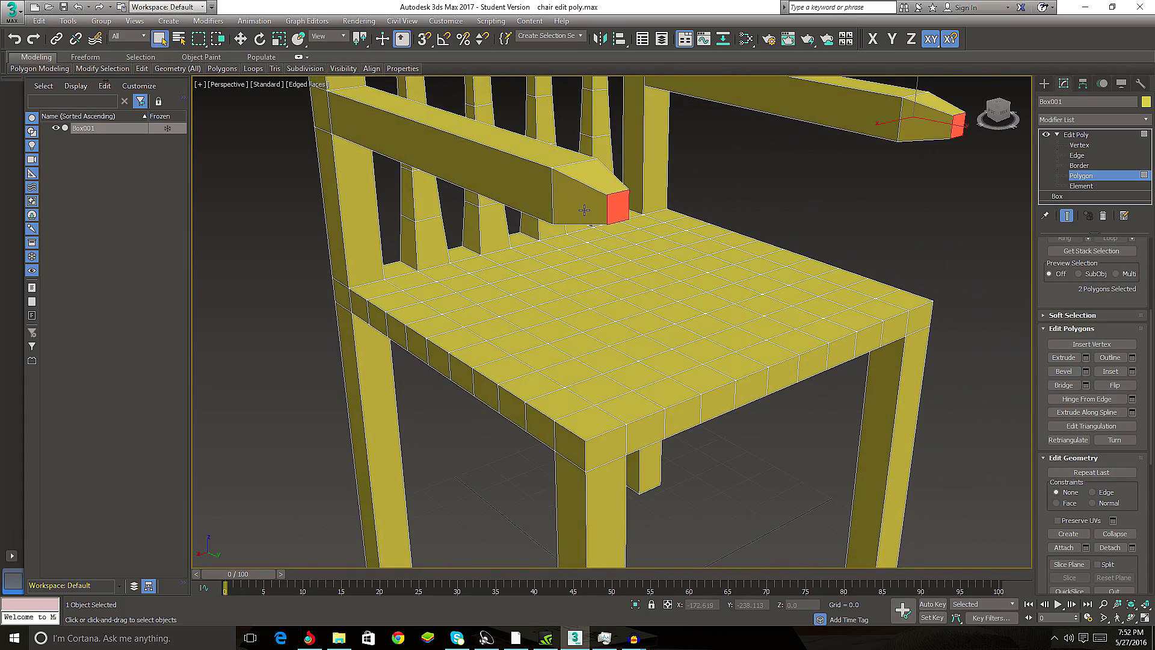
pyautogui.click(485, 252)
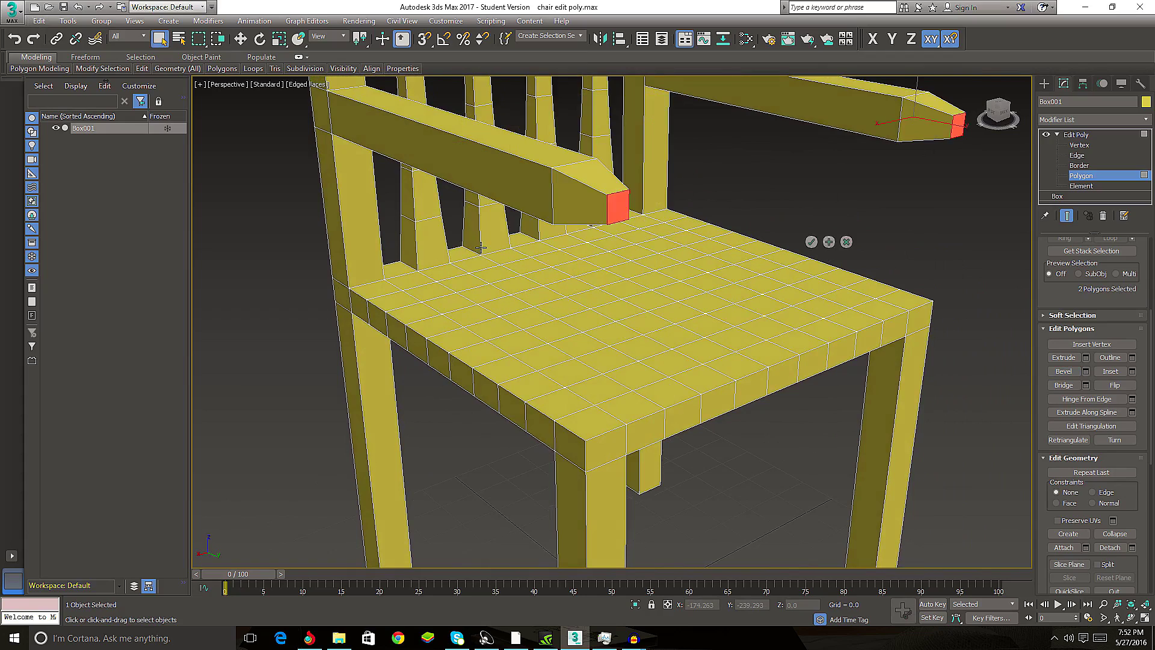
pyautogui.click(811, 245)
# - Select the underside face of each armrest end
pyautogui.keyDown('alt'); pyautogui.moveTo(815, 323); pyautogui.dragTo(877, 273, button='middle'); pyautogui.keyUp('alt')
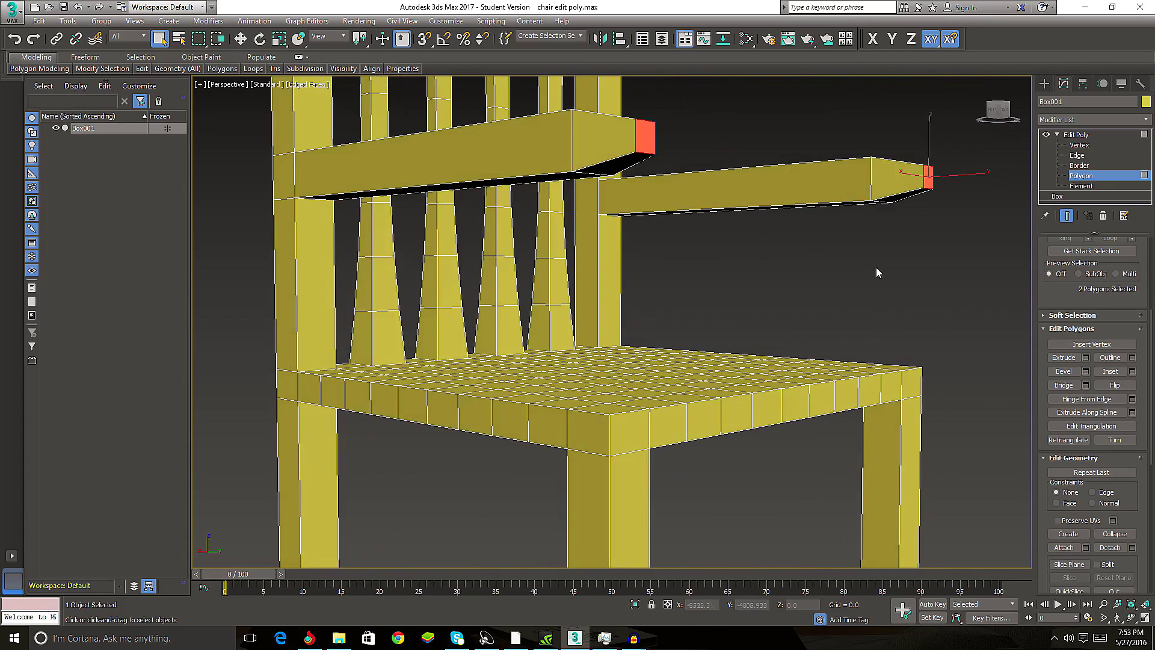
pyautogui.click(909, 196)
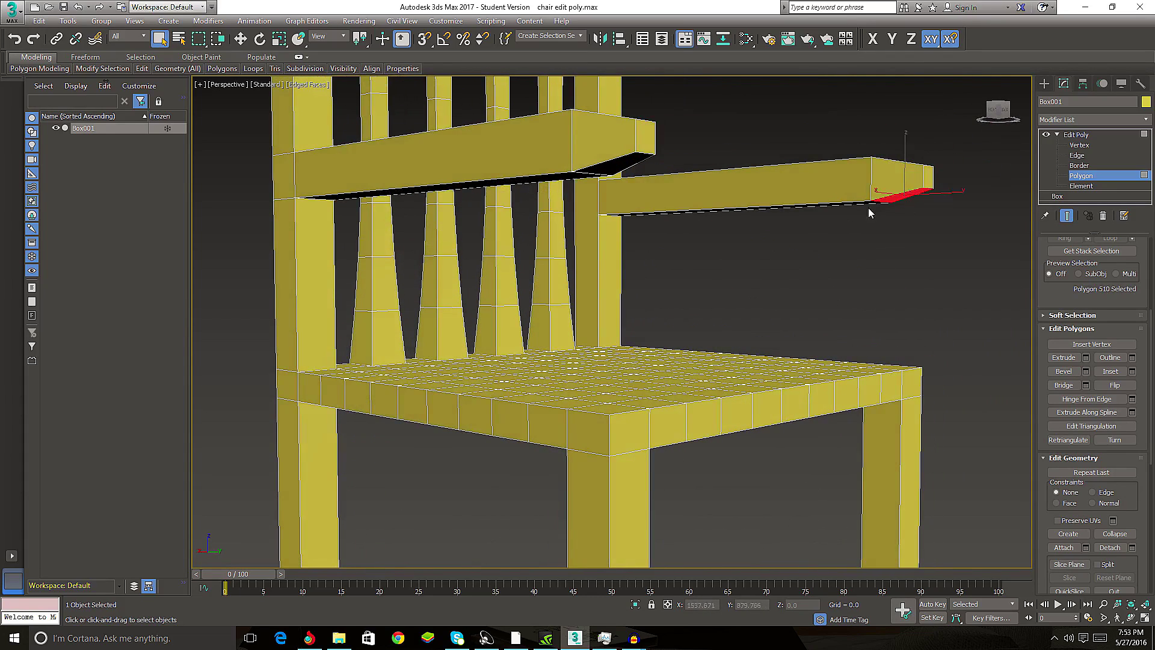
pyautogui.keyDown('ctrl'); pyautogui.click(629, 163); pyautogui.keyUp('ctrl')
pyautogui.keyDown('alt'); pyautogui.moveTo(654, 255); pyautogui.dragTo(662, 368, button='middle'); pyautogui.keyUp('alt')
# - Add the seat's front corner faces, then trim the selection to one armrest underside and seat corner
pyautogui.keyDown('ctrl'); pyautogui.click(646, 450); pyautogui.keyUp('ctrl')
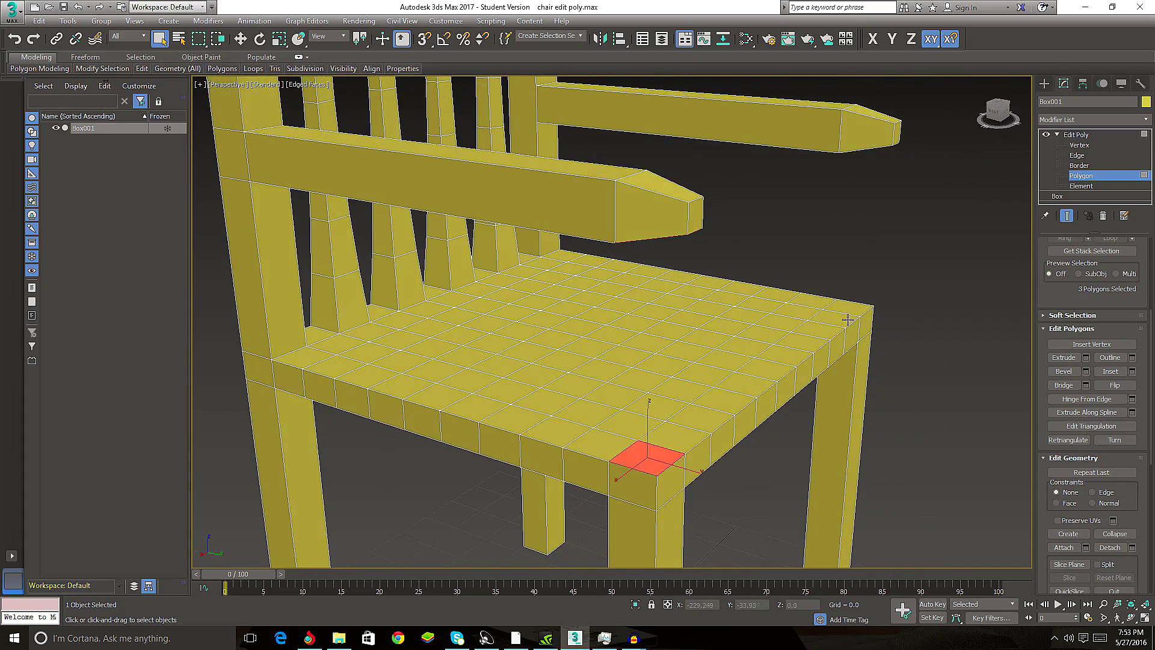
pyautogui.keyDown('ctrl'); pyautogui.click(859, 309); pyautogui.keyUp('ctrl')
pyautogui.moveTo(882, 336)
pyautogui.keyDown('alt'); pyautogui.mouseDown(button='middle')
pyautogui.moveTo(698, 225)
pyautogui.moveTo(715, 237)
pyautogui.mouseUp(button='middle'); pyautogui.keyUp('alt')
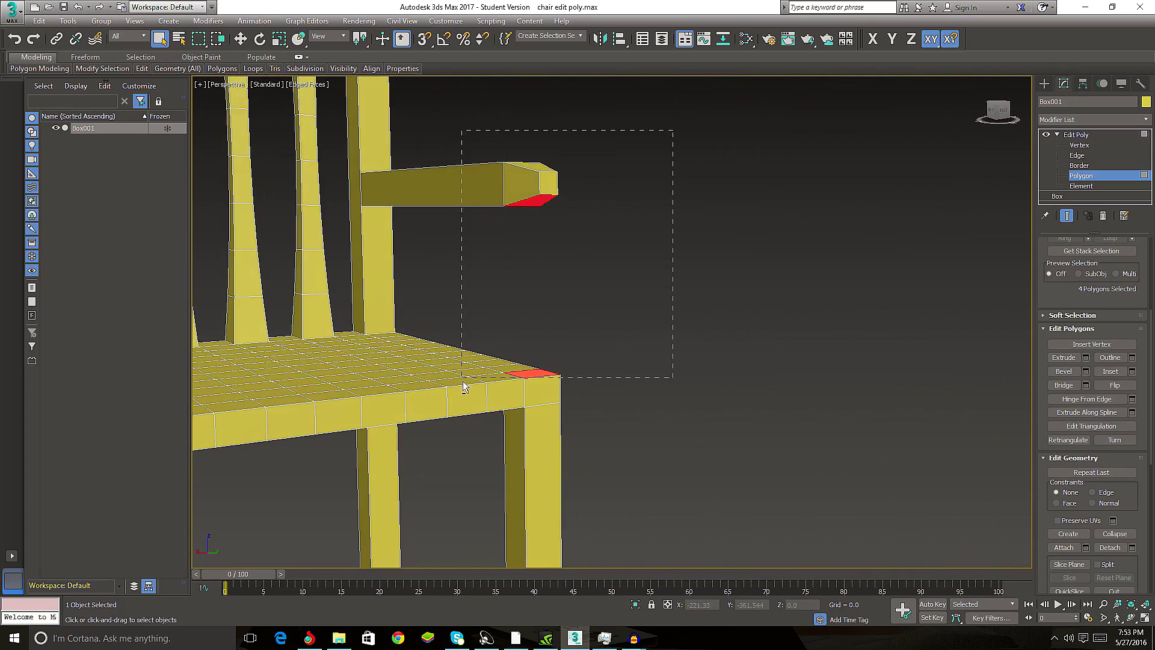
pyautogui.moveTo(462, 380); pyautogui.dragTo(471, 418)
pyautogui.moveTo(471, 417)
pyautogui.keyDown('alt'); pyautogui.mouseDown(button='middle')
pyautogui.moveTo(678, 381)
pyautogui.moveTo(628, 264)
pyautogui.moveTo(624, 359)
pyautogui.mouseUp(button='middle'); pyautogui.keyUp('alt')
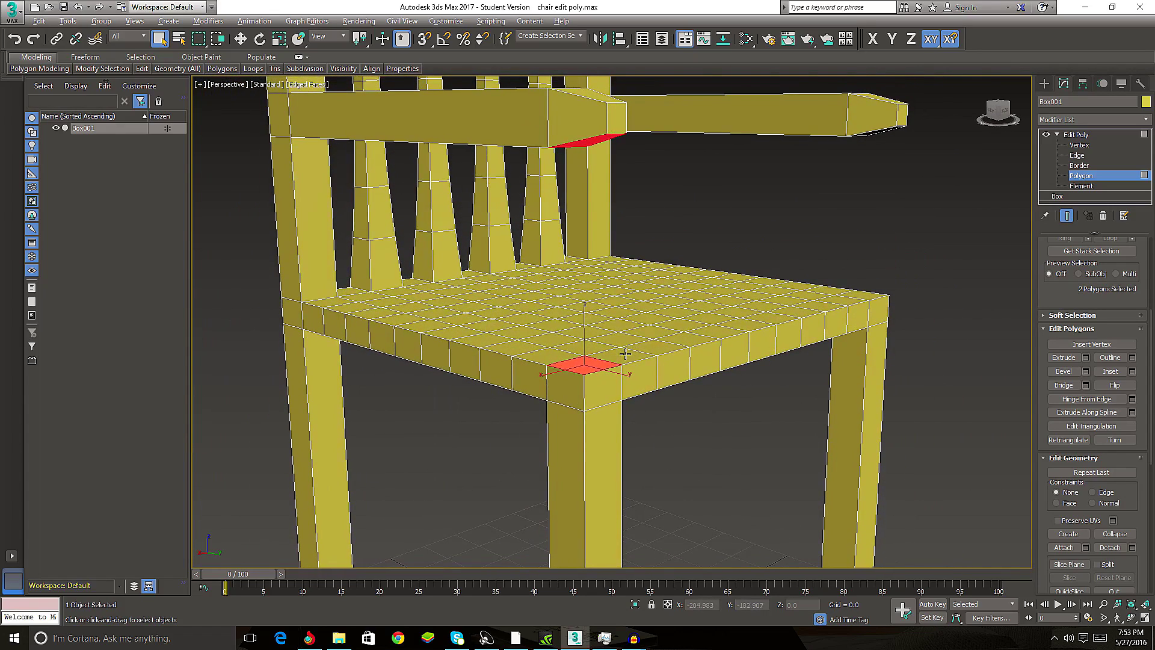
# - Bridge the armrest underside to the seat corner with twist, then Apply and Continue
pyautogui.click(1086, 385)
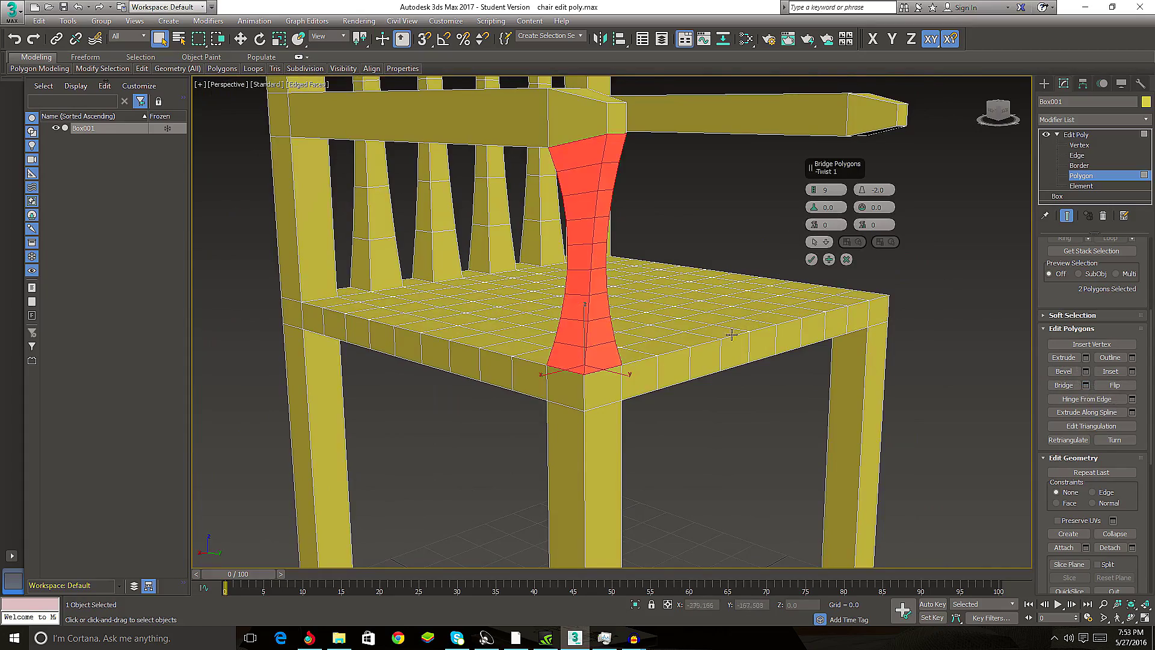
pyautogui.moveTo(731, 335)
pyautogui.keyDown('alt'); pyautogui.mouseDown(button='middle')
pyautogui.moveTo(658, 337)
pyautogui.moveTo(698, 315)
pyautogui.mouseUp(button='middle'); pyautogui.keyUp('alt')
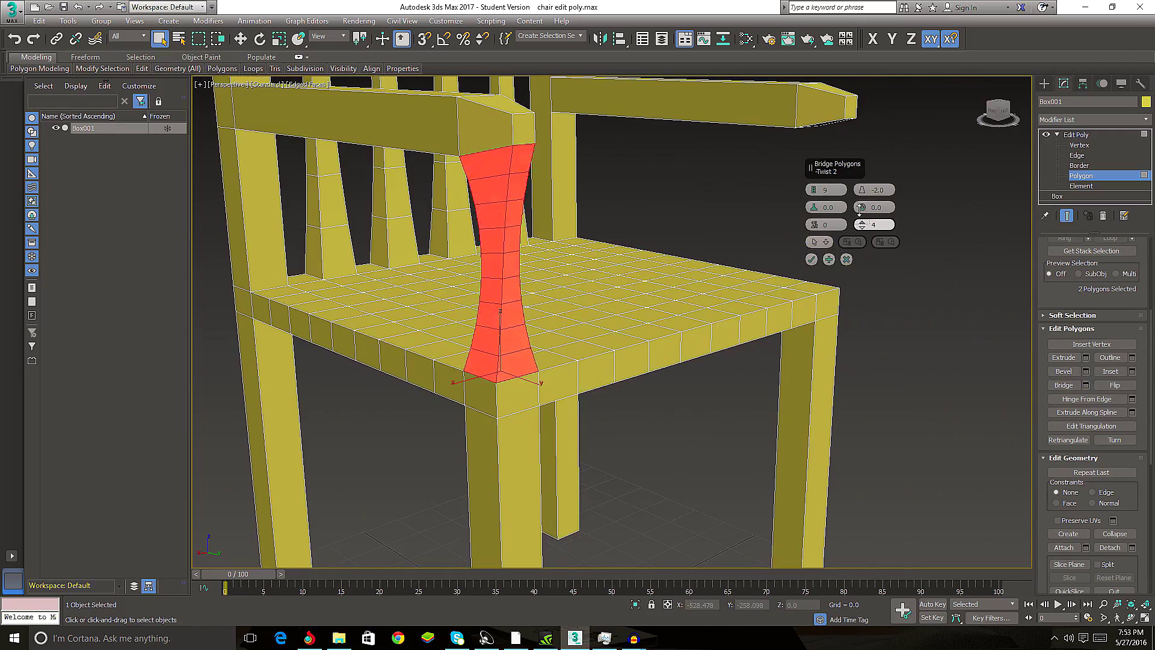
pyautogui.moveTo(861, 210); pyautogui.dragTo(861, 218)
pyautogui.moveTo(601, 331)
pyautogui.keyDown('alt'); pyautogui.mouseDown(button='middle')
pyautogui.moveTo(451, 332)
pyautogui.moveTo(781, 295)
pyautogui.moveTo(619, 347)
pyautogui.moveTo(630, 320)
pyautogui.mouseUp(button='middle'); pyautogui.keyUp('alt')
pyautogui.scroll(3, 775, 297)
pyautogui.click(829, 259)
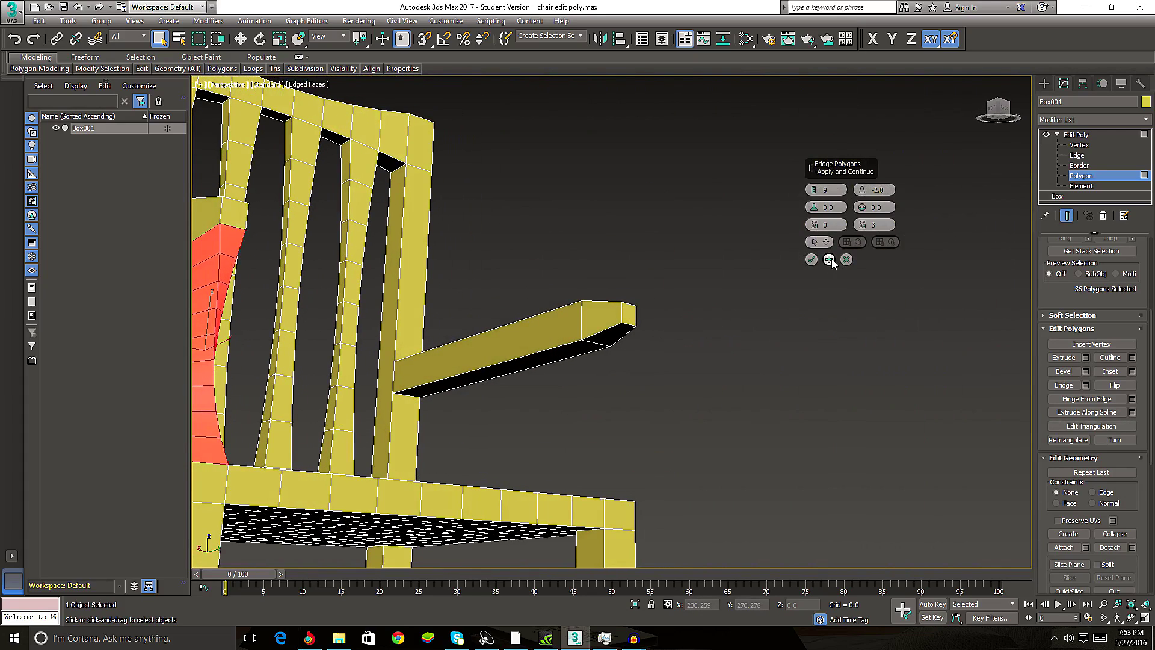
# - Bridge the other armrest's underside to the seat face below it and commit
pyautogui.click(614, 337)
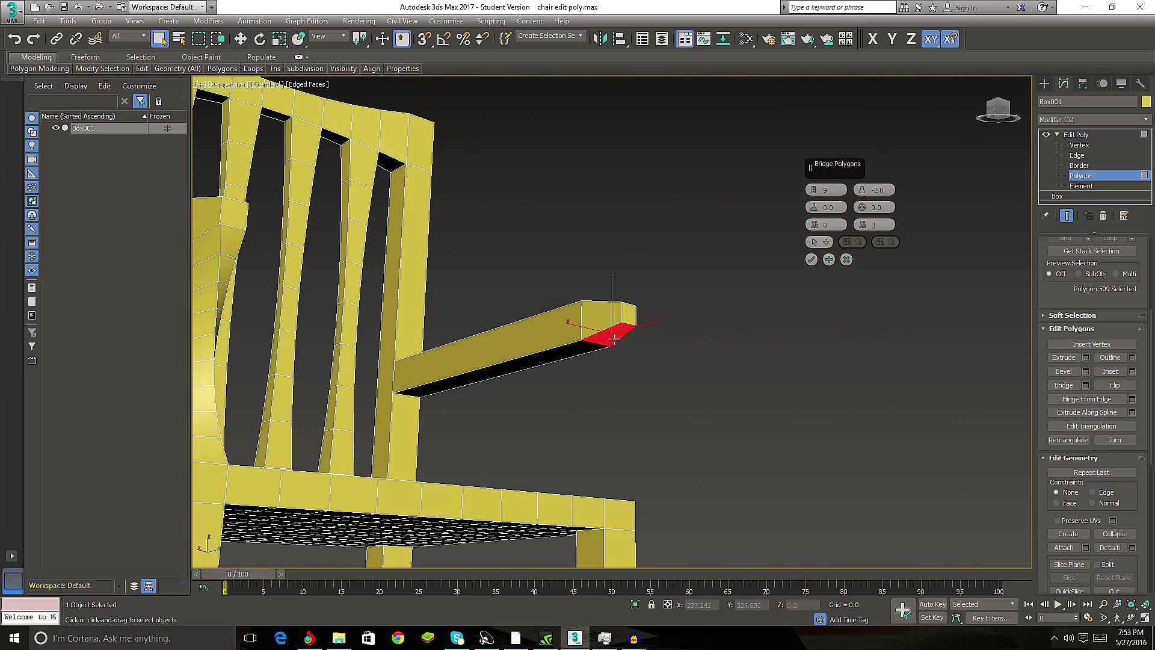
pyautogui.keyDown('alt'); pyautogui.moveTo(614, 361); pyautogui.dragTo(605, 469, button='middle'); pyautogui.keyUp('alt')
pyautogui.keyDown('ctrl'); pyautogui.click(604, 469); pyautogui.keyUp('ctrl')
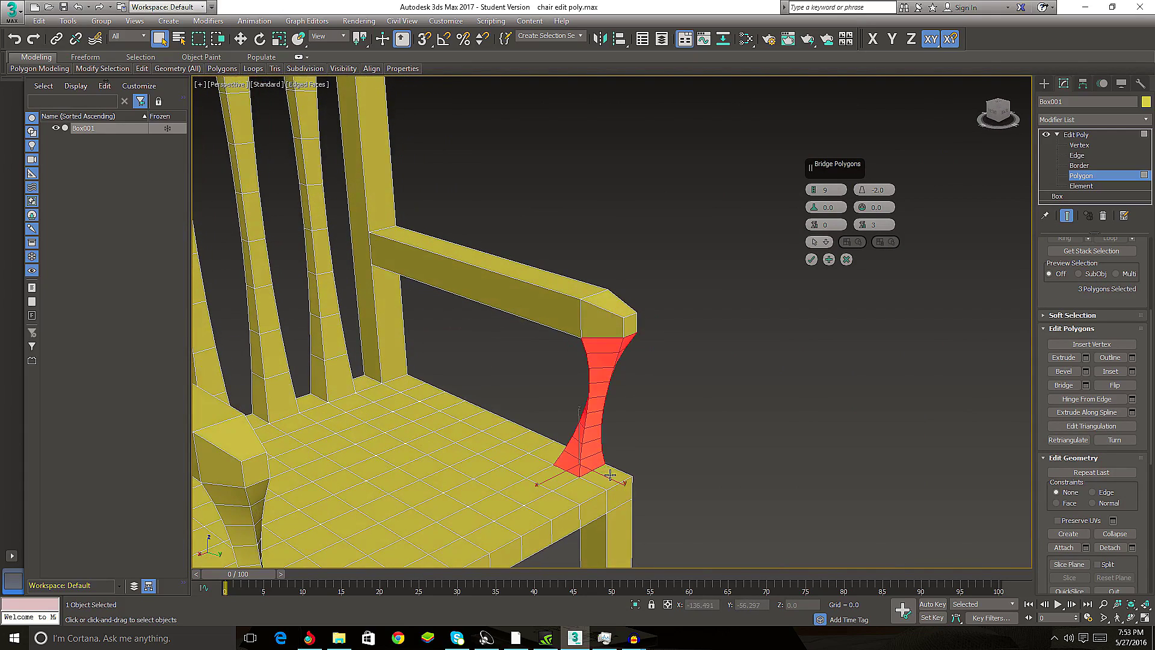
pyautogui.keyDown('ctrl'); pyautogui.click(609, 475); pyautogui.keyUp('ctrl')
pyautogui.keyDown('alt'); pyautogui.click(591, 467); pyautogui.keyUp('alt')
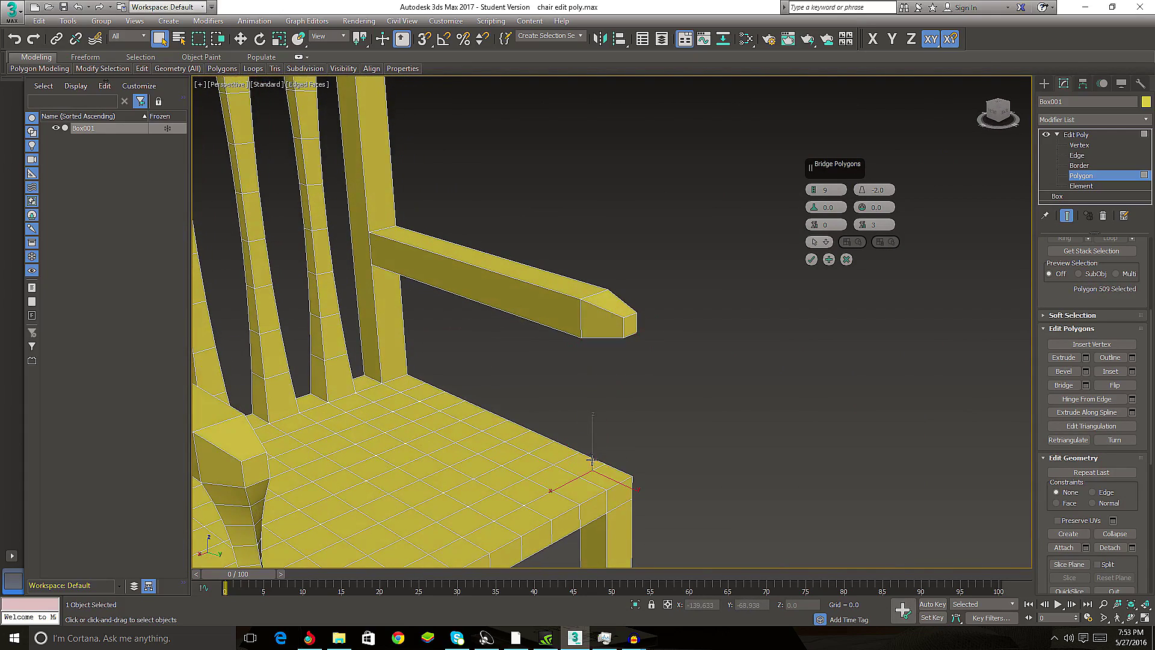
pyautogui.moveTo(600, 473)
pyautogui.keyDown('alt'); pyautogui.mouseDown(button='middle')
pyautogui.moveTo(576, 450)
pyautogui.moveTo(488, 420)
pyautogui.moveTo(515, 450)
pyautogui.mouseUp(button='middle'); pyautogui.keyUp('alt')
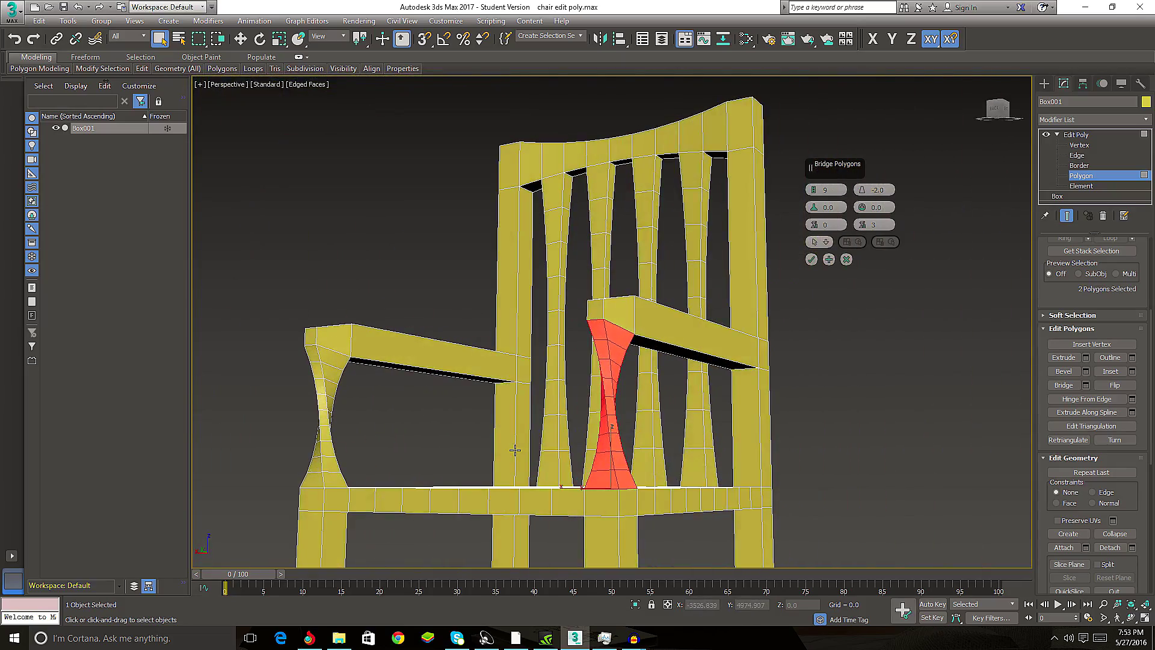
pyautogui.click(811, 260)
pyautogui.click(835, 394)
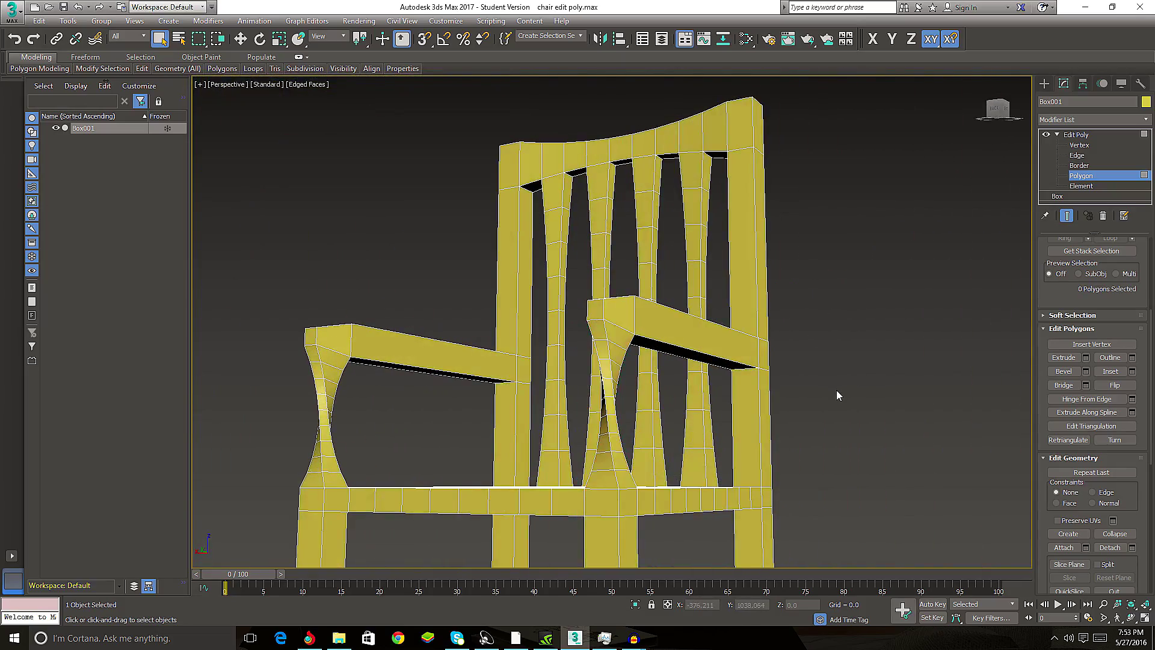
pyautogui.moveTo(836, 394)
pyautogui.keyDown('alt'); pyautogui.mouseDown(button='middle')
pyautogui.moveTo(888, 422)
pyautogui.moveTo(821, 449)
pyautogui.moveTo(614, 444)
pyautogui.moveTo(768, 425)
pyautogui.moveTo(716, 438)
pyautogui.moveTo(565, 420)
pyautogui.moveTo(654, 412)
pyautogui.moveTo(689, 417)
pyautogui.moveTo(397, 437)
pyautogui.moveTo(641, 439)
pyautogui.moveTo(630, 428)
pyautogui.moveTo(652, 438)
pyautogui.moveTo(650, 366)
pyautogui.mouseUp(button='middle'); pyautogui.keyUp('alt')
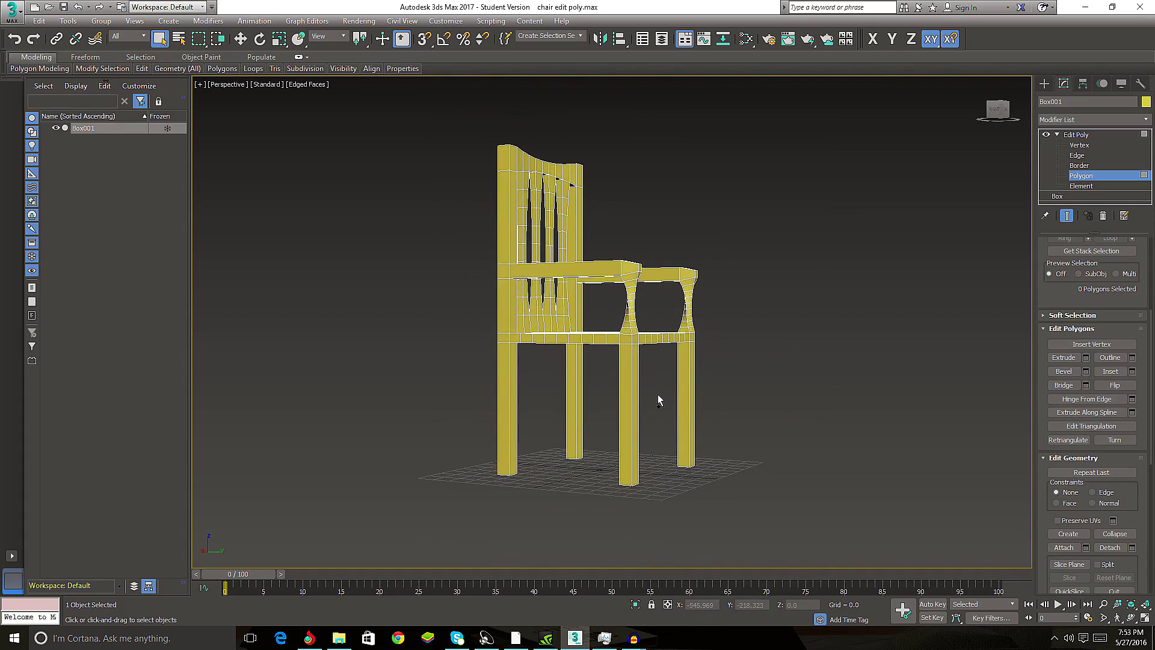